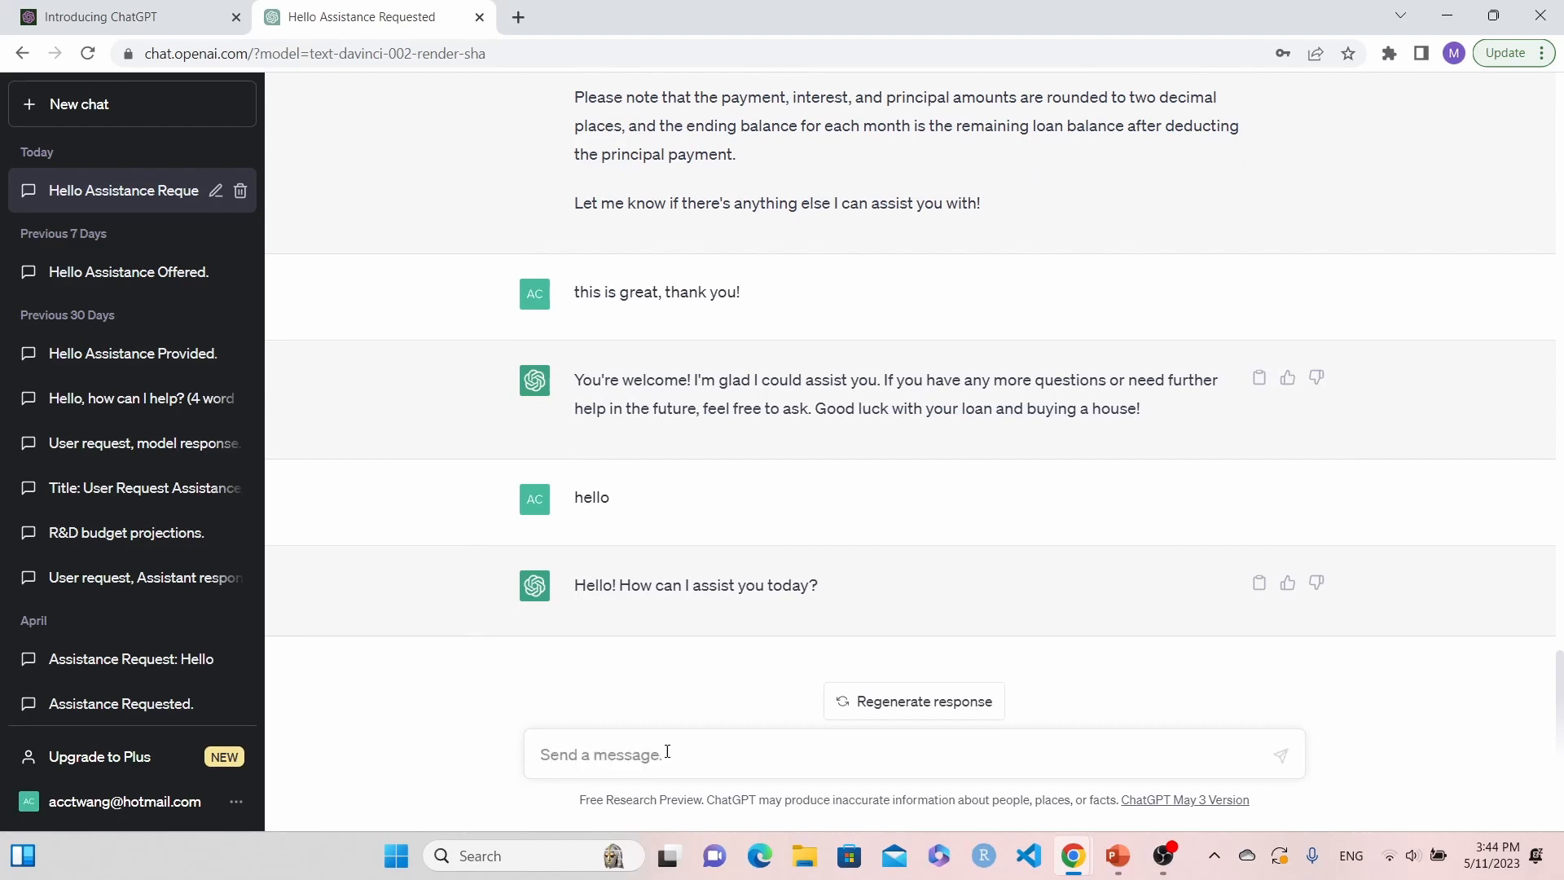
- Ask ChatGPT for help on producing a loan amortization schedule, saying a concrete example will be provided
{"action": "type", "text": "can you please help to"}
{"action": "key", "text": "BackSpace"}
{"action": "key", "text": "BackSpace"}
{"action": "type", "text": "on"}
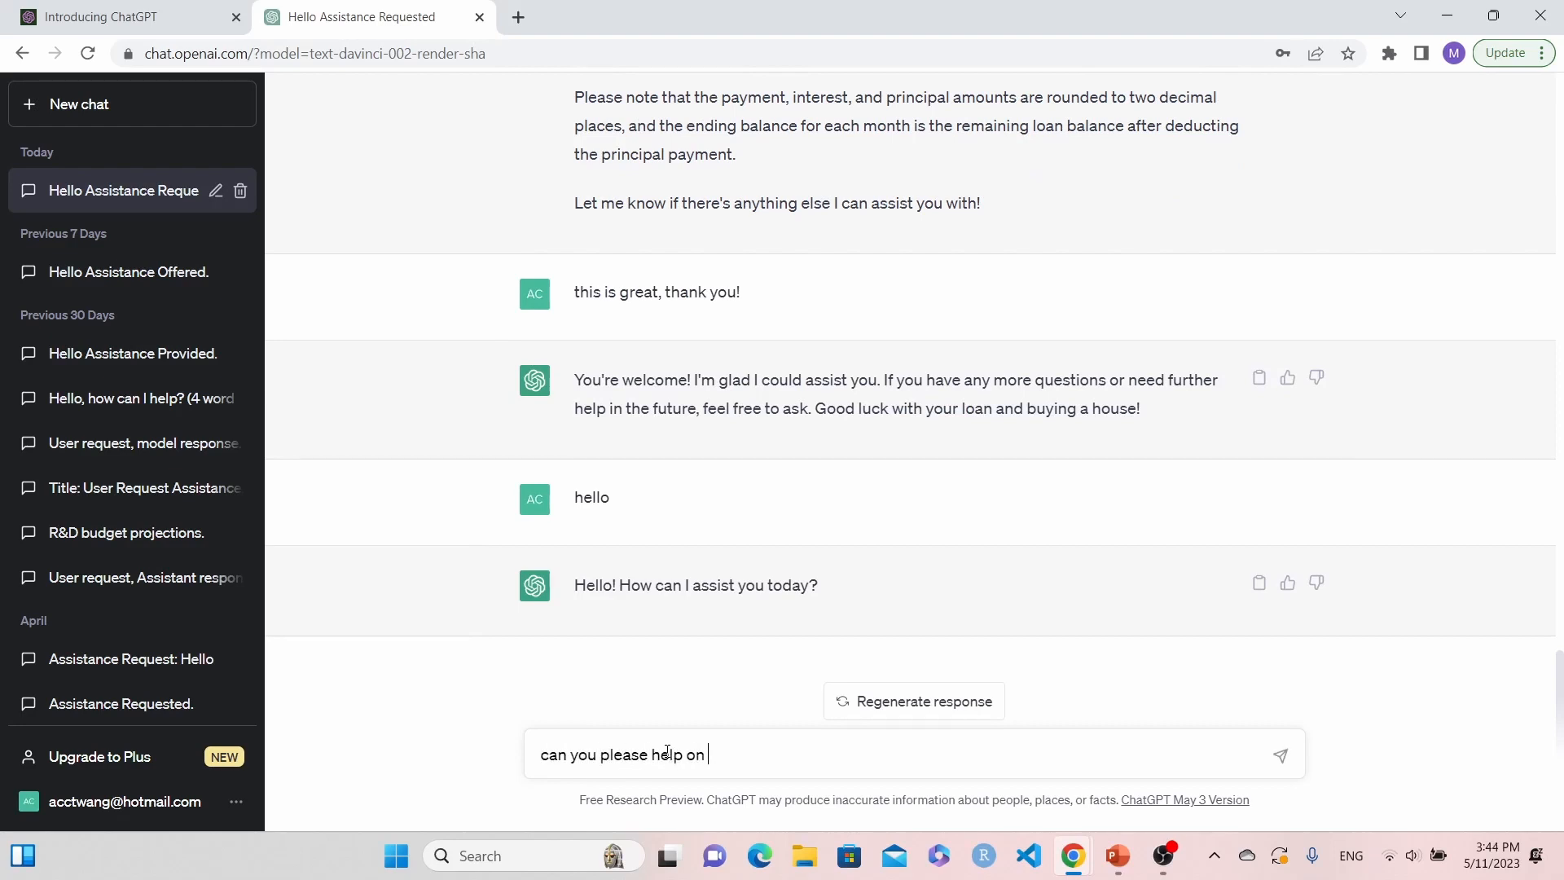
{"action": "type", "text": " producing a"}
{"action": "type", "text": " loan amortization schedule,"}
{"action": "type", "text": " I will providing you a concrete example"}
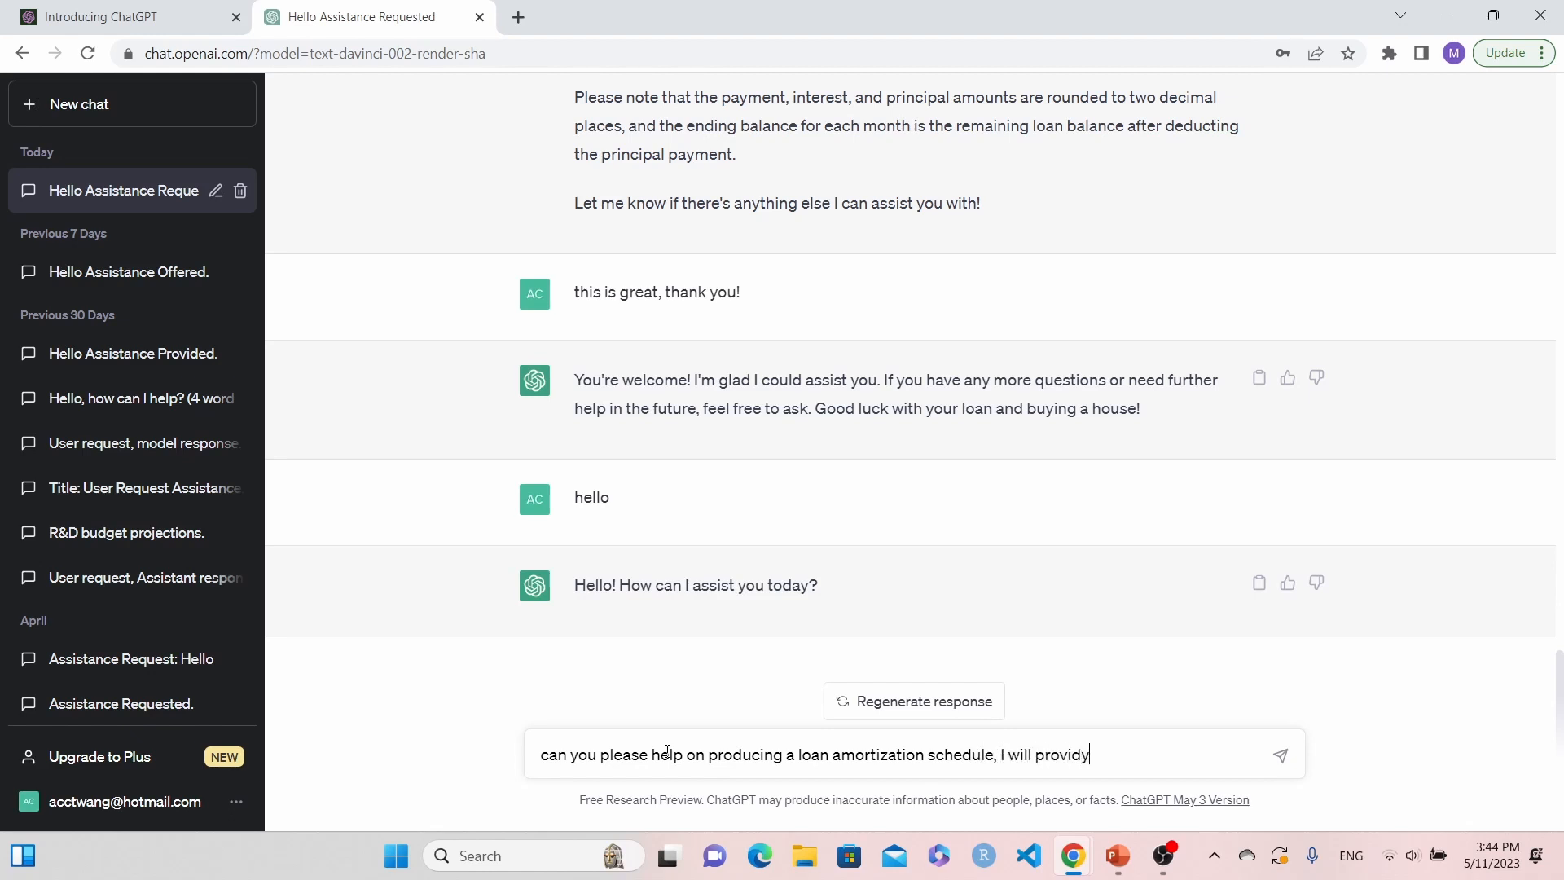
{"action": "type", "text": "?"}
{"action": "key", "text": "Return"}
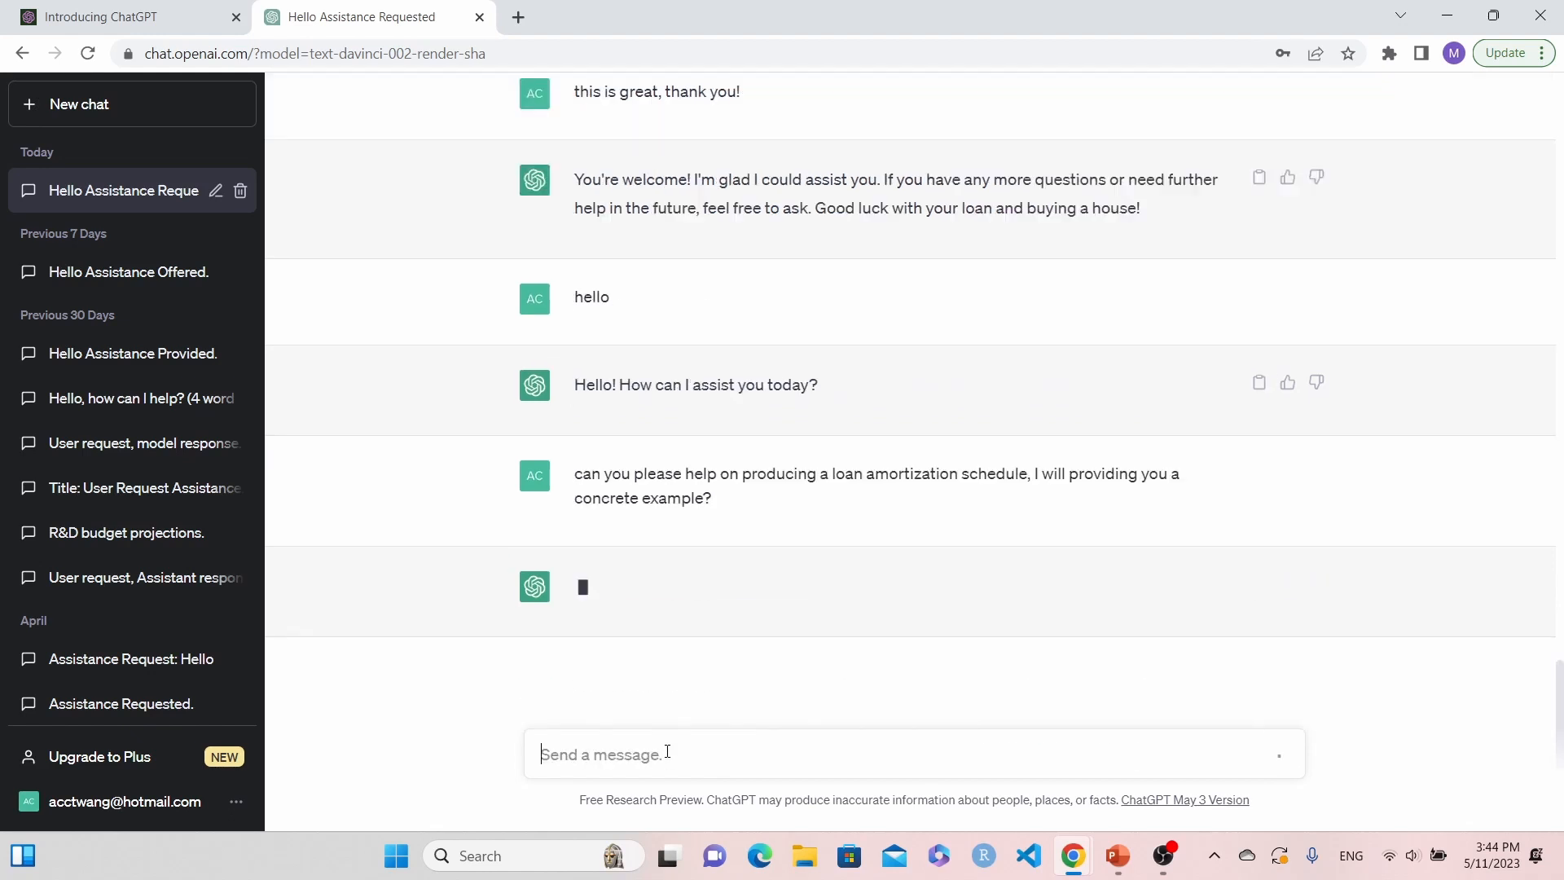
- Describe the loan in a new message: a $500,000 house, 20% down payment, 6% int rate and a 30 year fixed loan
{"action": "type", "text": "if to buy"}
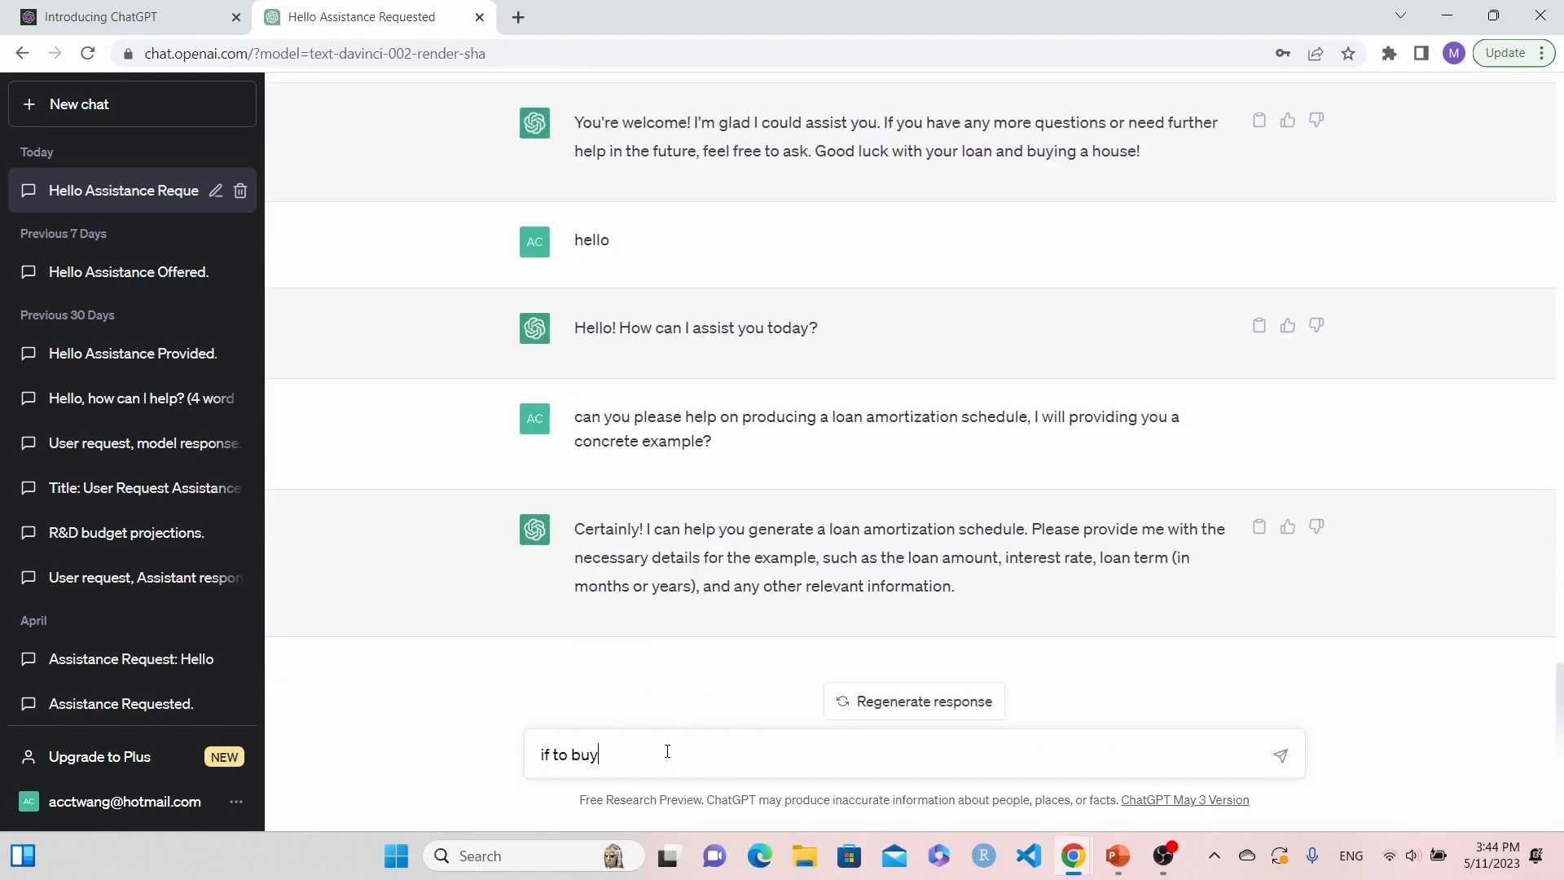
{"action": "type", "text": " a house cost $500,000, and"}
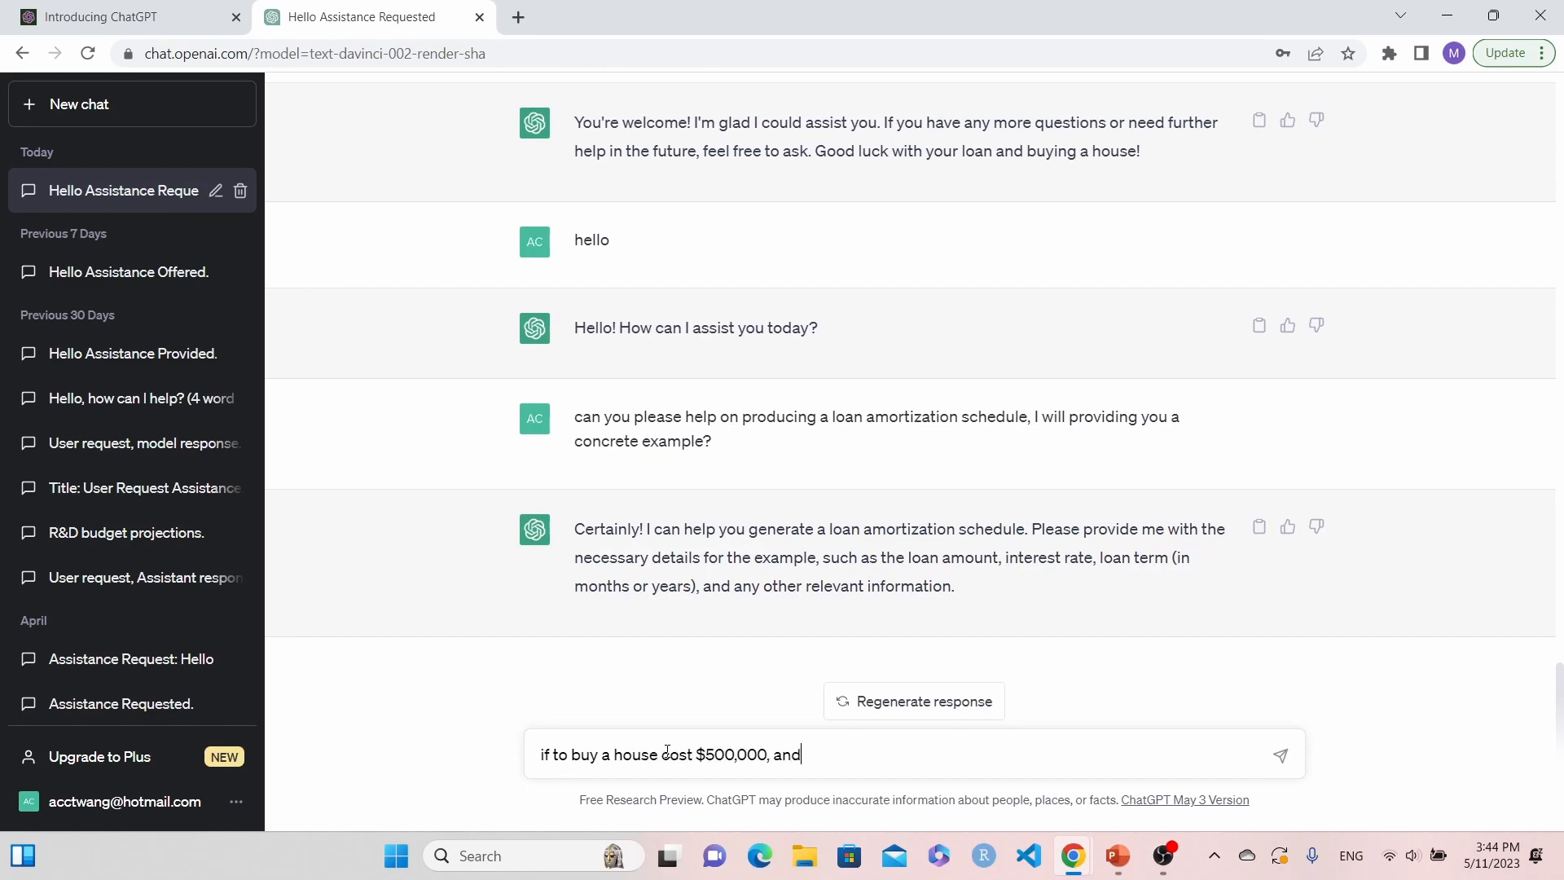
{"action": "type", "text": " 20% down payment with 6% int rate"}
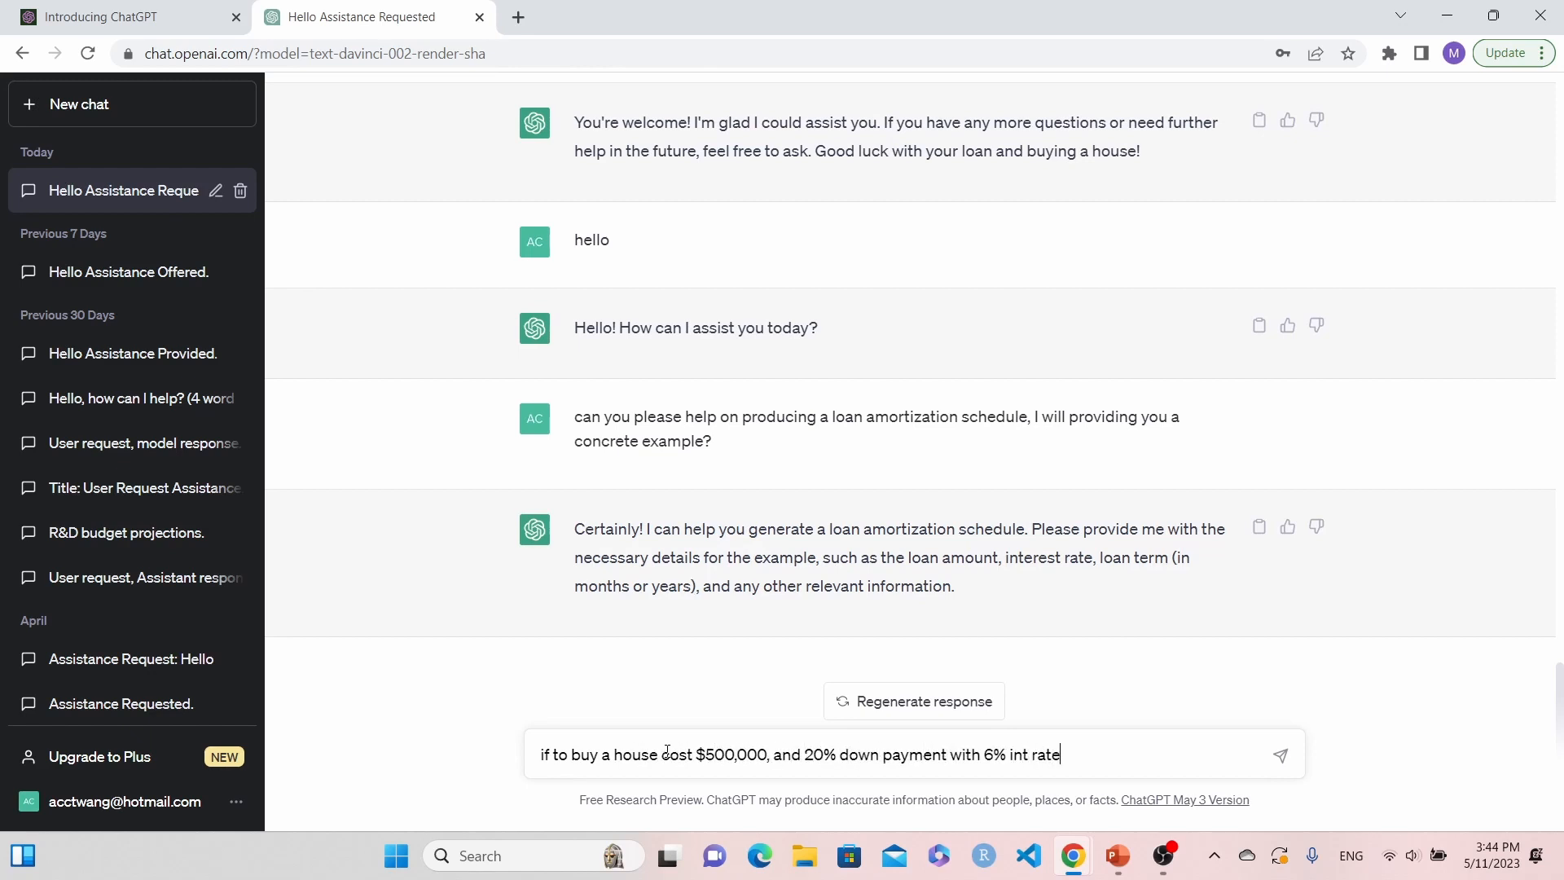
{"action": "type", "text": ", and a 30 year fixed loan. "}
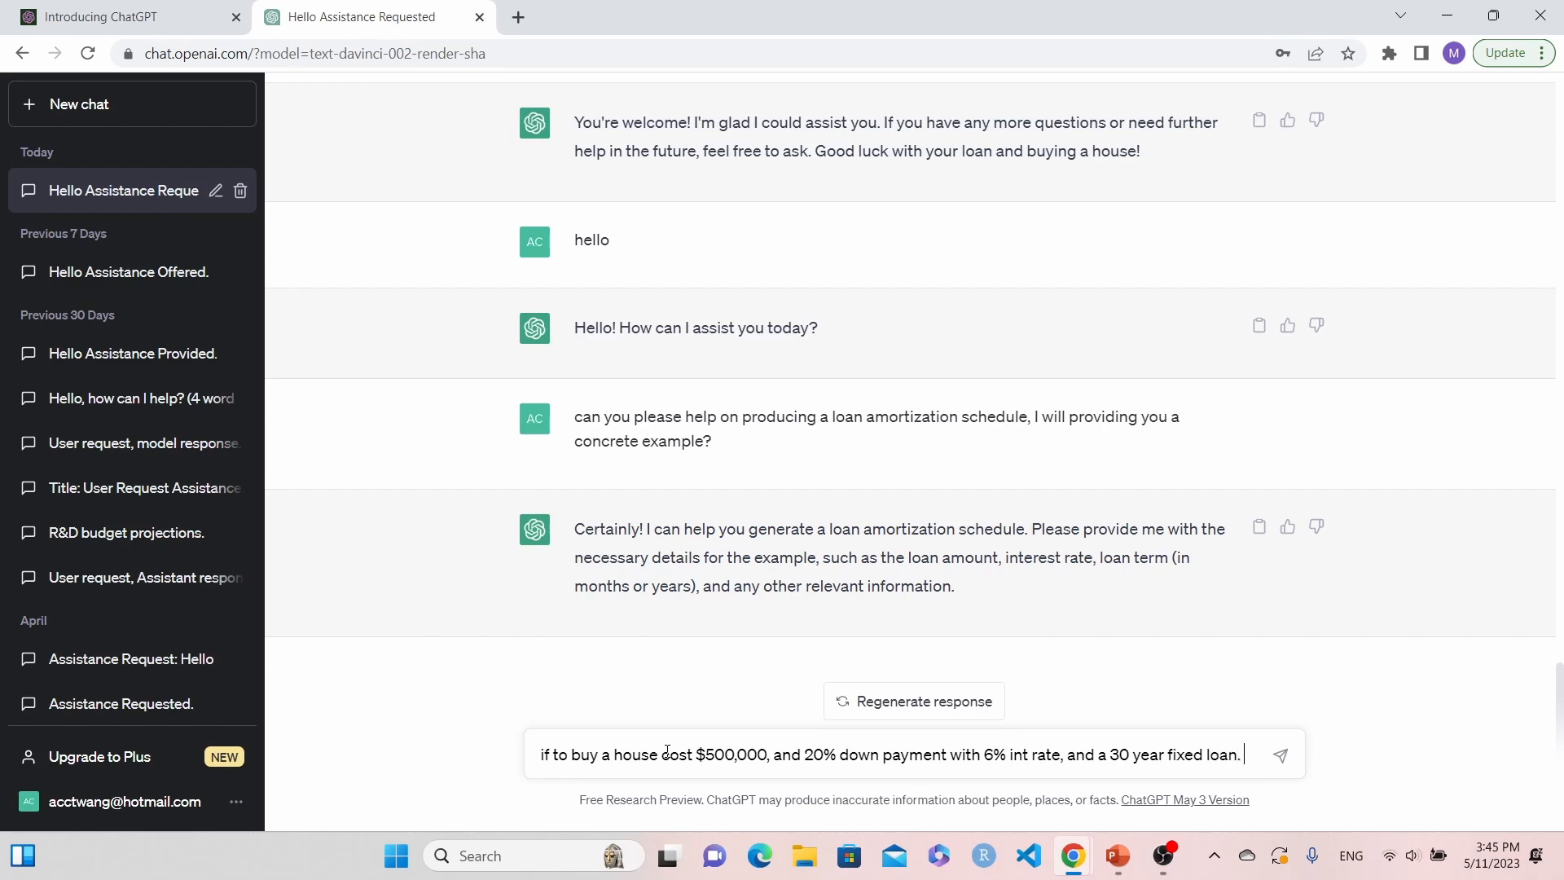
- Request an amortization schedule for only the 1st year with columns month, beg. balance, payment, int, principle and ending balance, and send the message
{"action": "type", "text": "please provide an amortizaiton sch"}
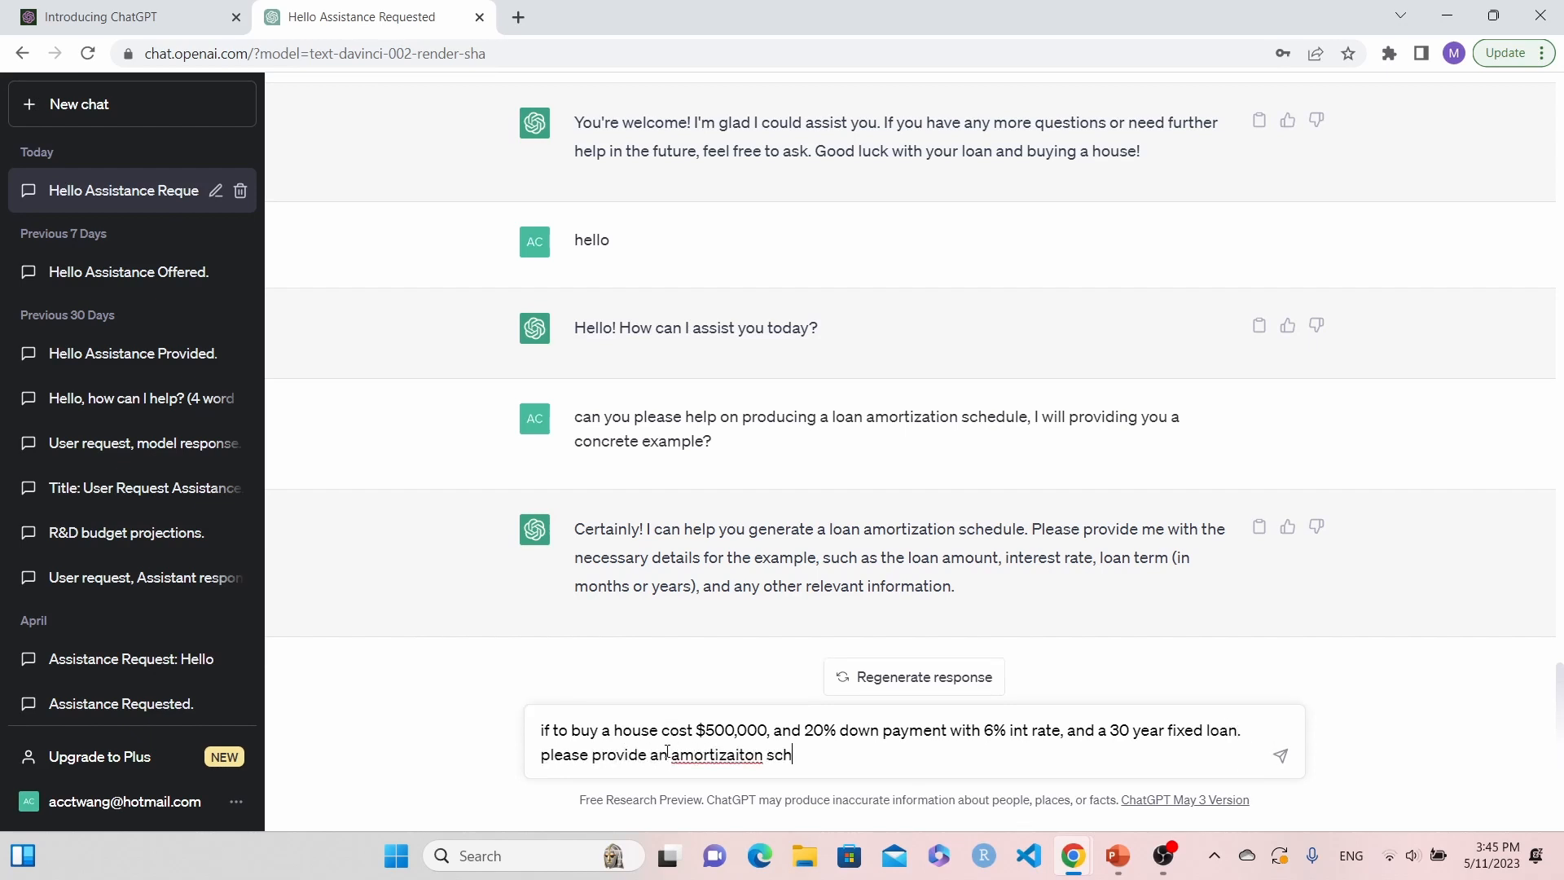
{"action": "type", "text": "edule with the following columns: mont"}
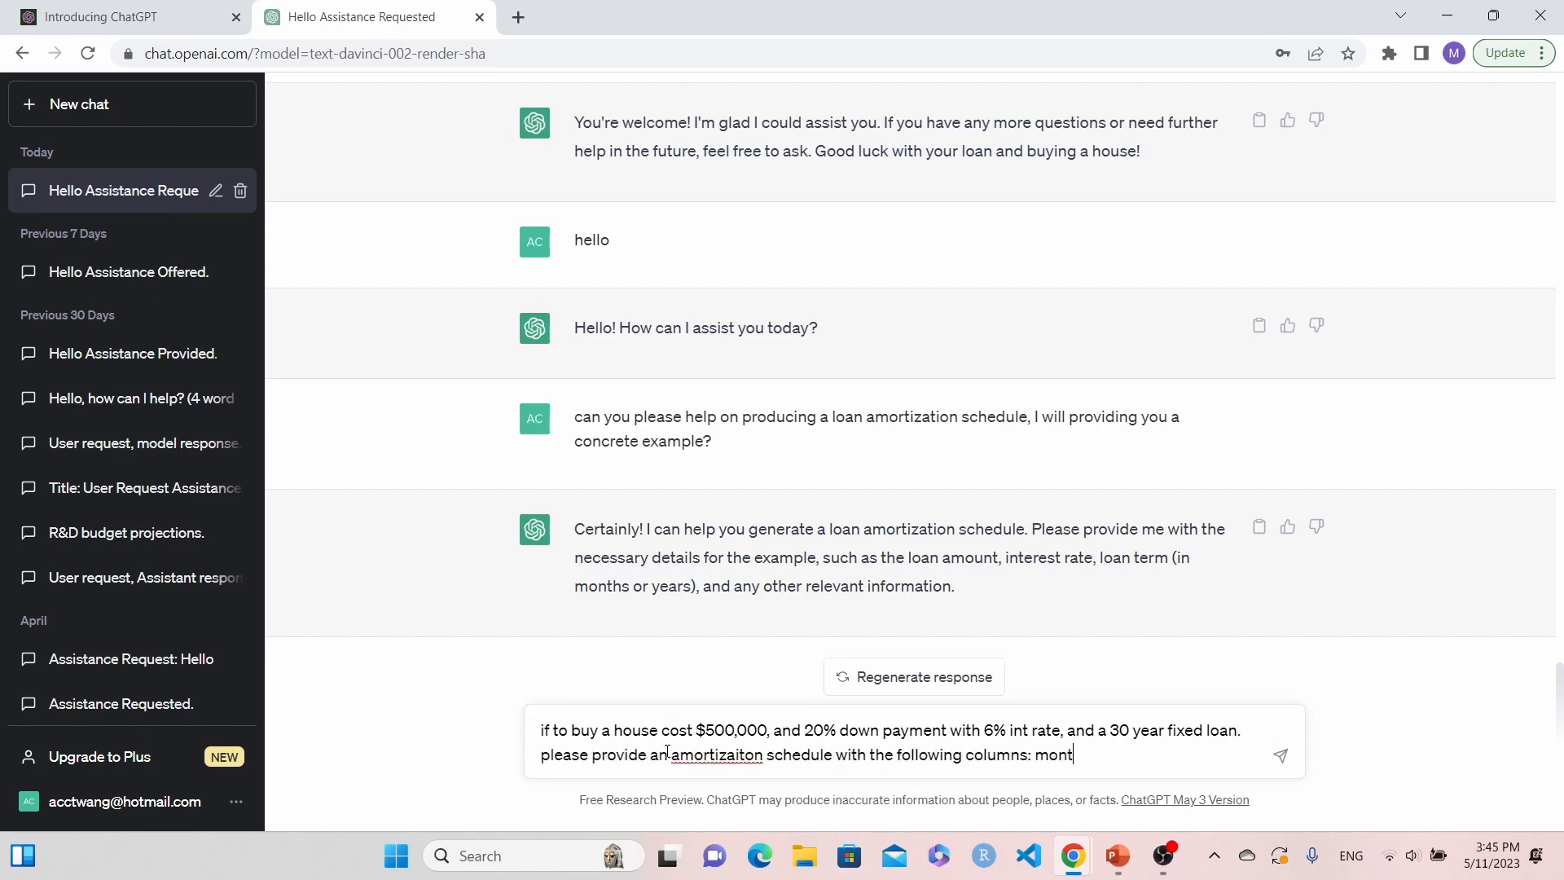
{"action": "type", "text": "h, beg. balance, paym"}
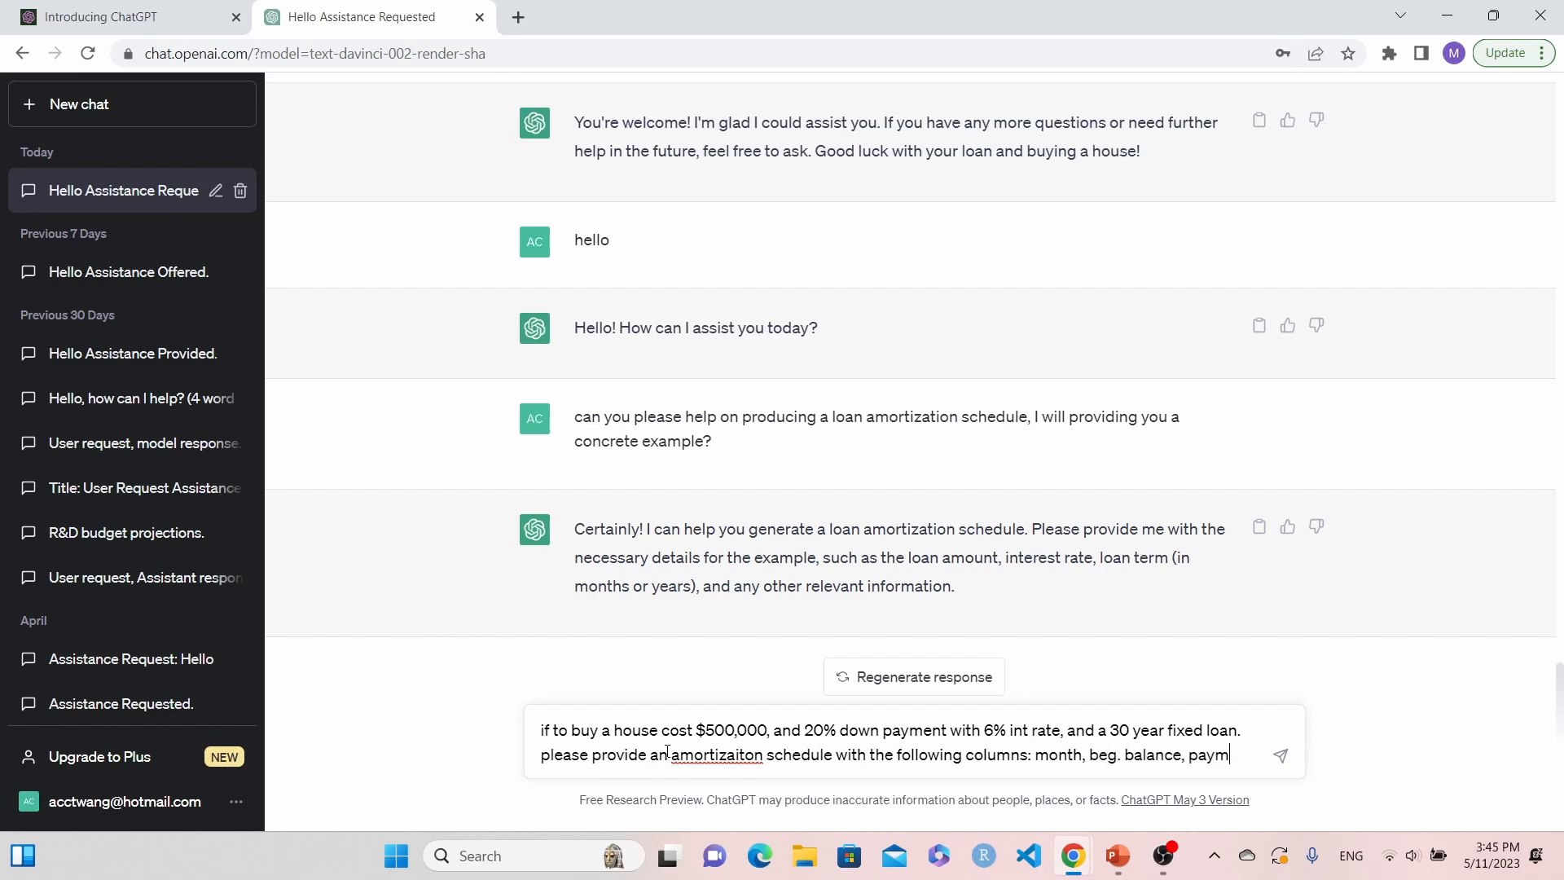
{"action": "type", "text": "ent, int, principle, ending "}
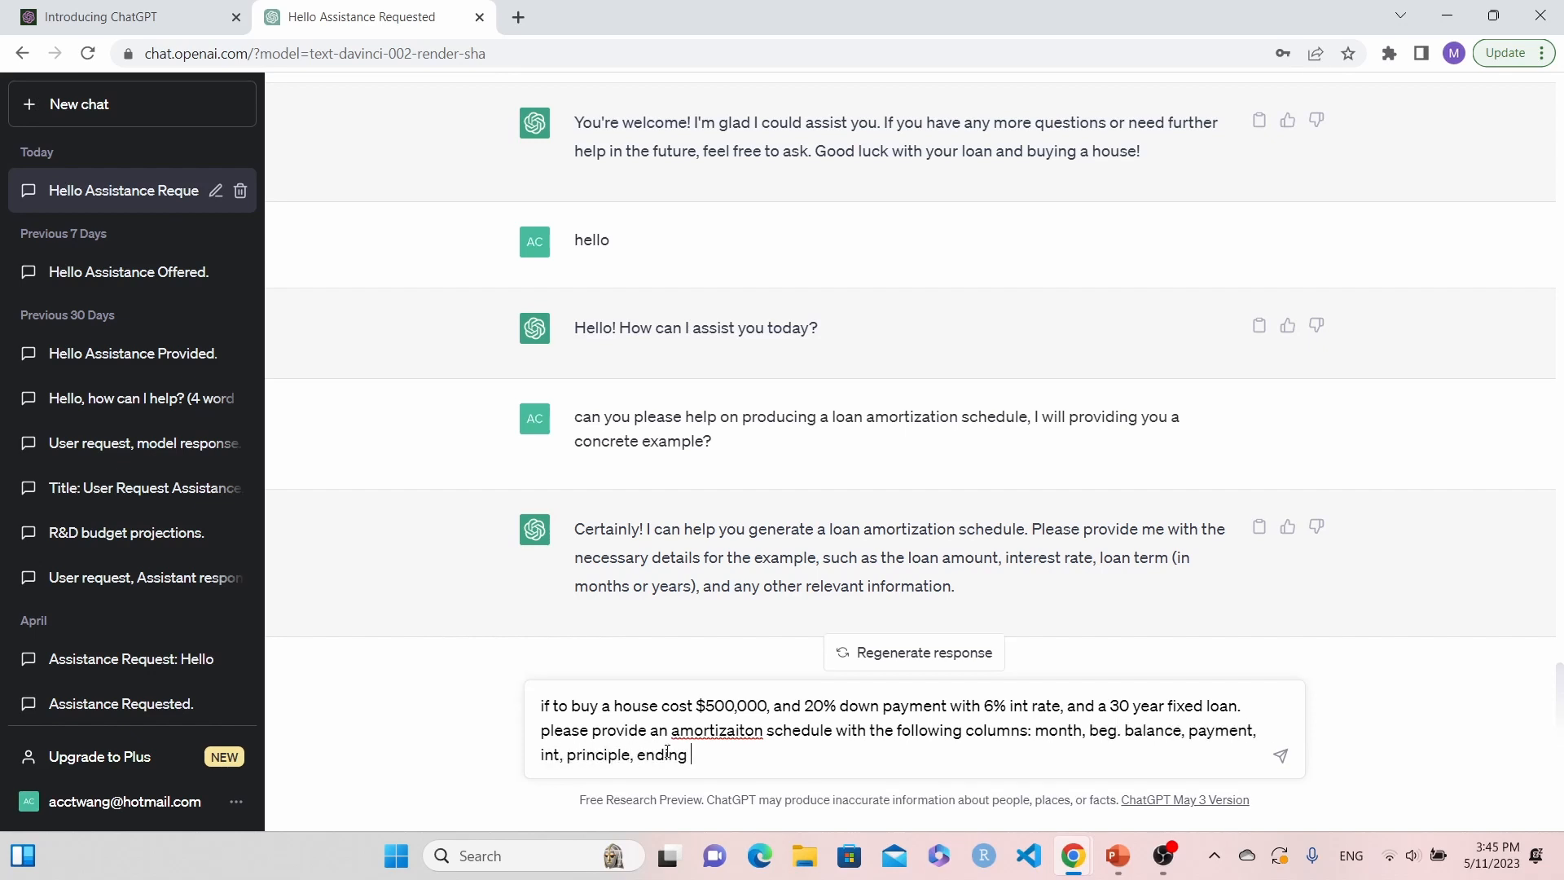
{"action": "type", "text": "balance. Please only provide the schedule for 1st year."}
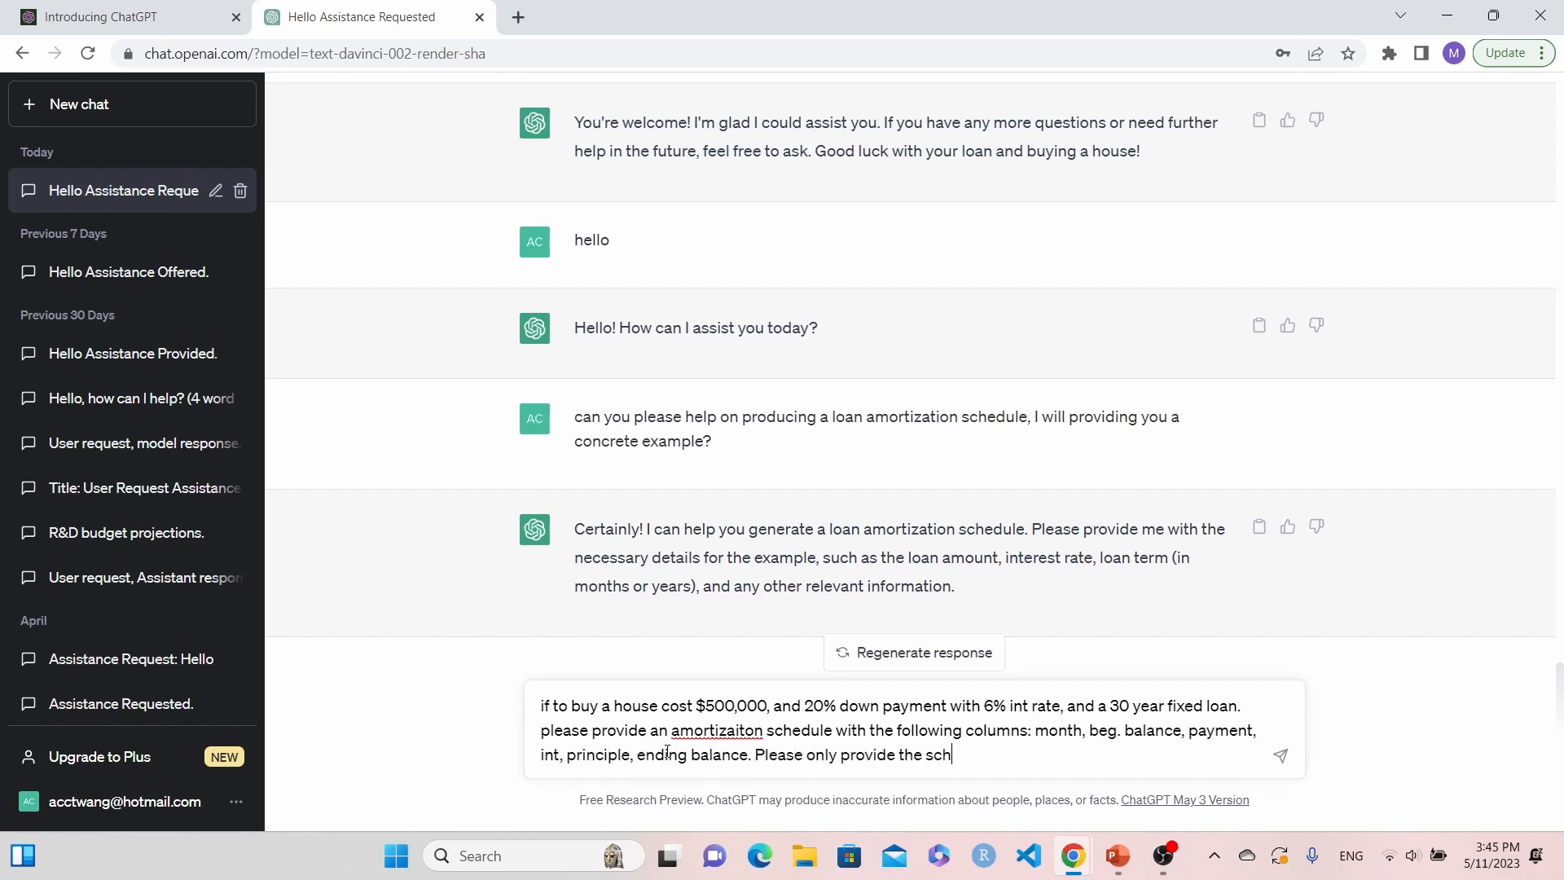
{"action": "key", "text": "Return"}
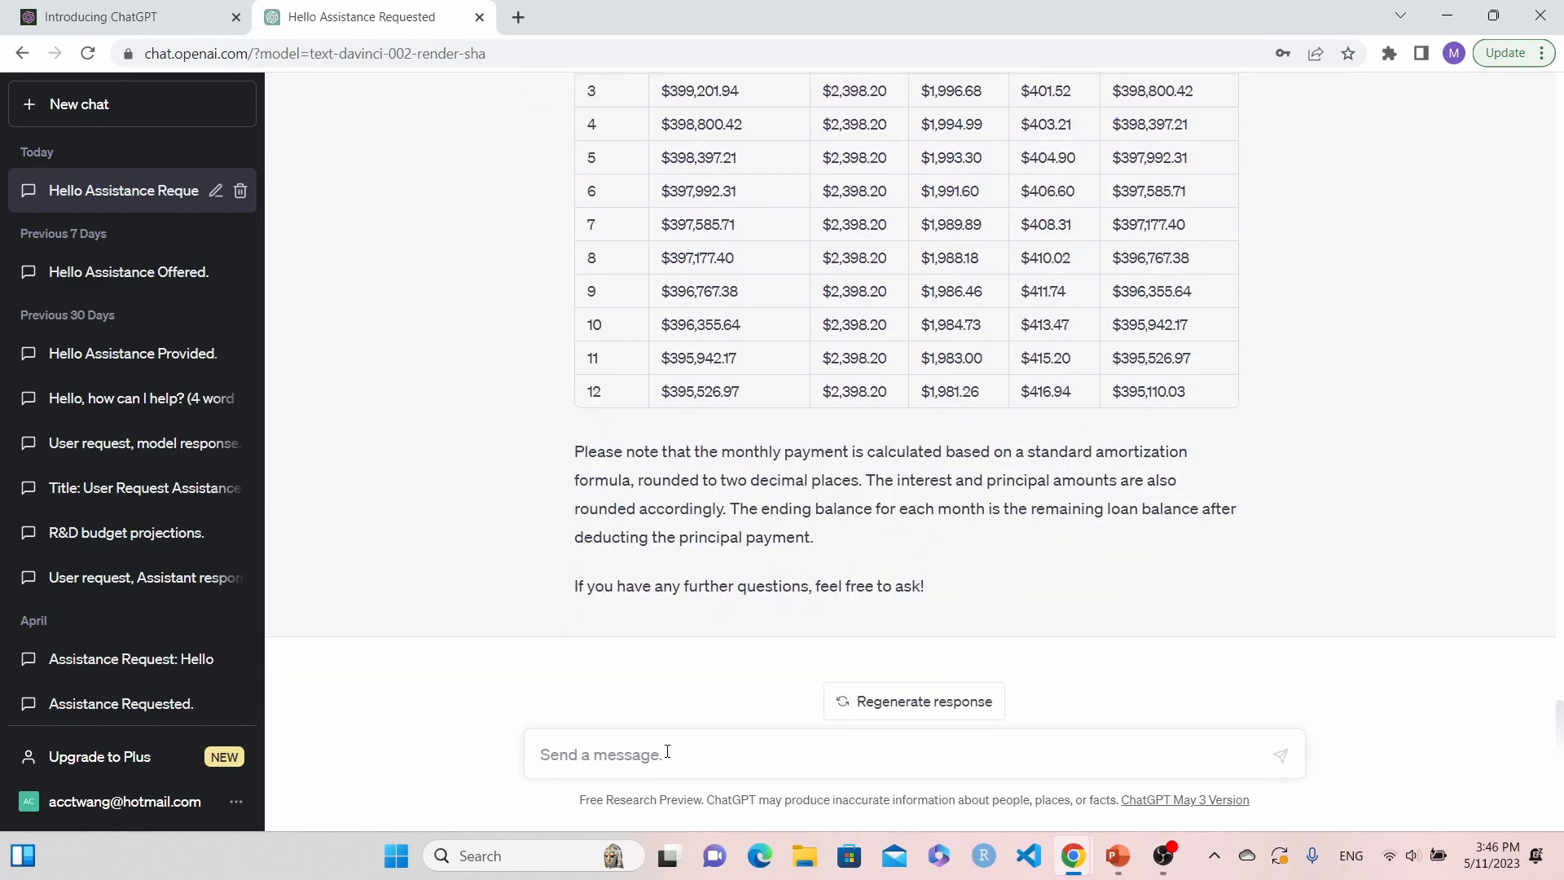
- Reply "this looks good, thank you" and copy the whole amortization table from the chat, from the Month header through month 12
{"action": "type", "text": "this looks good, thank you"}
{"action": "key", "text": "Return"}
{"action": "scroll", "coordinate": [860, 597], "scroll_direction": "up", "scroll_amount": 1}
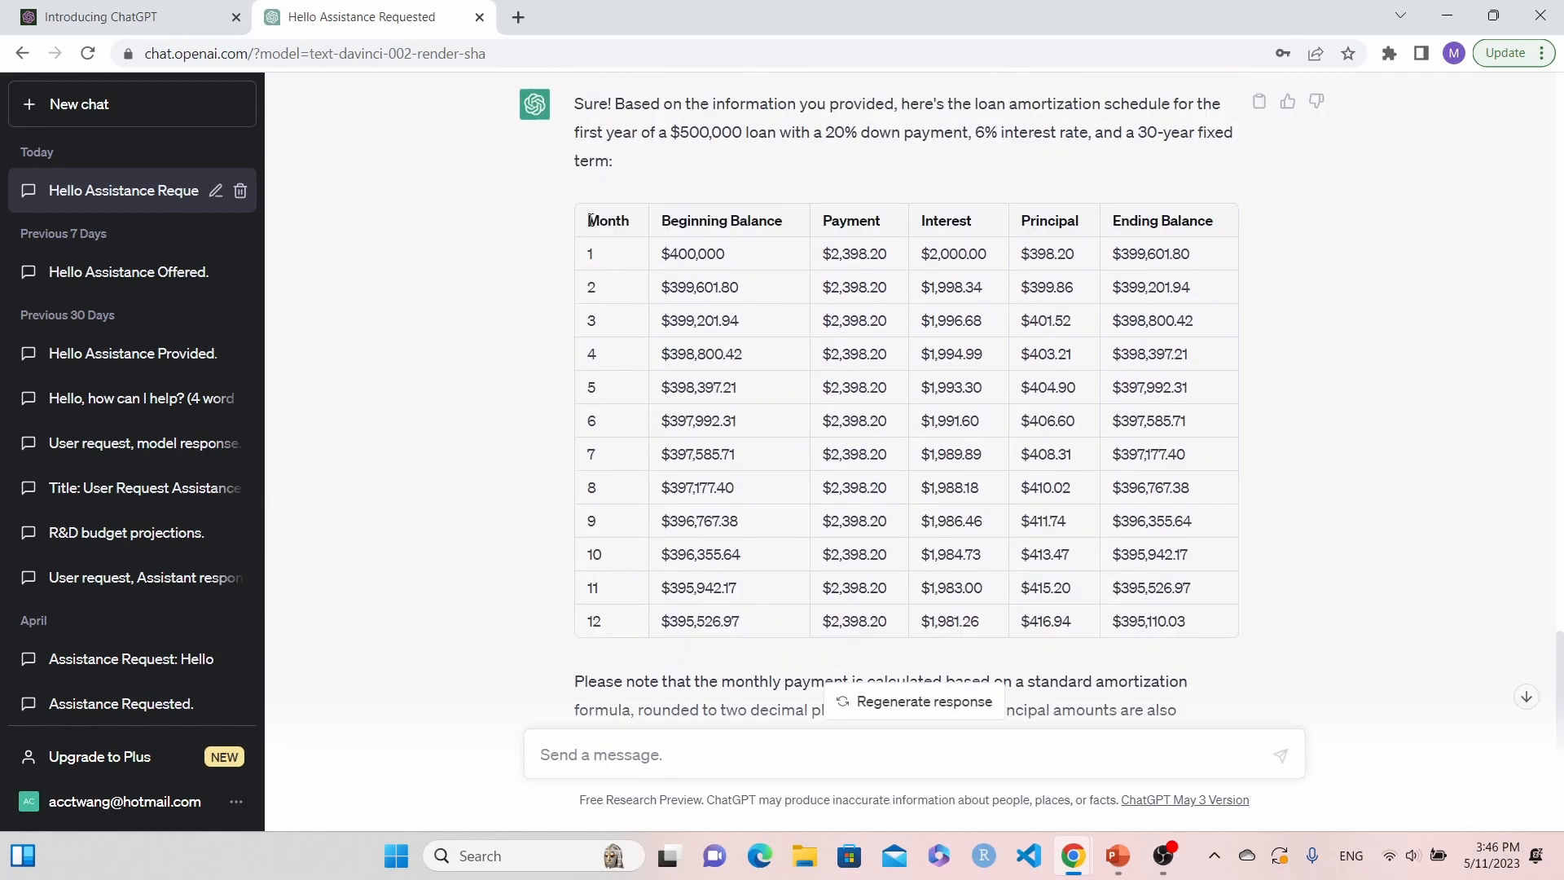
{"action": "left_click_drag", "start_coordinate": [586, 218], "coordinate": [1213, 624]}
{"action": "key", "text": "ctrl+c"}
- Switch to Excel, create a blank workbook and paste the copied amortization table starting at cell A1
{"action": "left_click", "coordinate": [521, 855]}
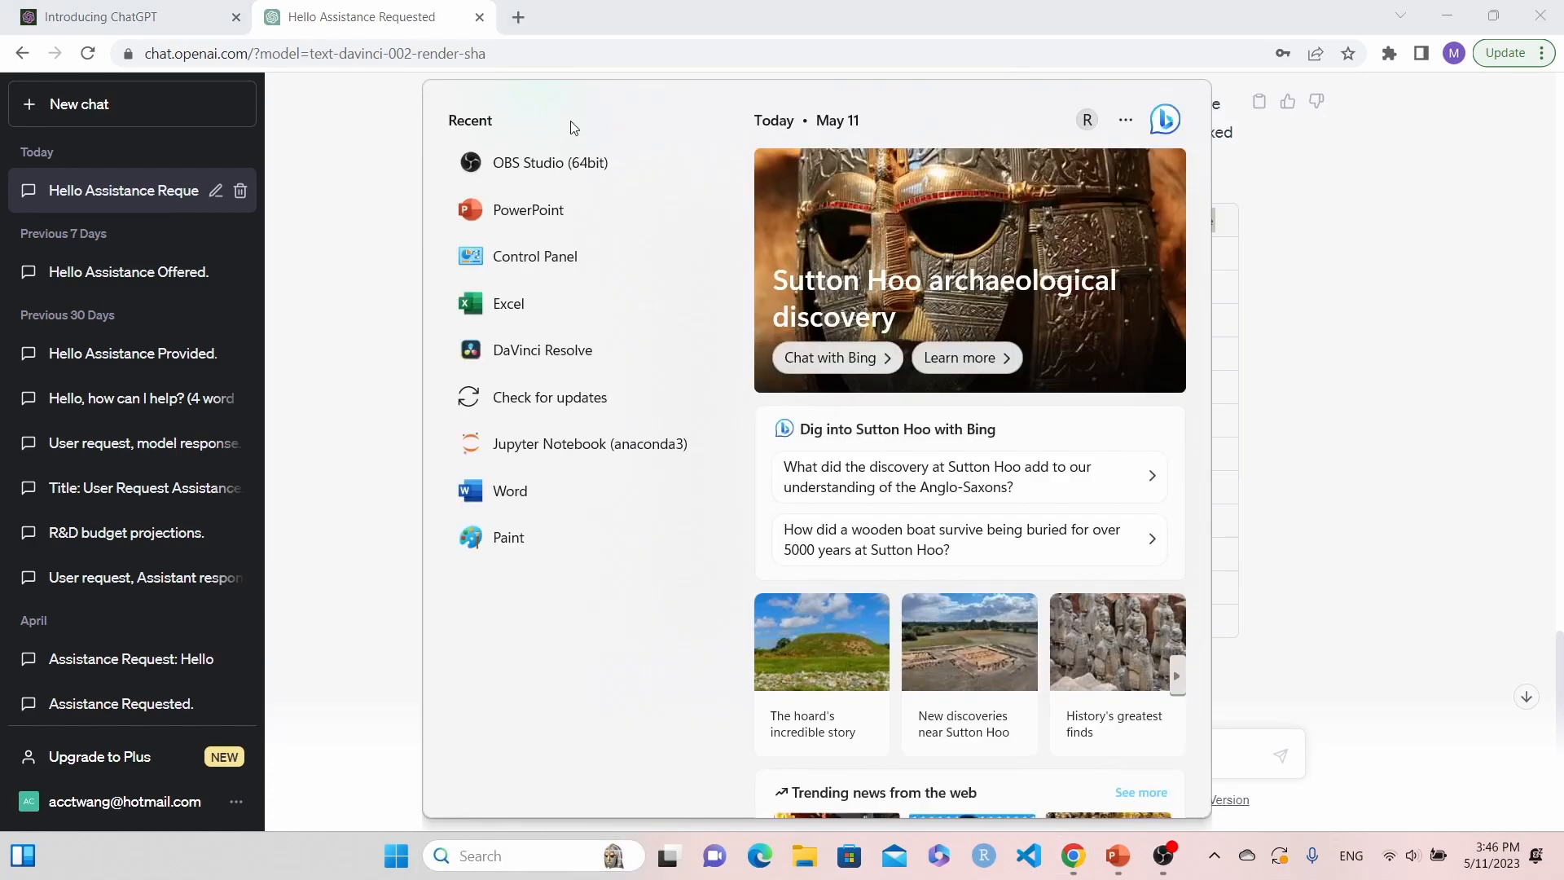
{"action": "left_click", "coordinate": [514, 304]}
{"action": "left_click", "coordinate": [329, 277]}
{"action": "left_click", "coordinate": [342, 222]}
{"action": "key", "text": "ctrl+v"}
{"action": "left_click", "coordinate": [341, 335]}
{"action": "left_click", "coordinate": [76, 331]}
{"action": "key", "text": "ctrl+v"}
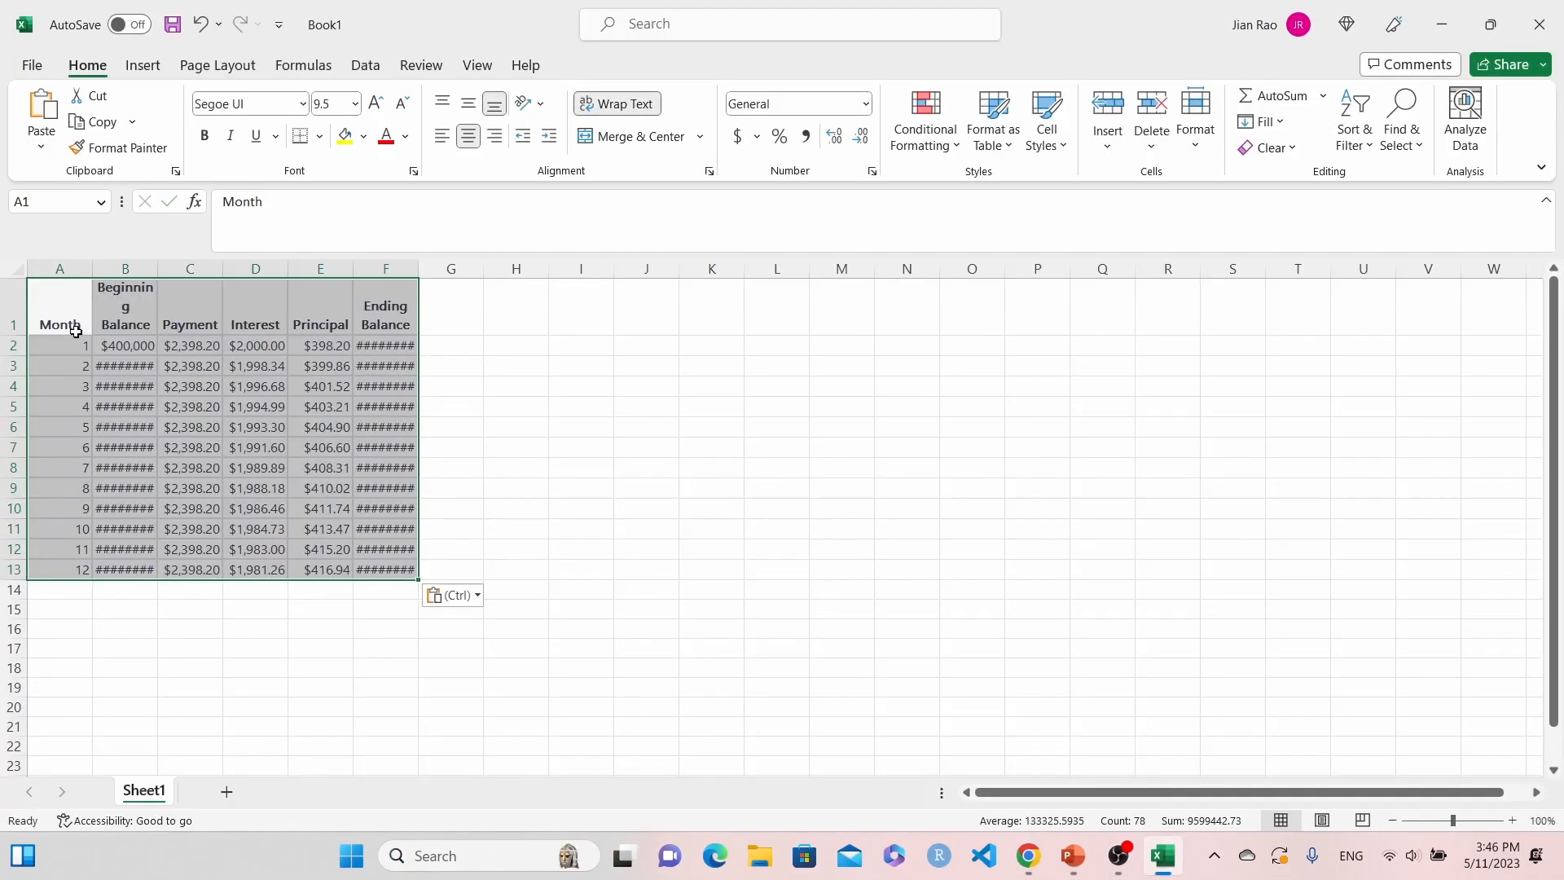
- Autofit the widths of columns A to F to their contents
{"action": "left_click_drag", "start_coordinate": [61, 270], "coordinate": [385, 279]}
{"action": "double_click", "coordinate": [419, 269]}
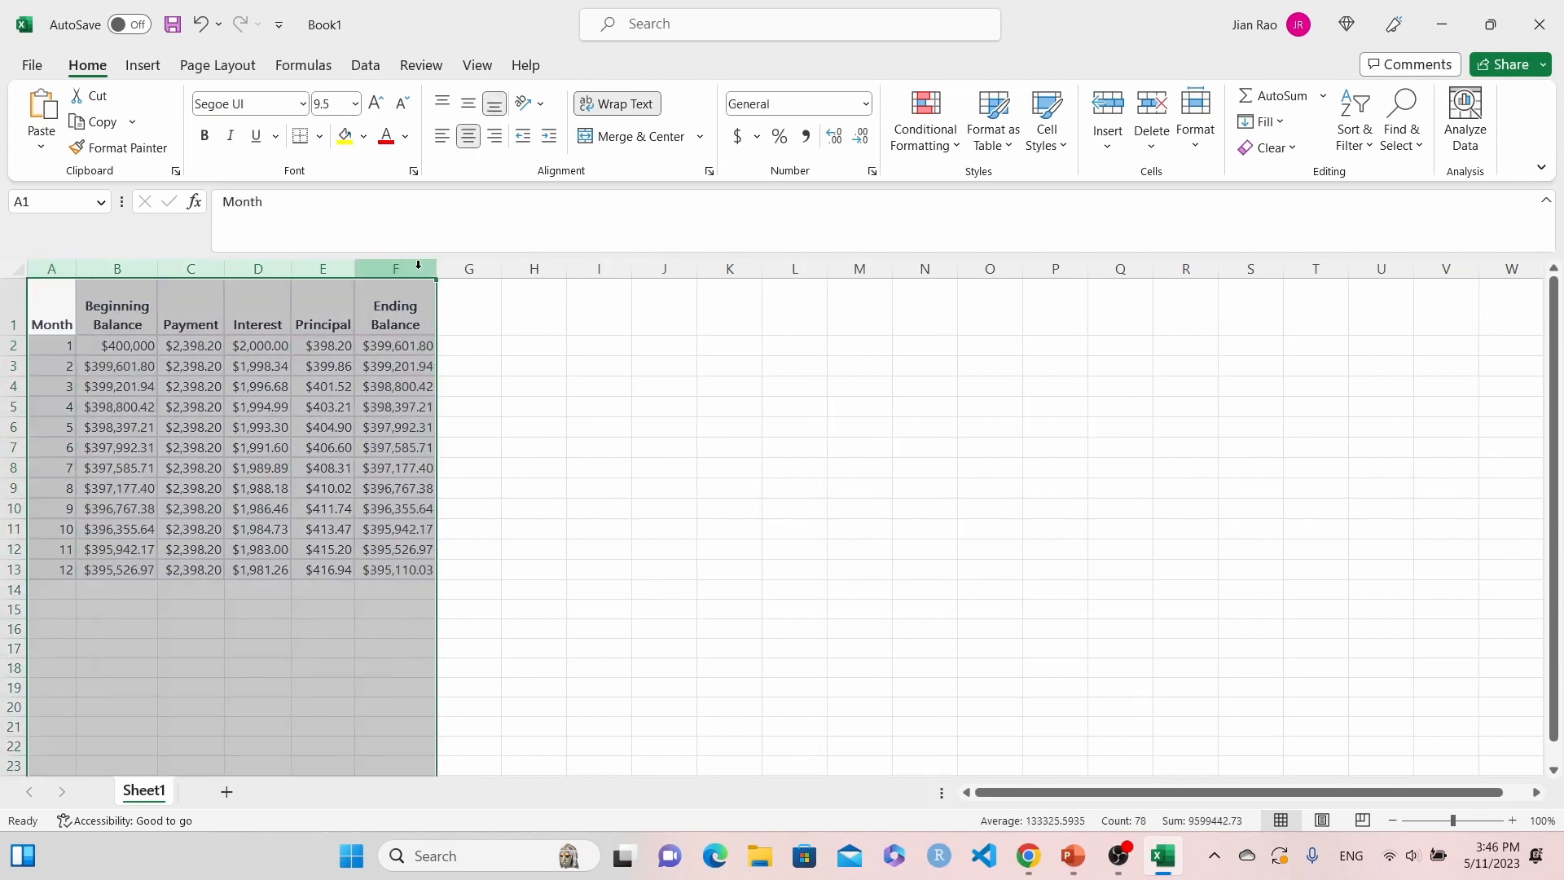
{"action": "left_click", "coordinate": [646, 492]}
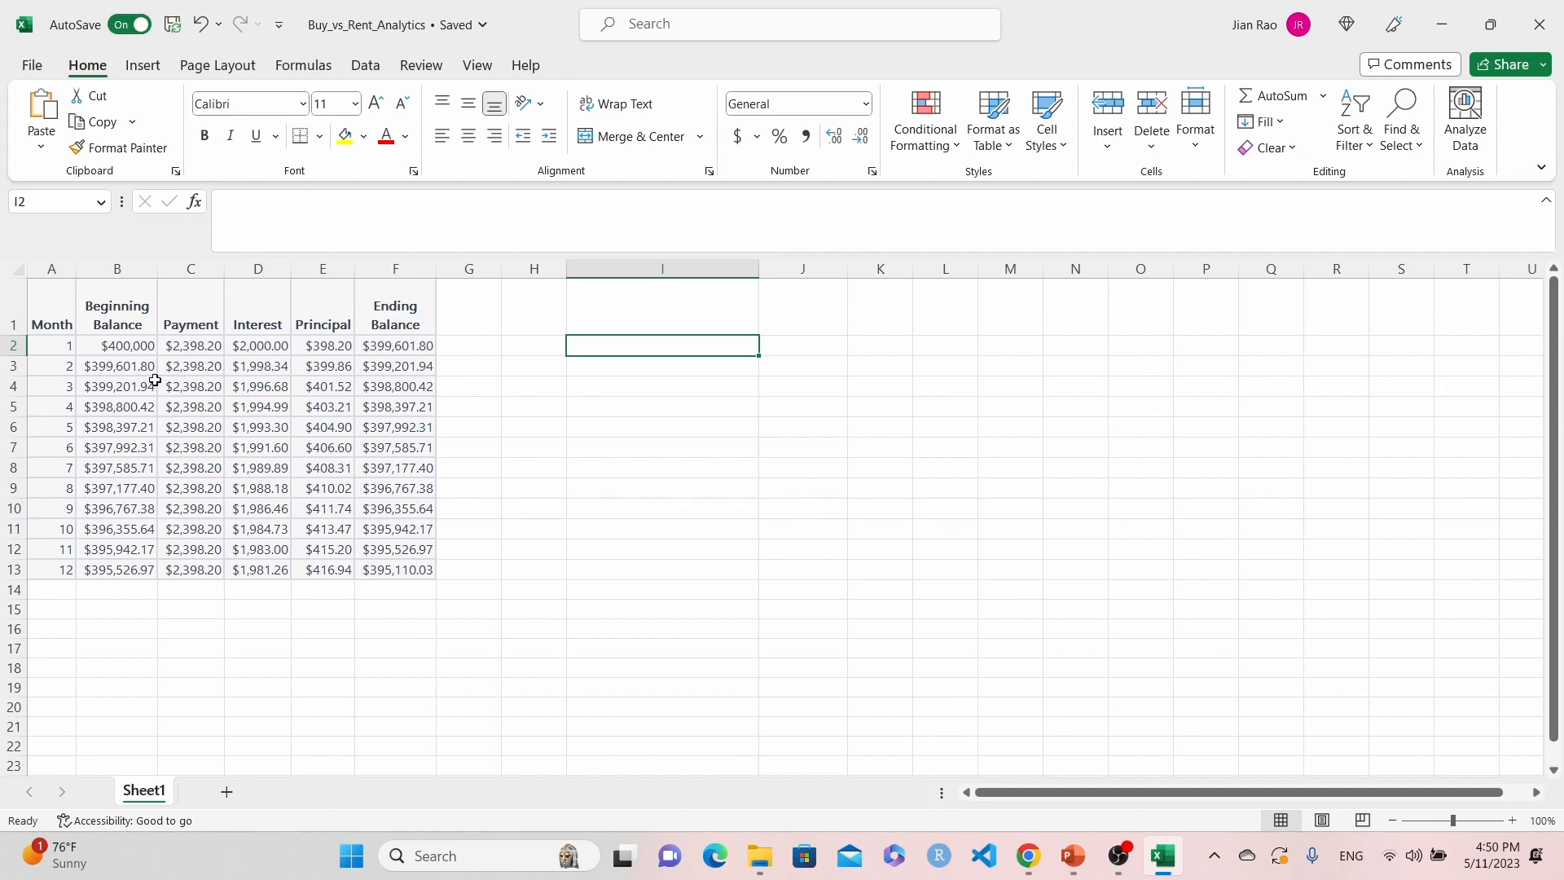
{"action": "left_click", "coordinate": [115, 349]}
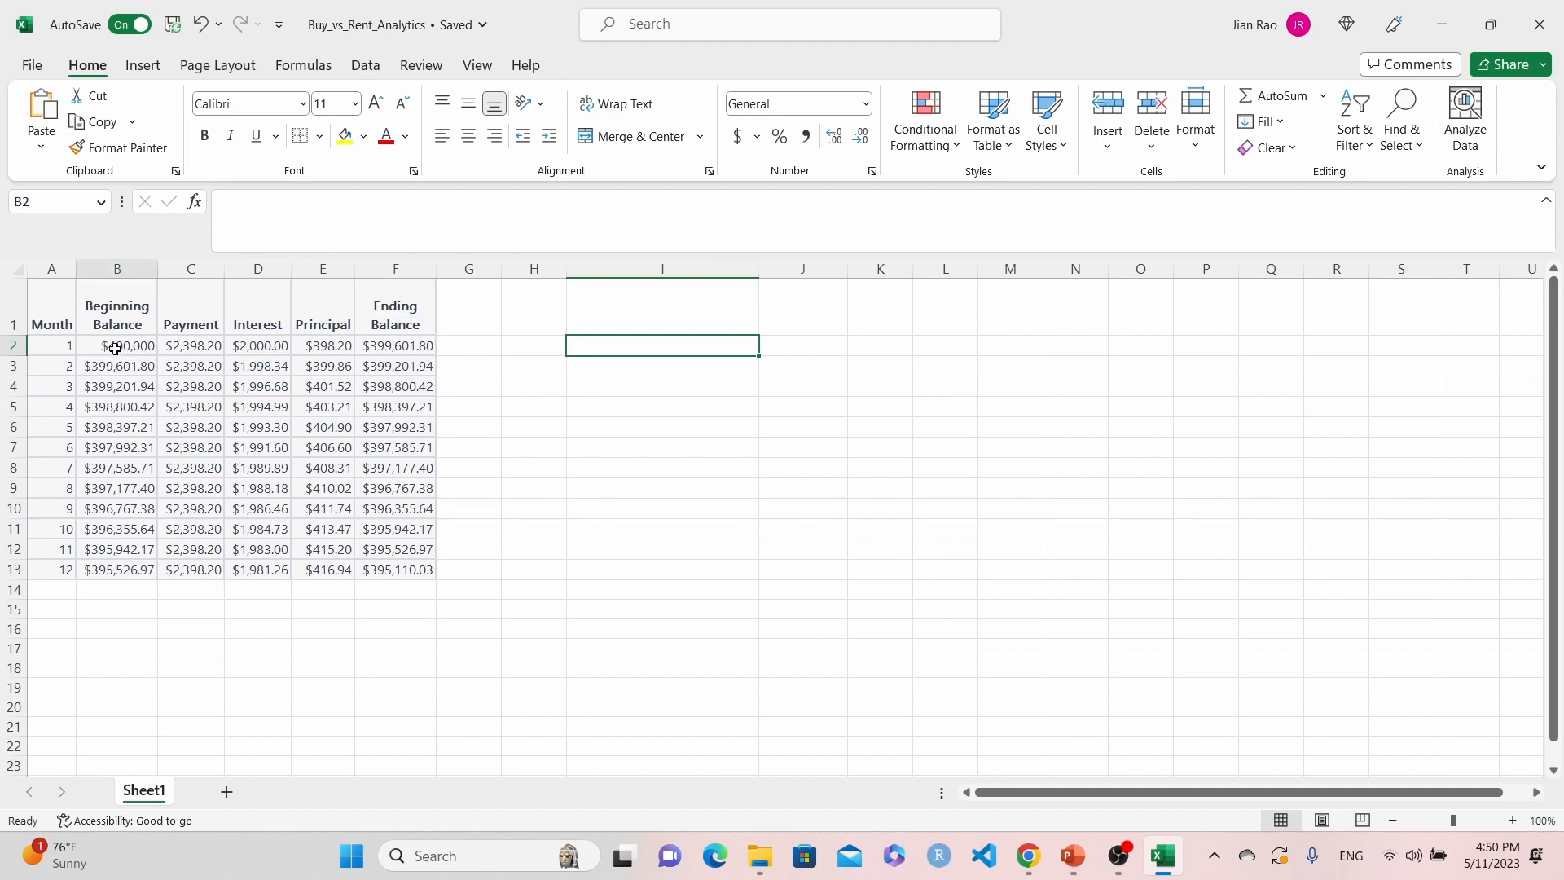
{"action": "left_click", "coordinate": [195, 346]}
{"action": "left_click", "coordinate": [273, 348]}
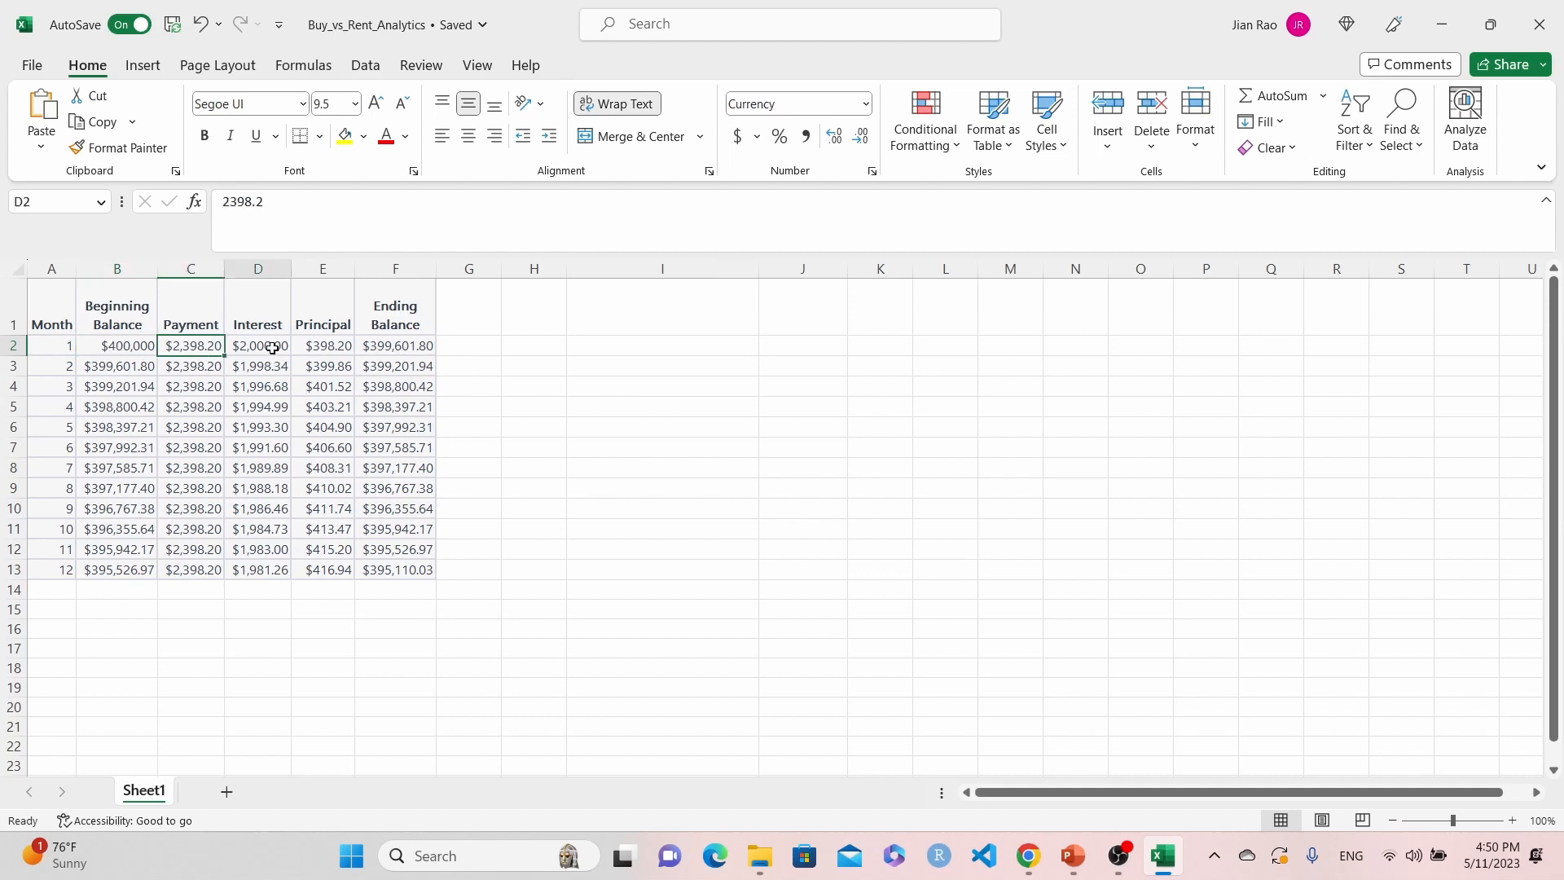
{"action": "left_click", "coordinate": [179, 346]}
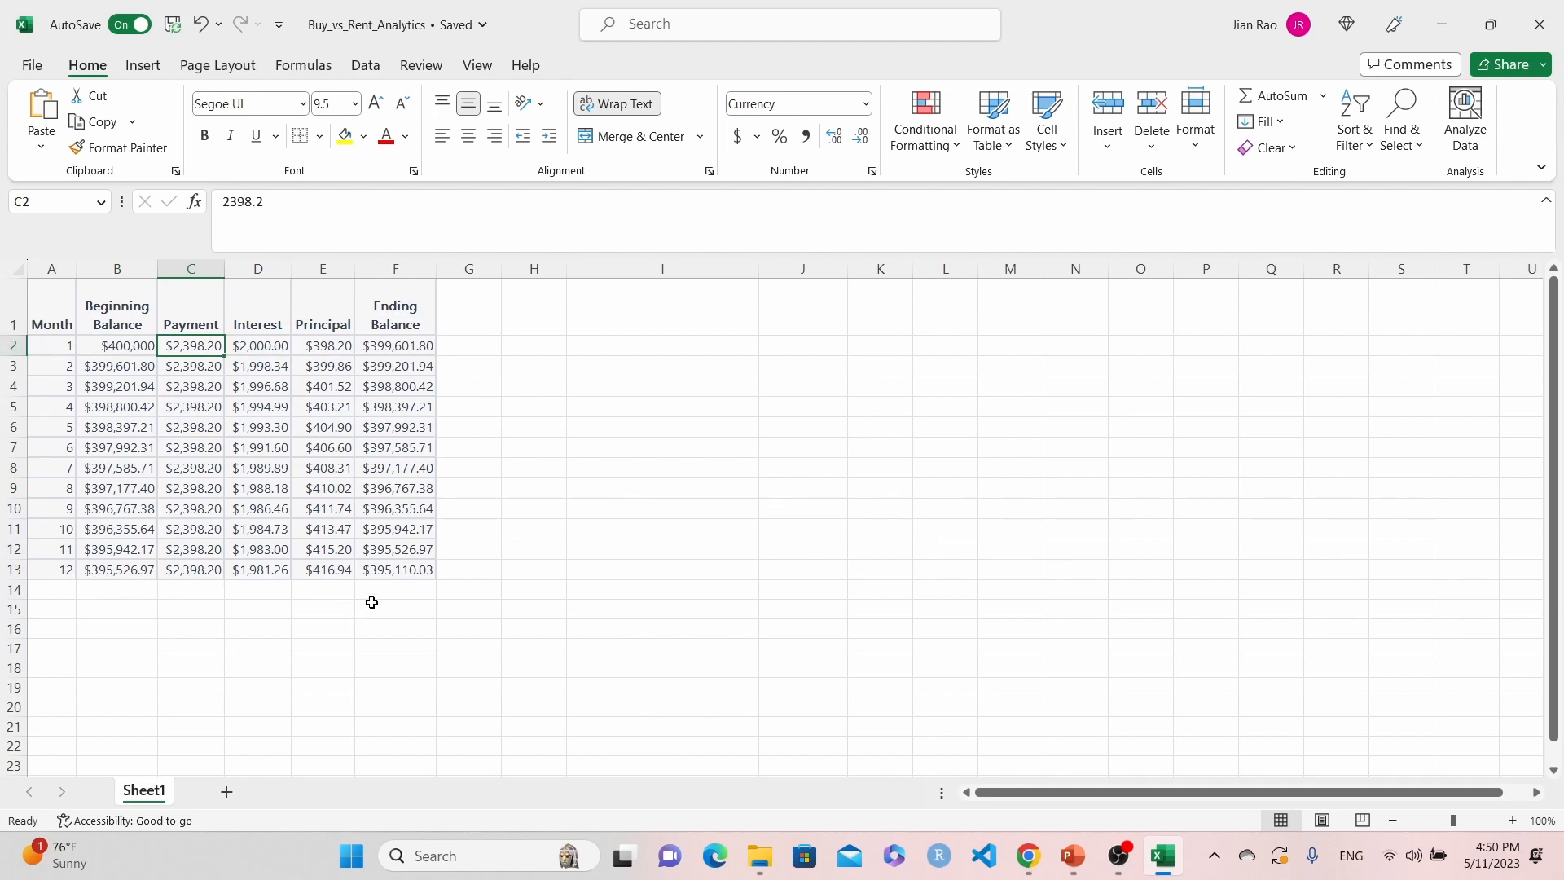
- Label cell I2 "House Price" and enter 500000 in J2
{"action": "left_click", "coordinate": [611, 347]}
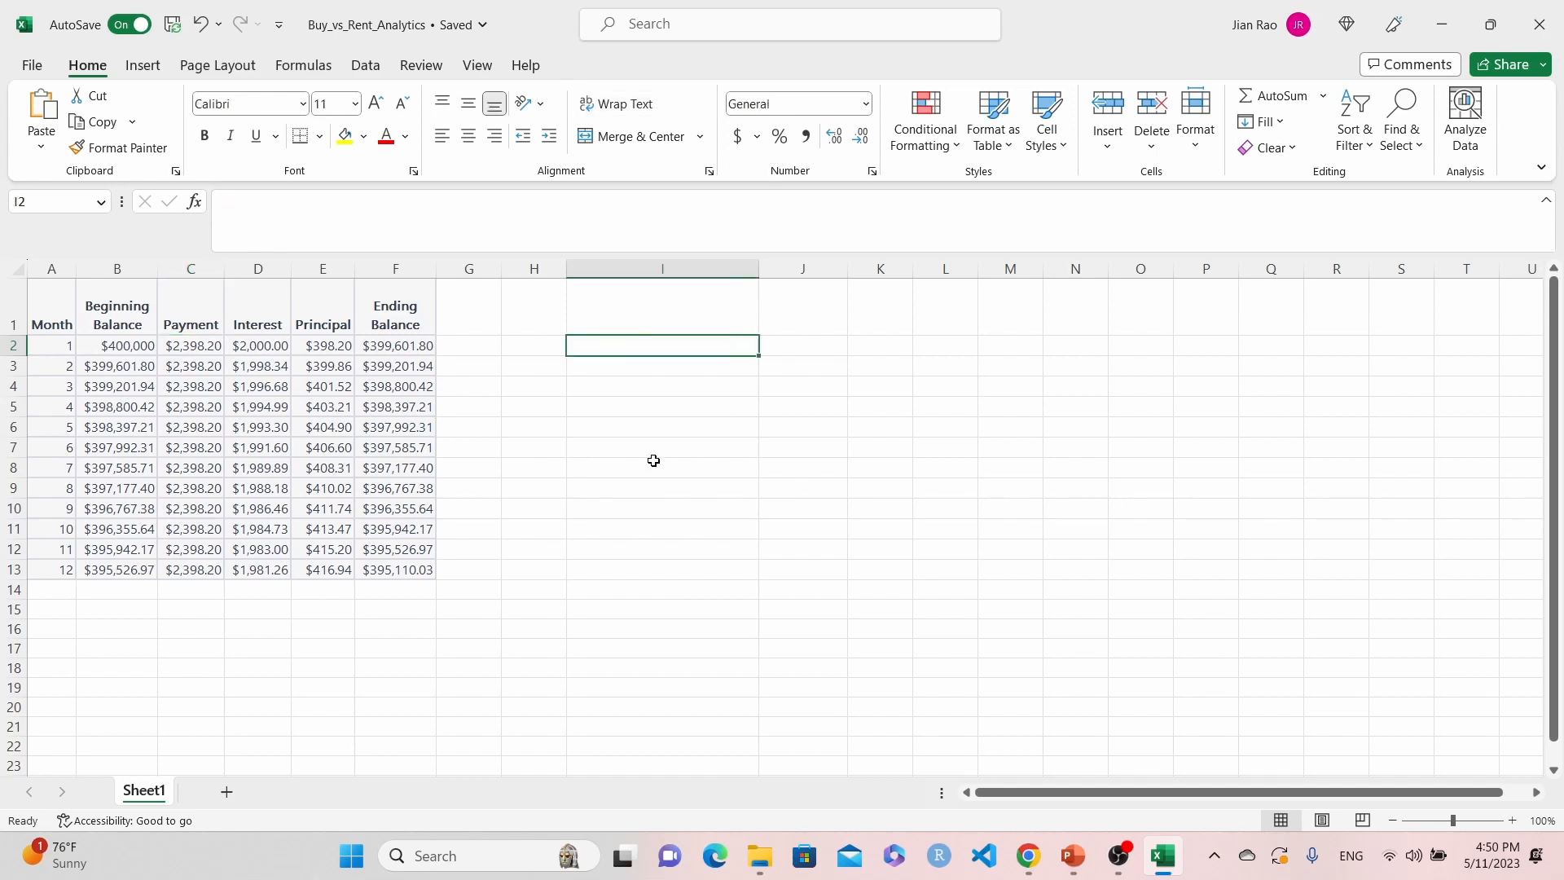
{"action": "type", "text": "House Pric"}
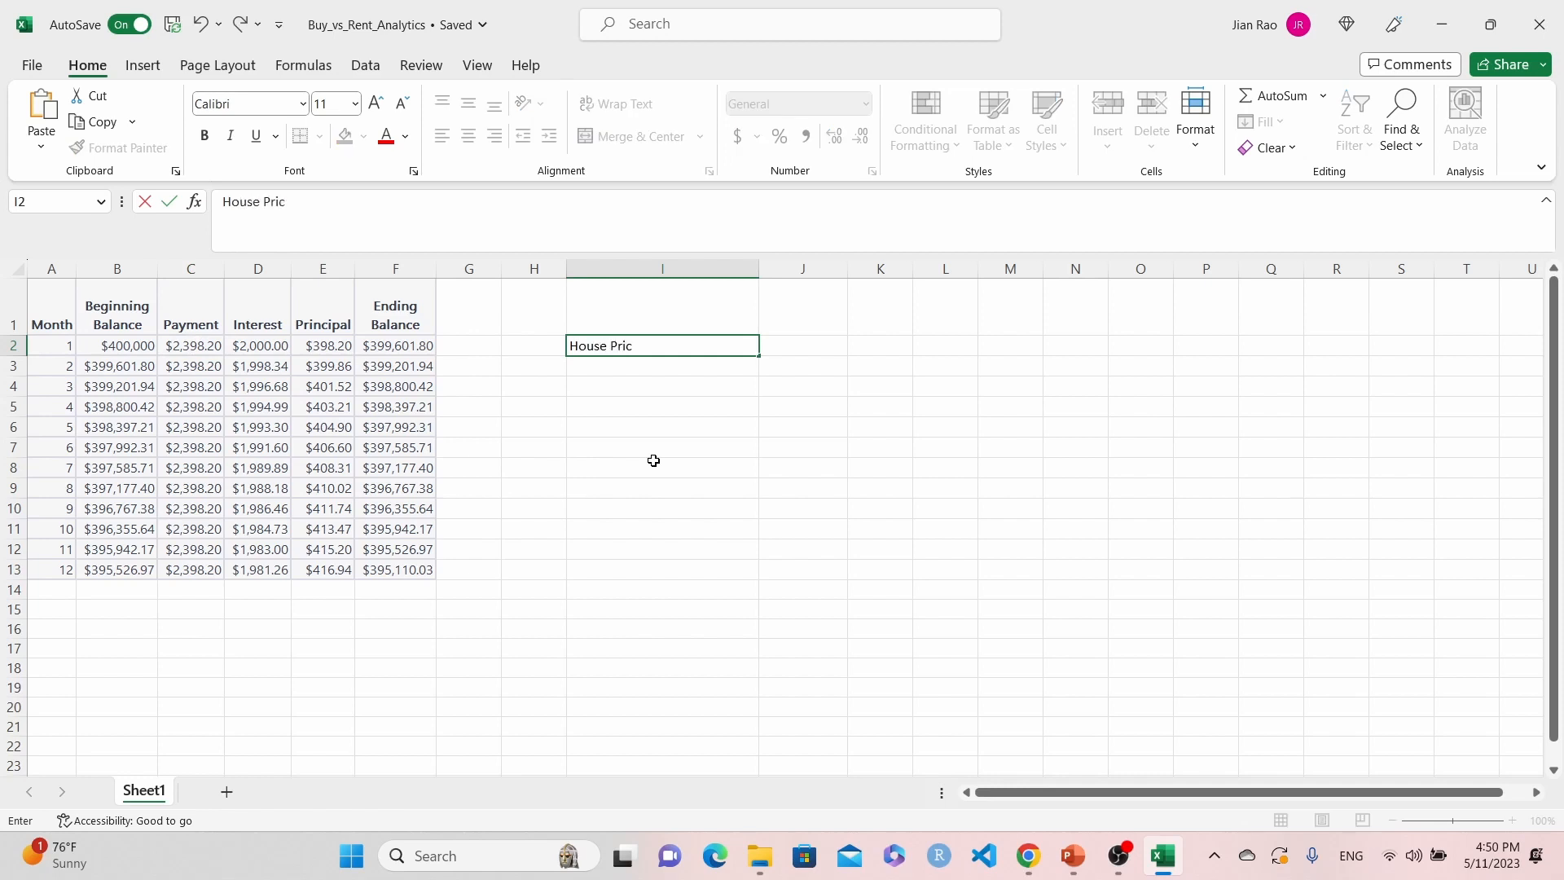
{"action": "type", "text": "e"}
{"action": "key", "text": "Tab"}
{"action": "type", "text": "500000"}
{"action": "key", "text": "Return"}
- Label cell I3 "20% down payment" and calculate it in J3 as the house price in J2 multiplied by 20%
{"action": "type", "text": "20% down payment"}
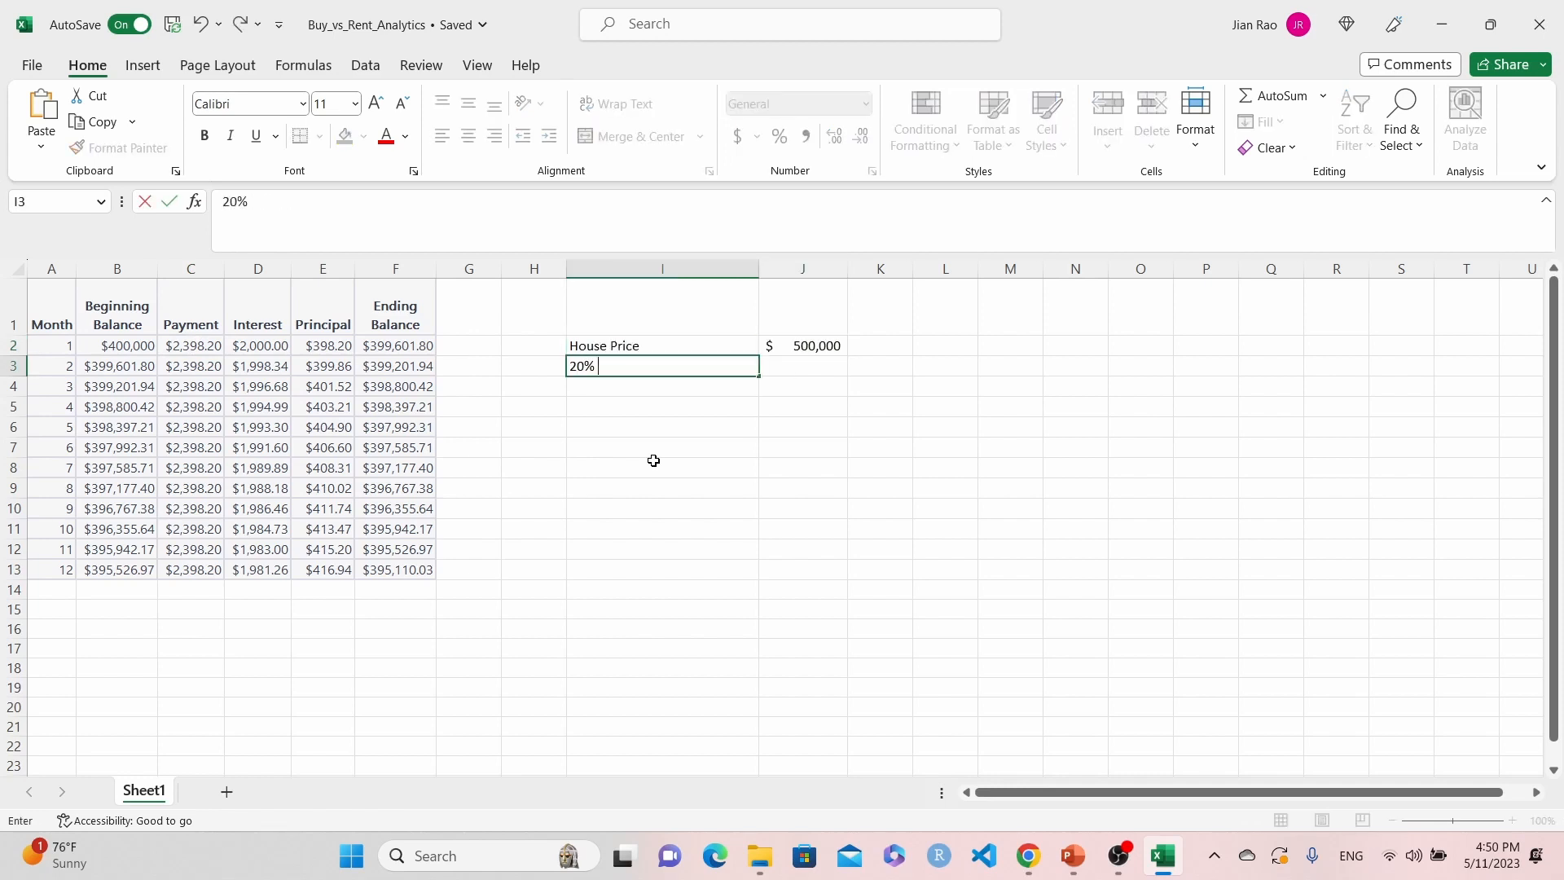
{"action": "key", "text": "Tab"}
{"action": "type", "text": "="}
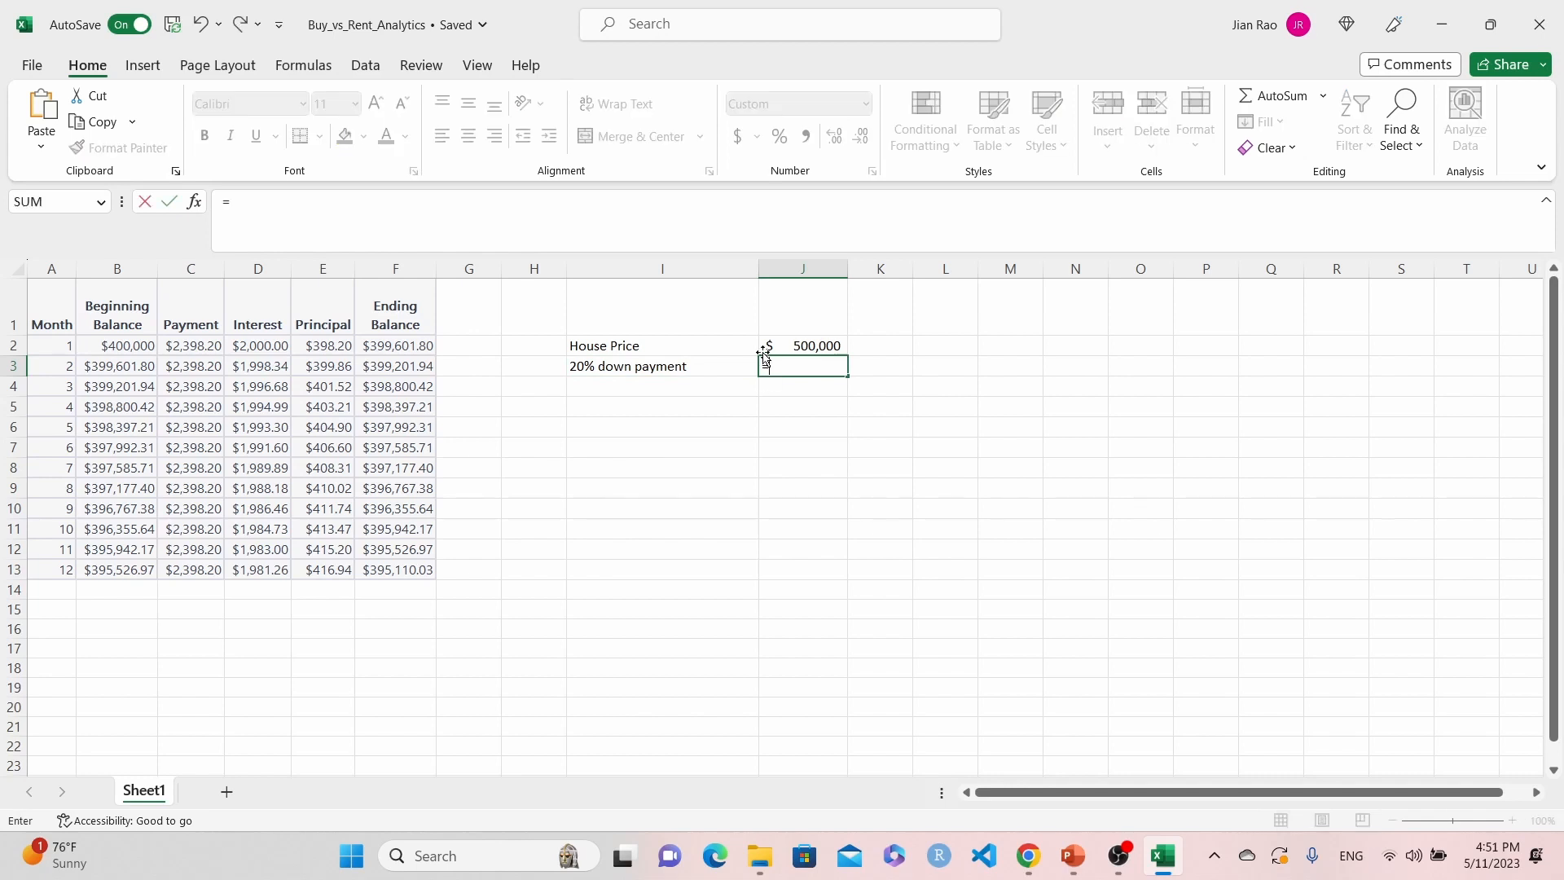
{"action": "key", "text": "Up"}
{"action": "type", "text": "*20%"}
{"action": "key", "text": "Return"}
{"action": "key", "text": "Return"}
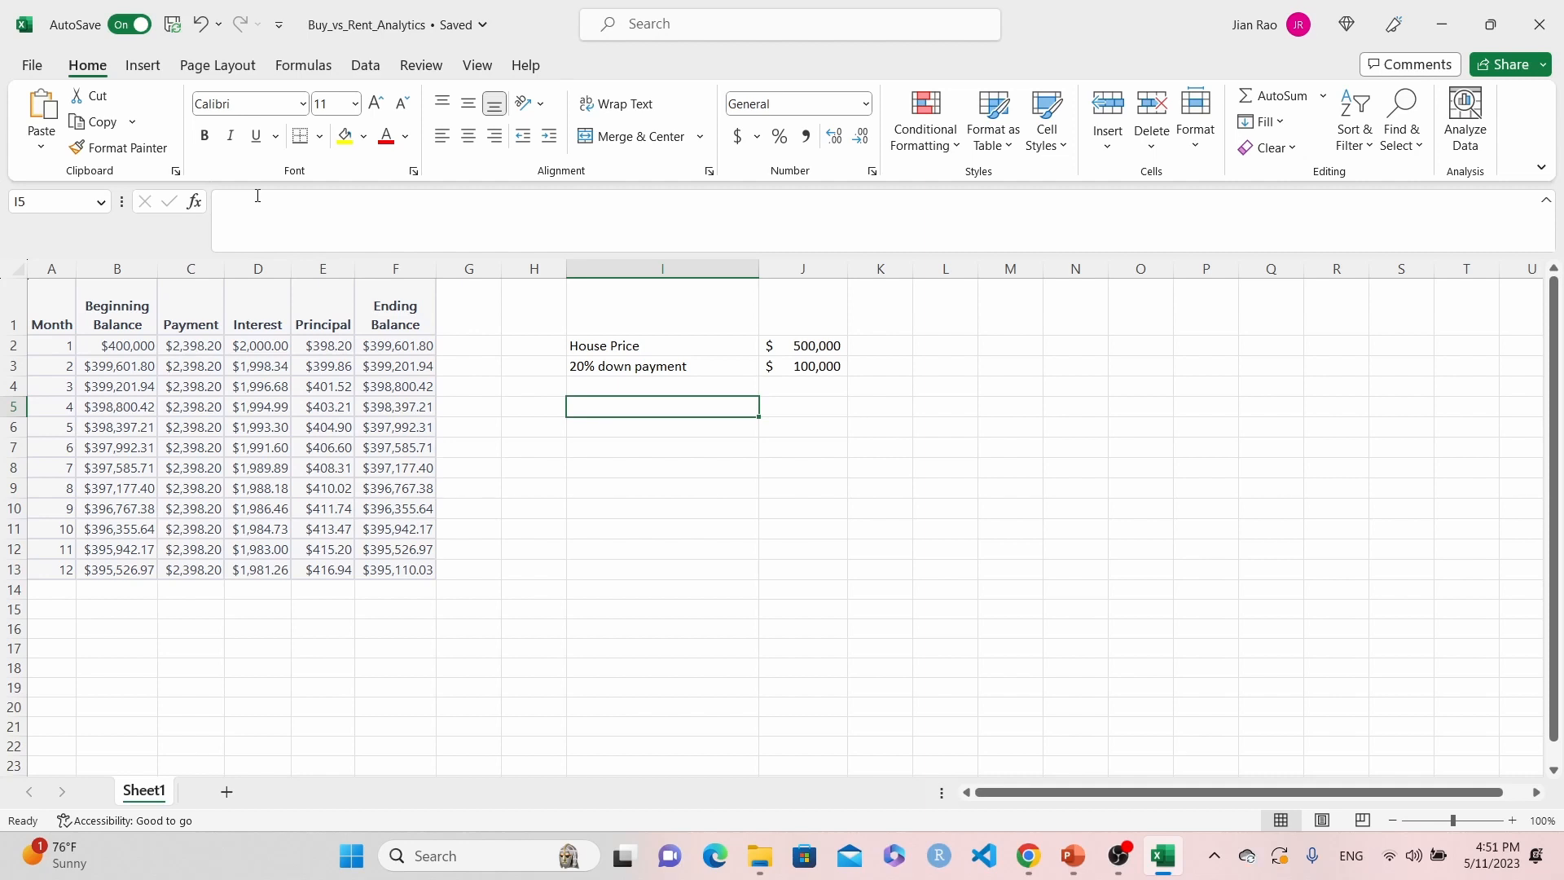
- Label cell I5 "Monthly Int Payment", leaving a blank row below the down payment
{"action": "type", "text": "Monthly"}
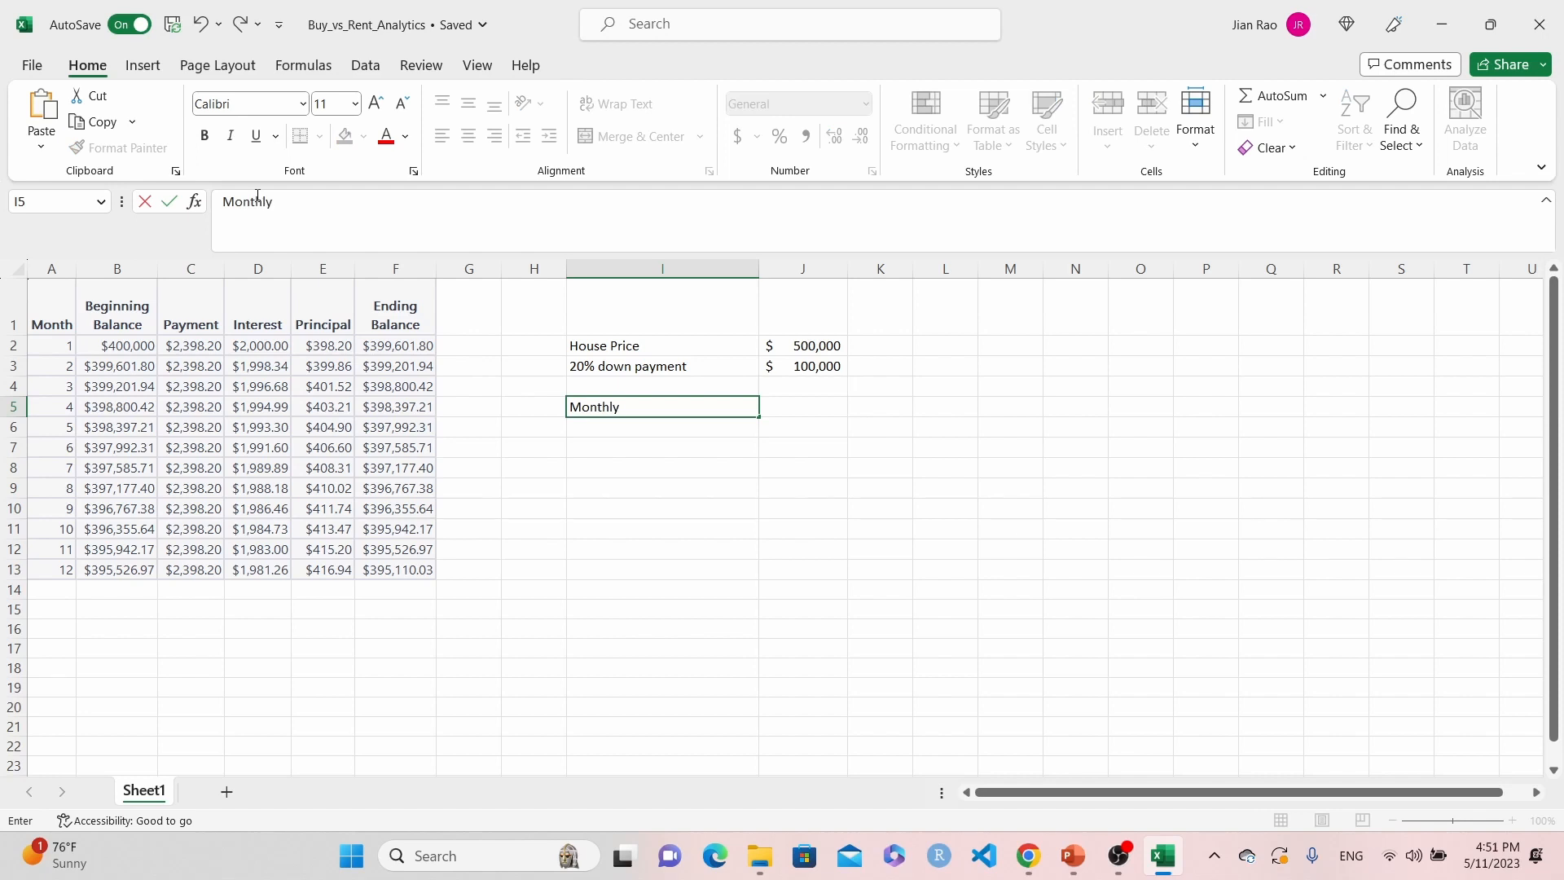
{"action": "type", "text": " Int Payment"}
{"action": "key", "text": "Tab"}
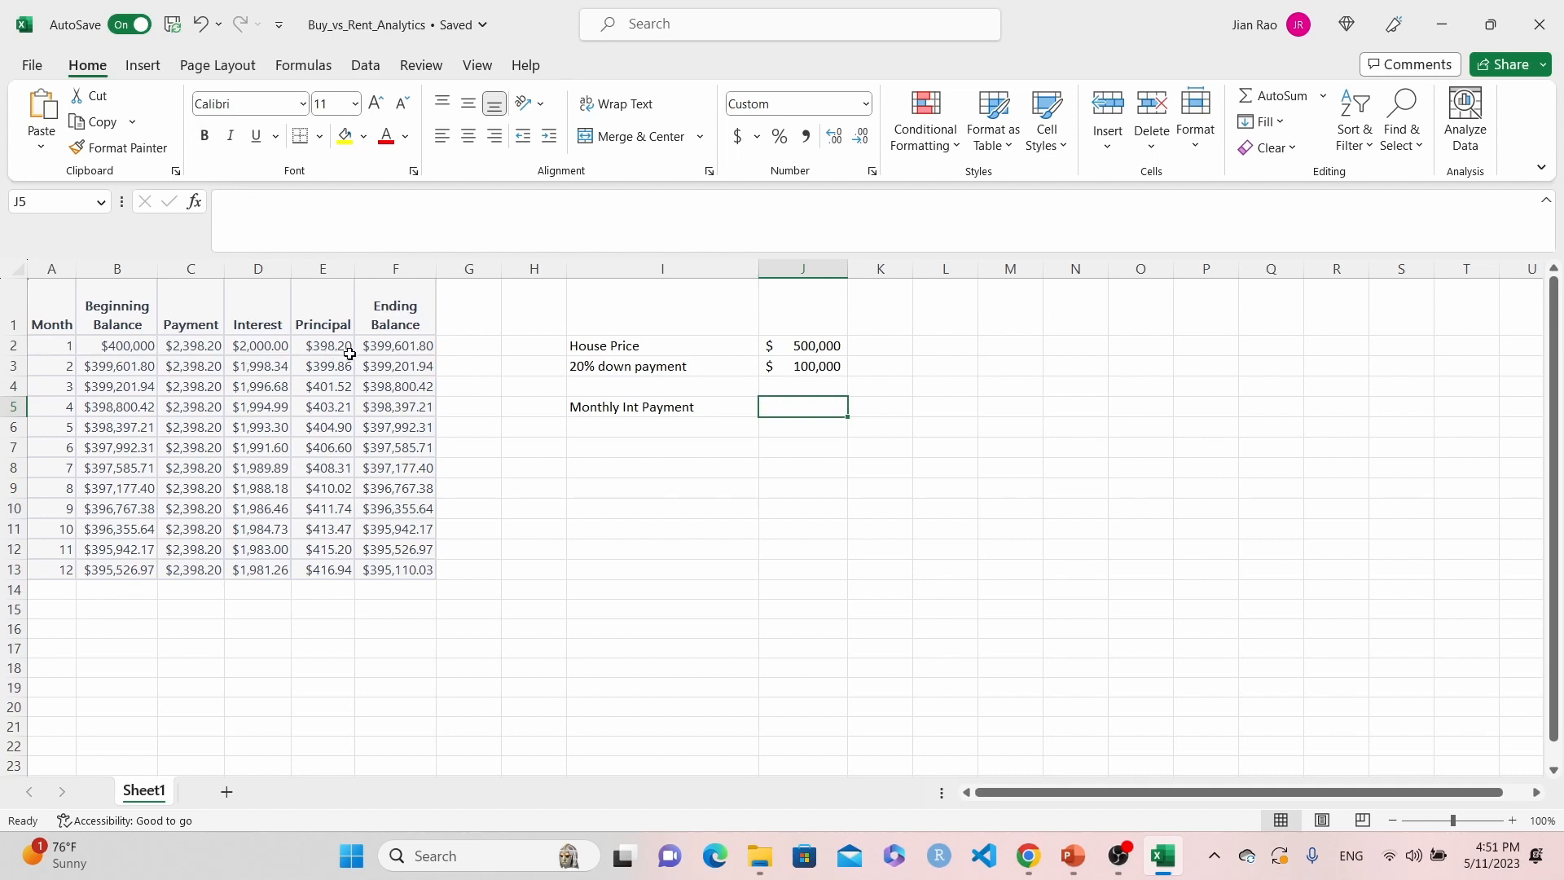
{"action": "left_click", "coordinate": [259, 347]}
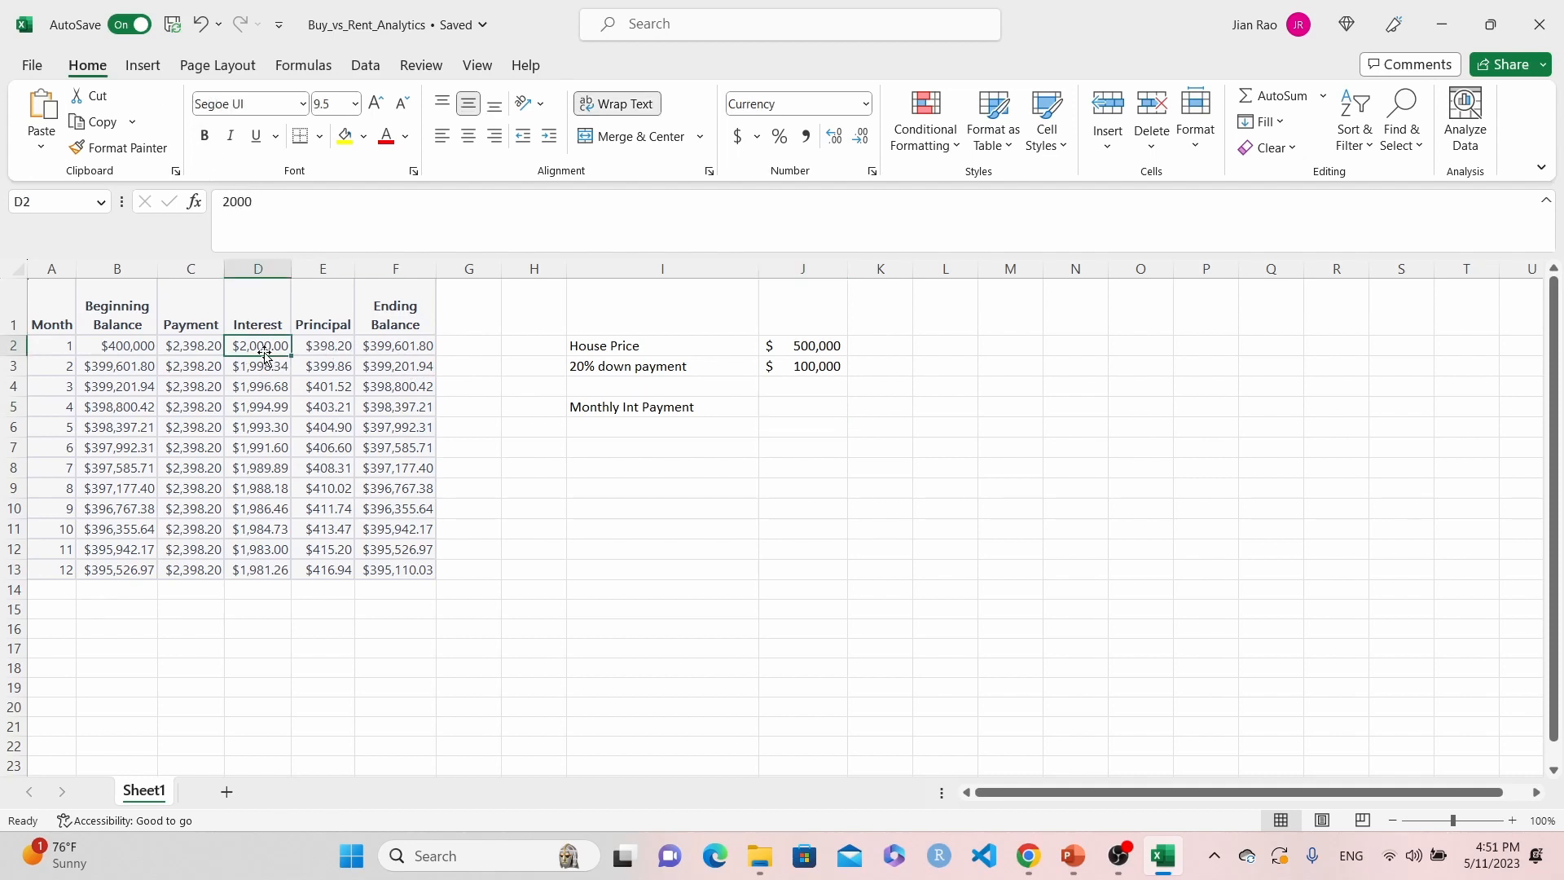
{"action": "left_click_drag", "start_coordinate": [259, 345], "coordinate": [267, 576]}
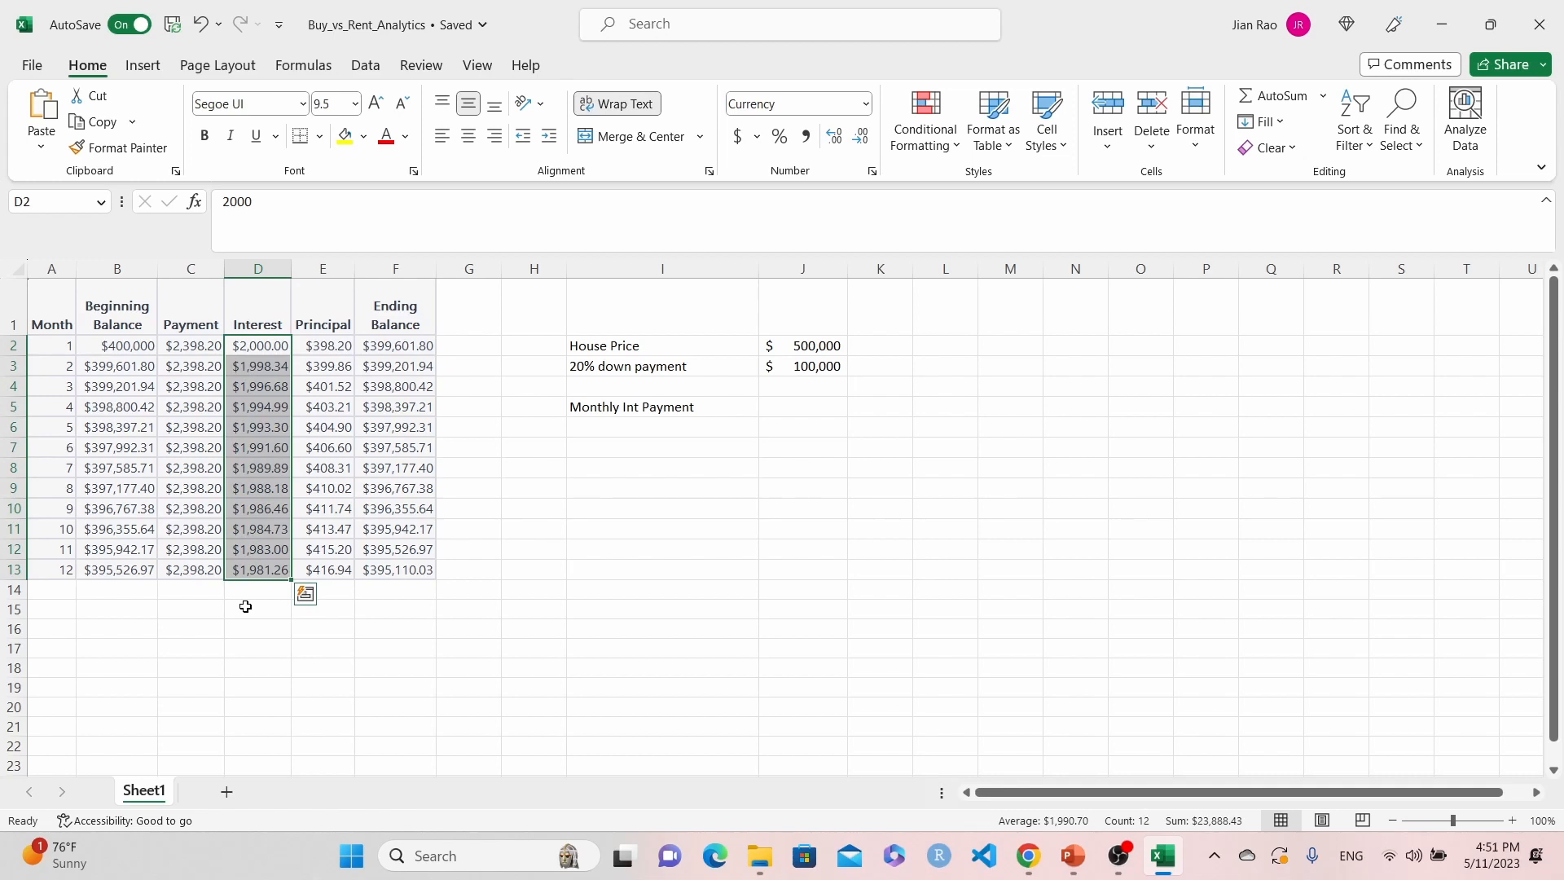
{"action": "left_click", "coordinate": [250, 594]}
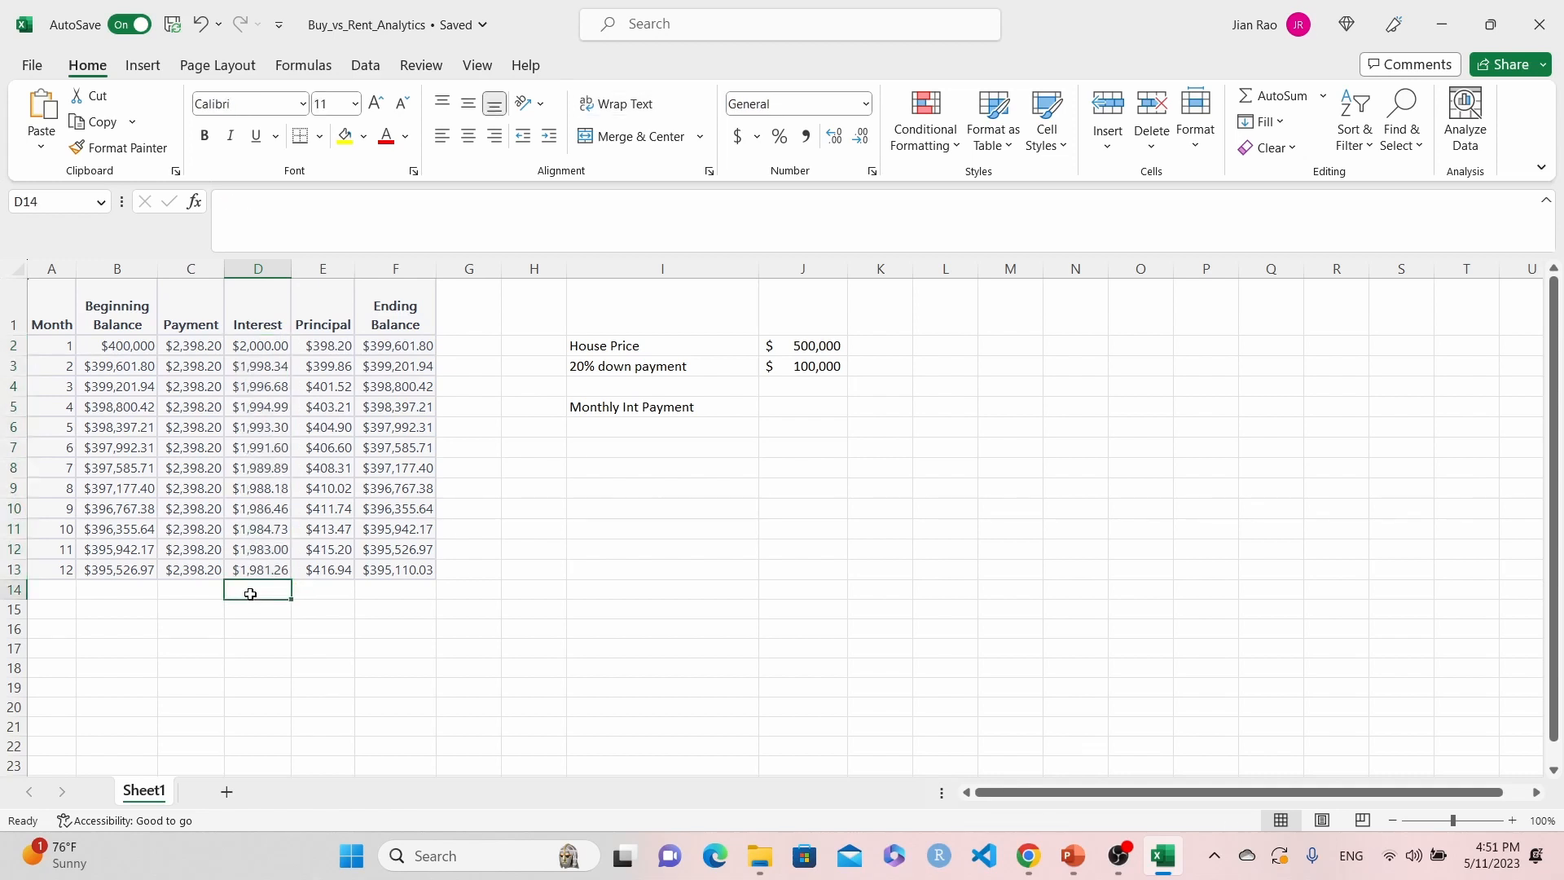
{"action": "left_click", "coordinate": [266, 347]}
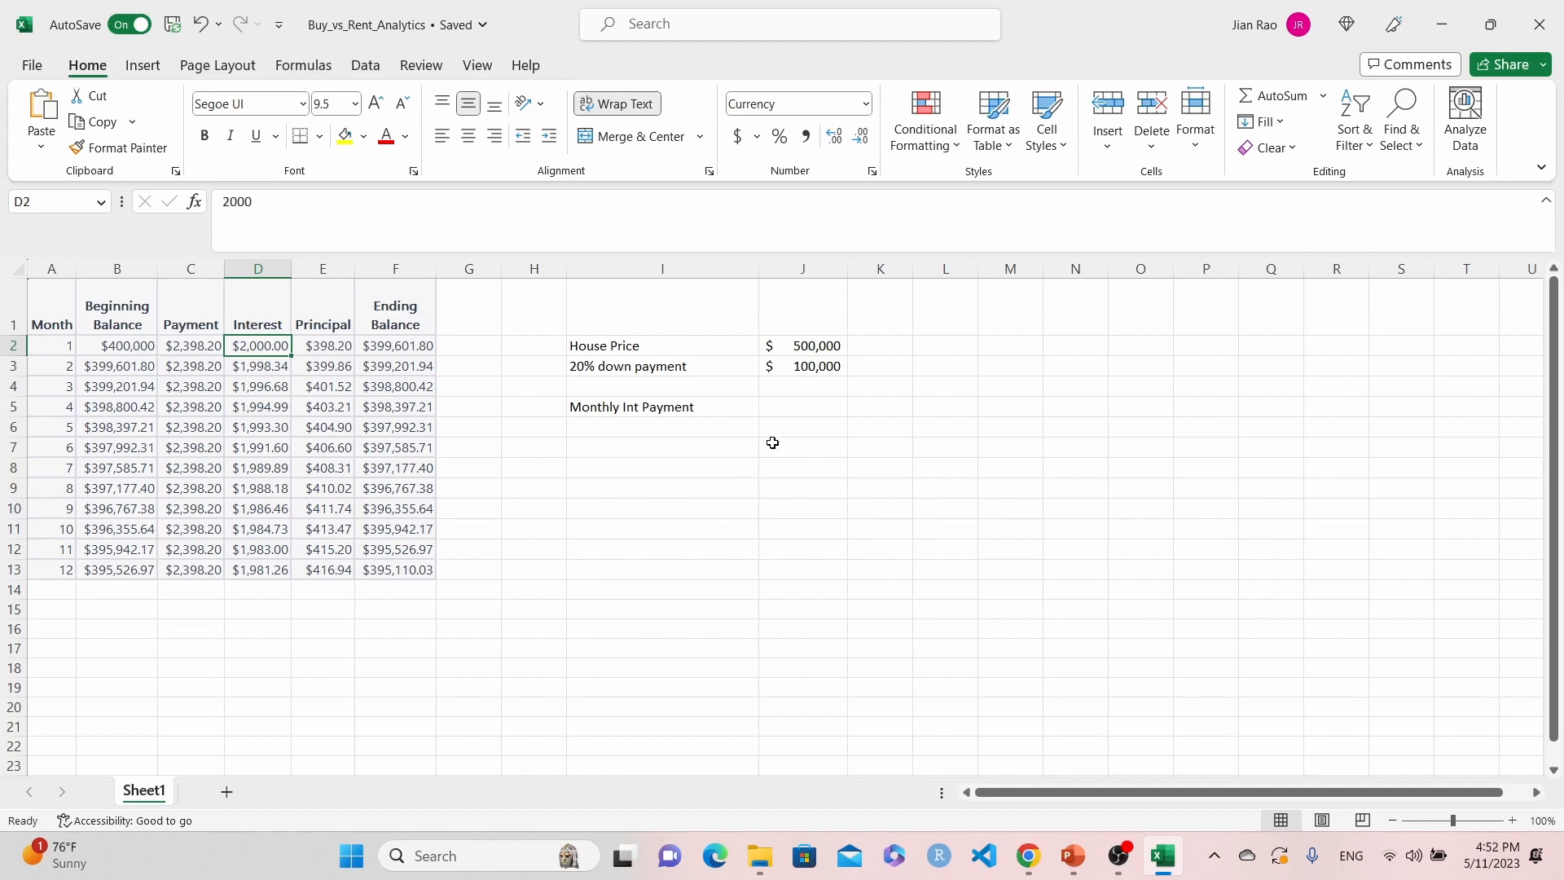
- Link the monthly interest payment in J5 to the first month's interest in cell D2
{"action": "left_click", "coordinate": [787, 410]}
{"action": "type", "text": "="}
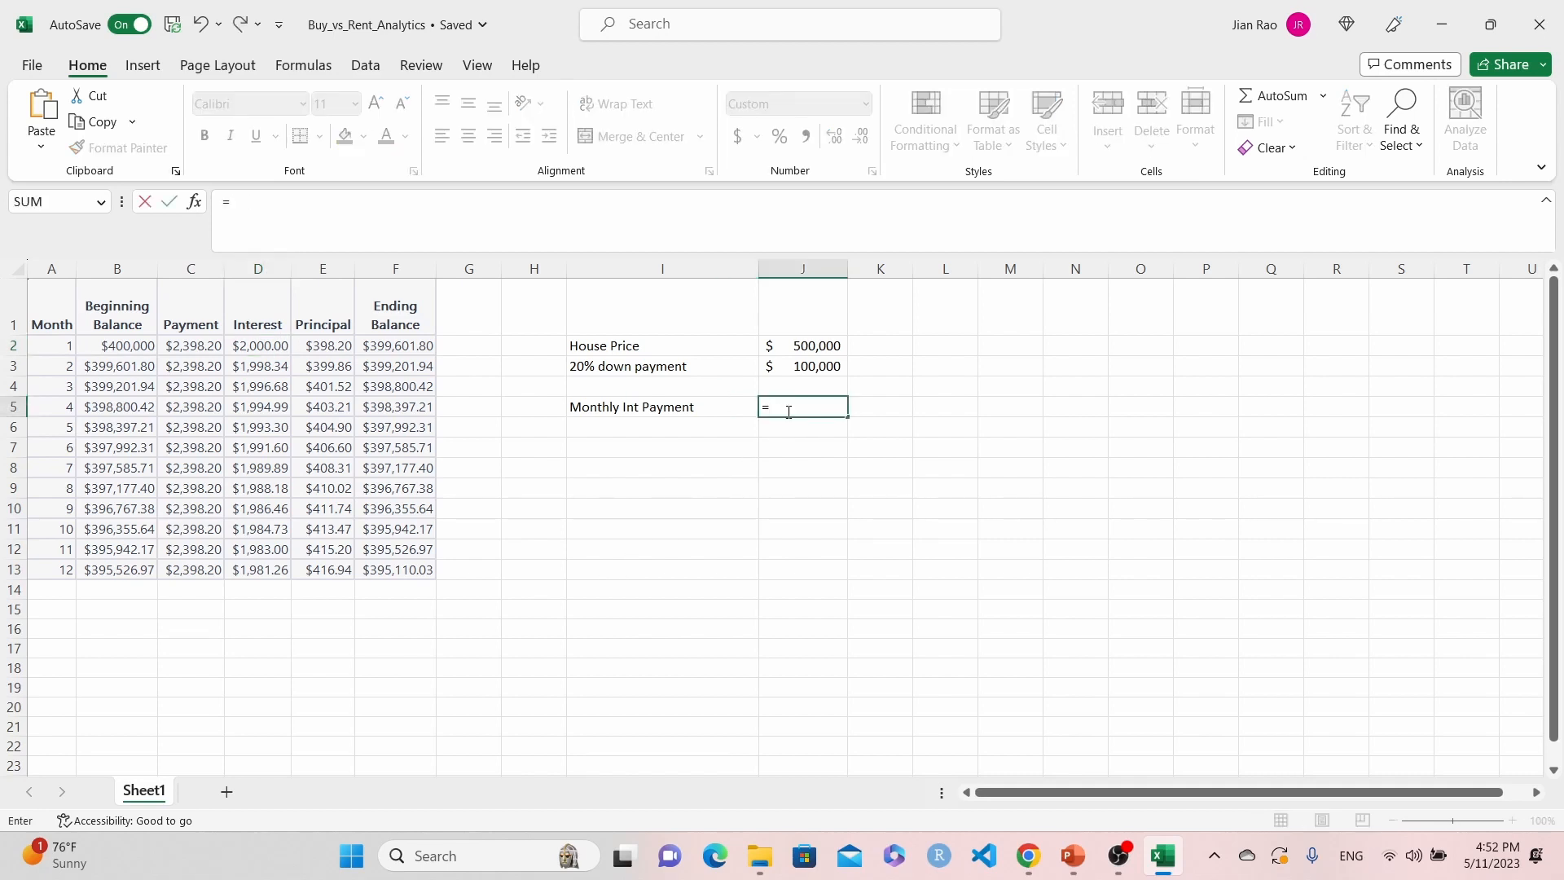
{"action": "left_click", "coordinate": [280, 347]}
{"action": "key", "text": "Return"}
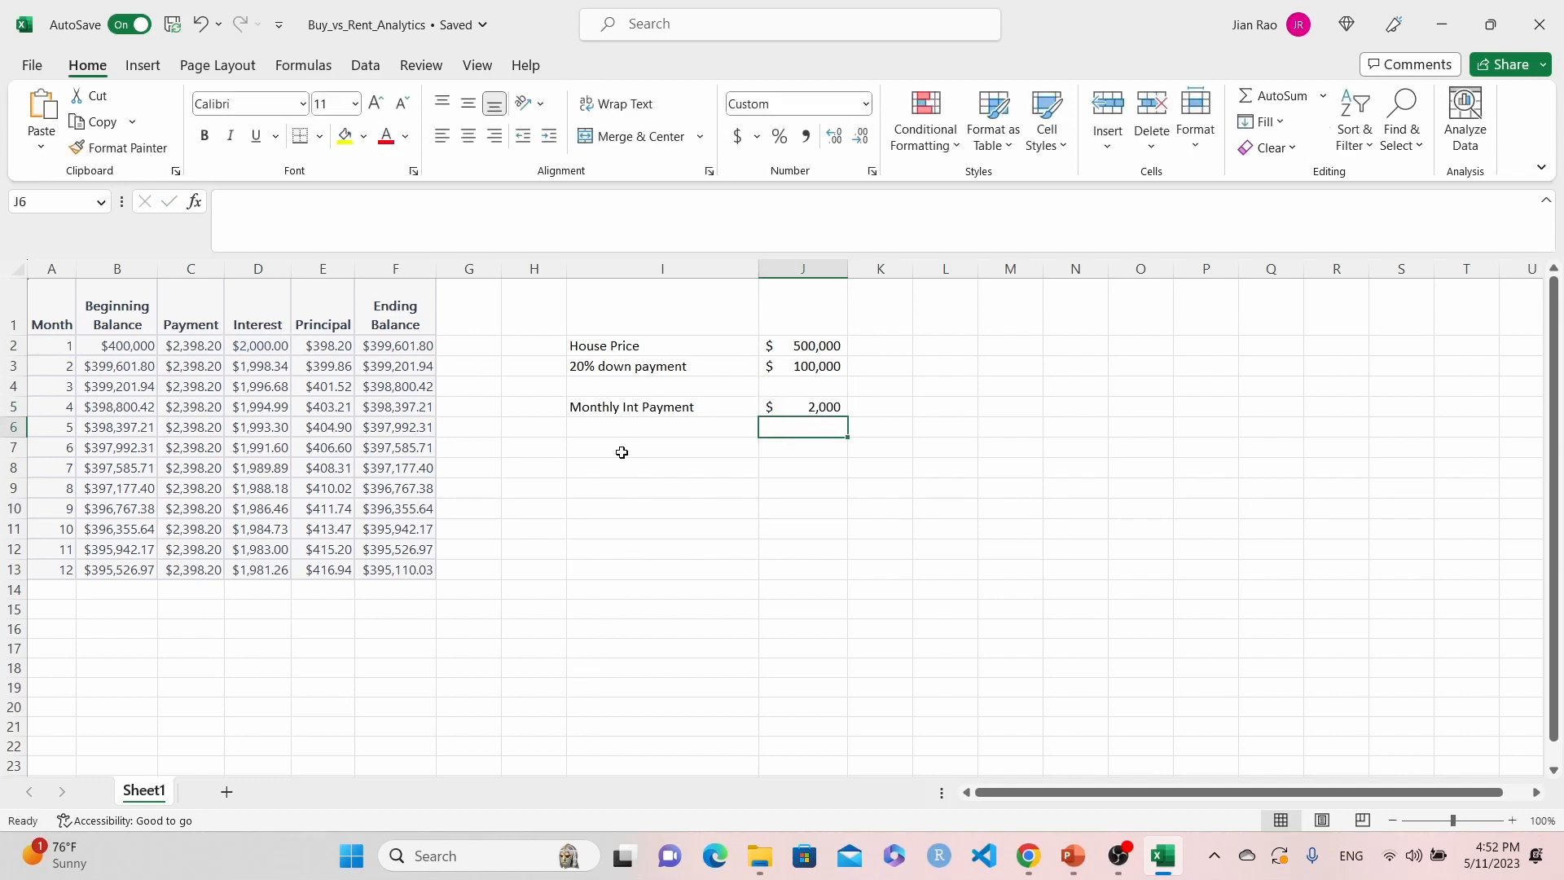
{"action": "left_click", "coordinate": [611, 428]}
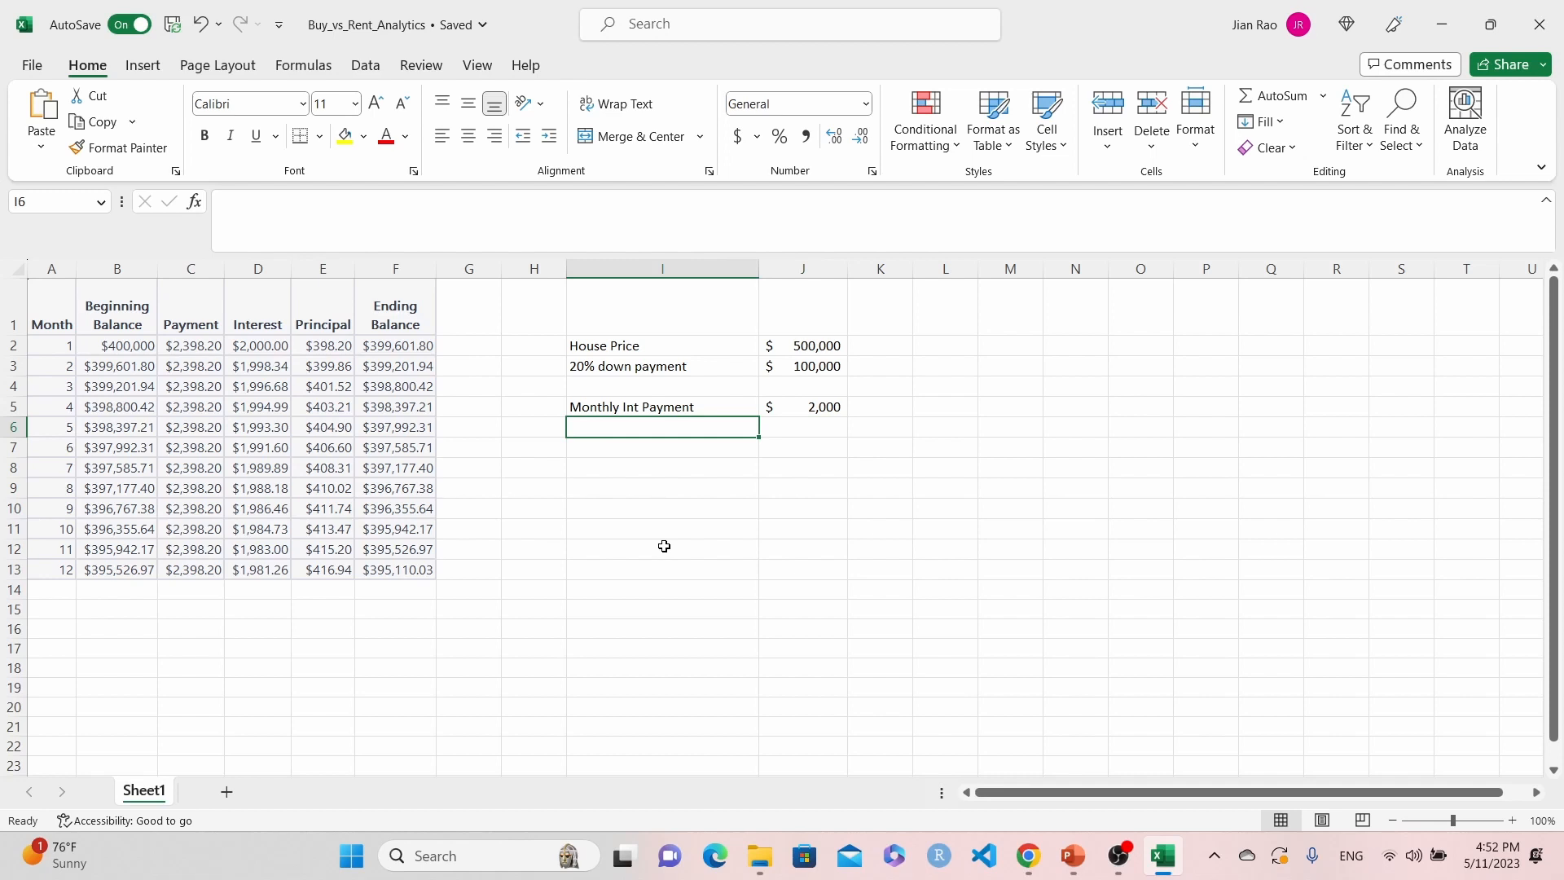
- Label cell I6 "Monthly Rent" and enter 3000 in J6
{"action": "type", "text": "Monthly"}
{"action": "key", "text": "BackSpace"}
{"action": "key", "text": "BackSpace"}
{"action": "key", "text": "BackSpace"}
{"action": "key", "text": "BackSpace"}
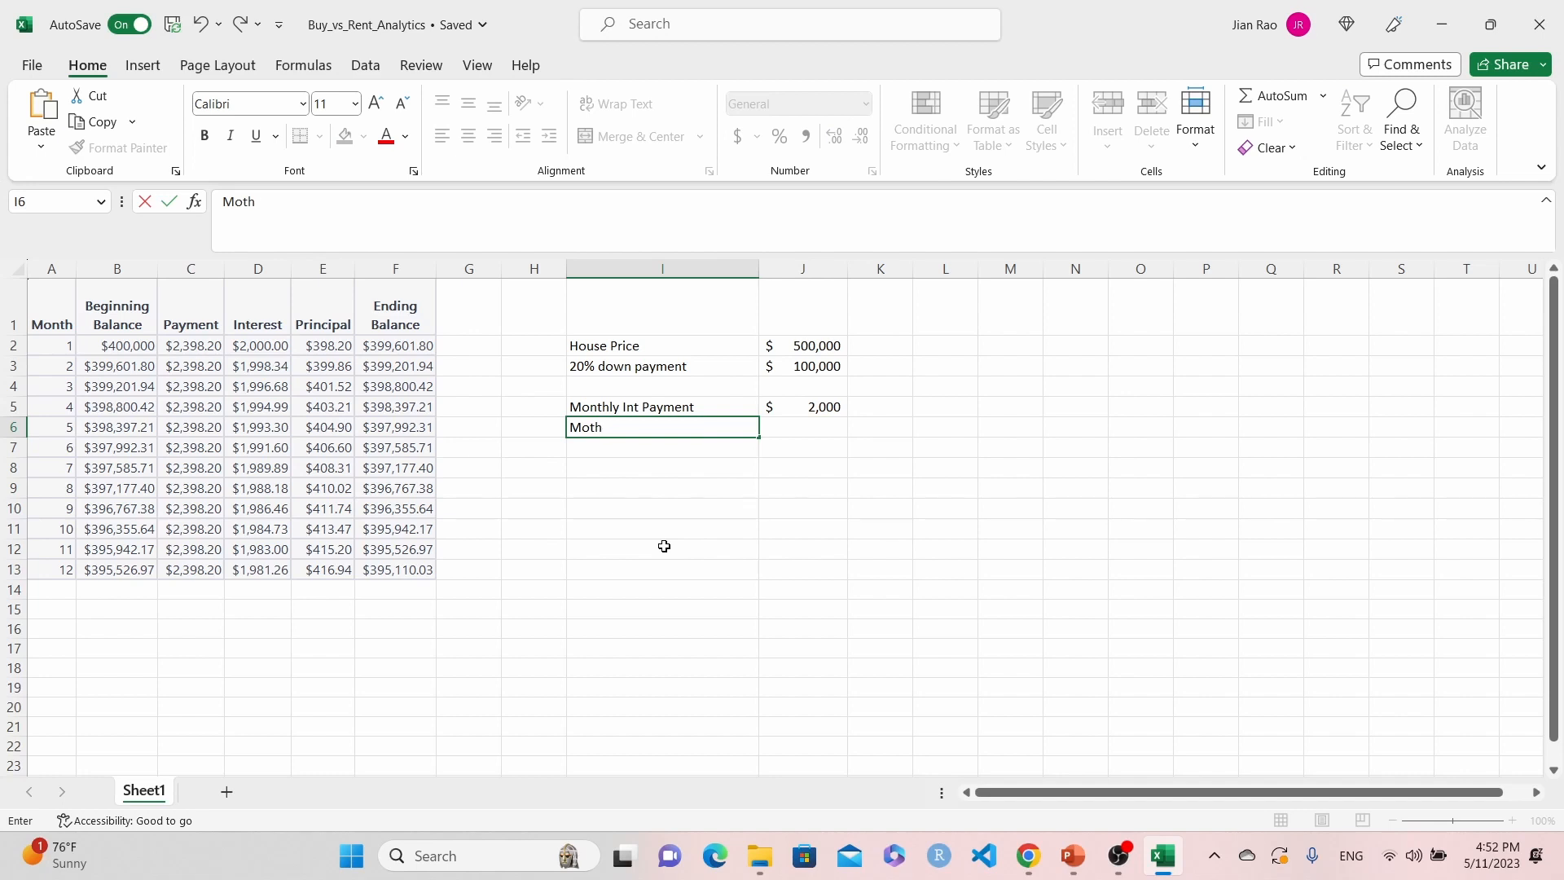
{"action": "type", "text": "nthly Rent"}
{"action": "key", "text": "Tab"}
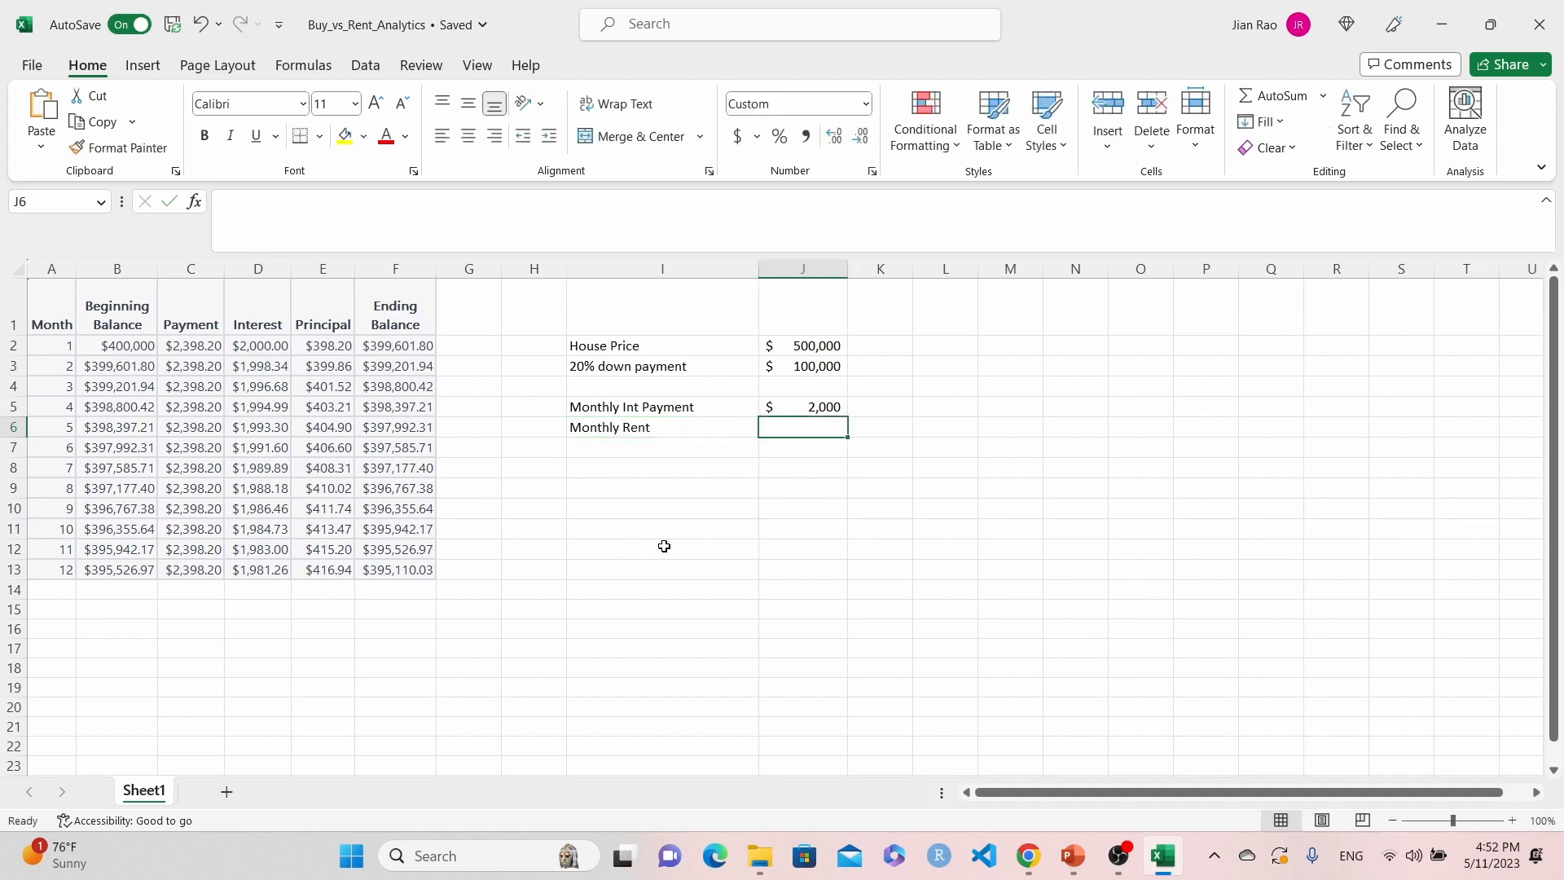
{"action": "type", "text": "3"}
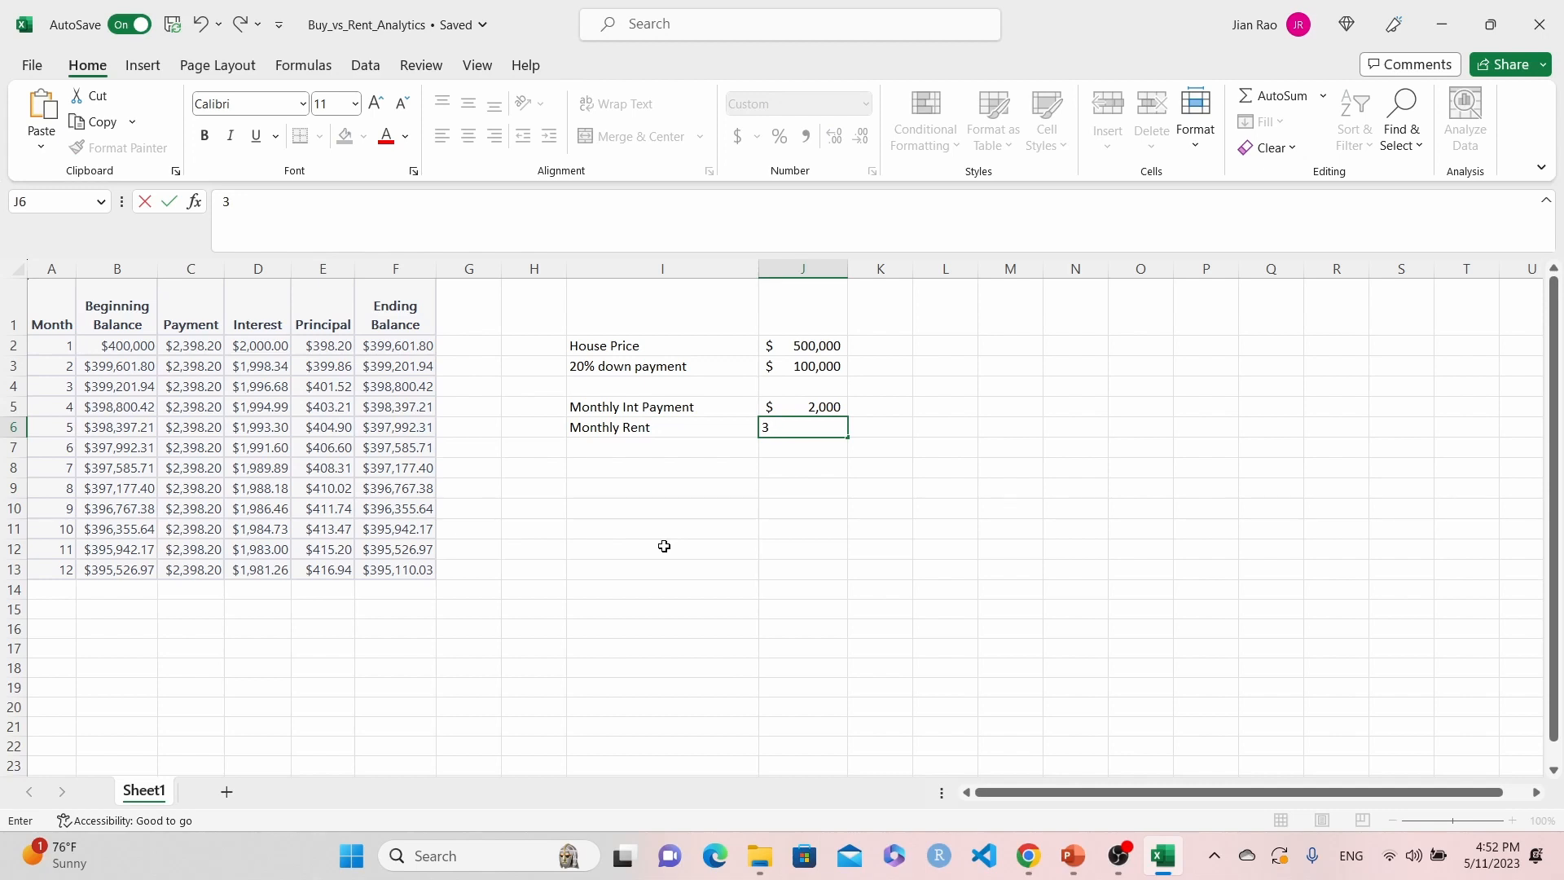
{"action": "type", "text": "000"}
{"action": "key", "text": "Return"}
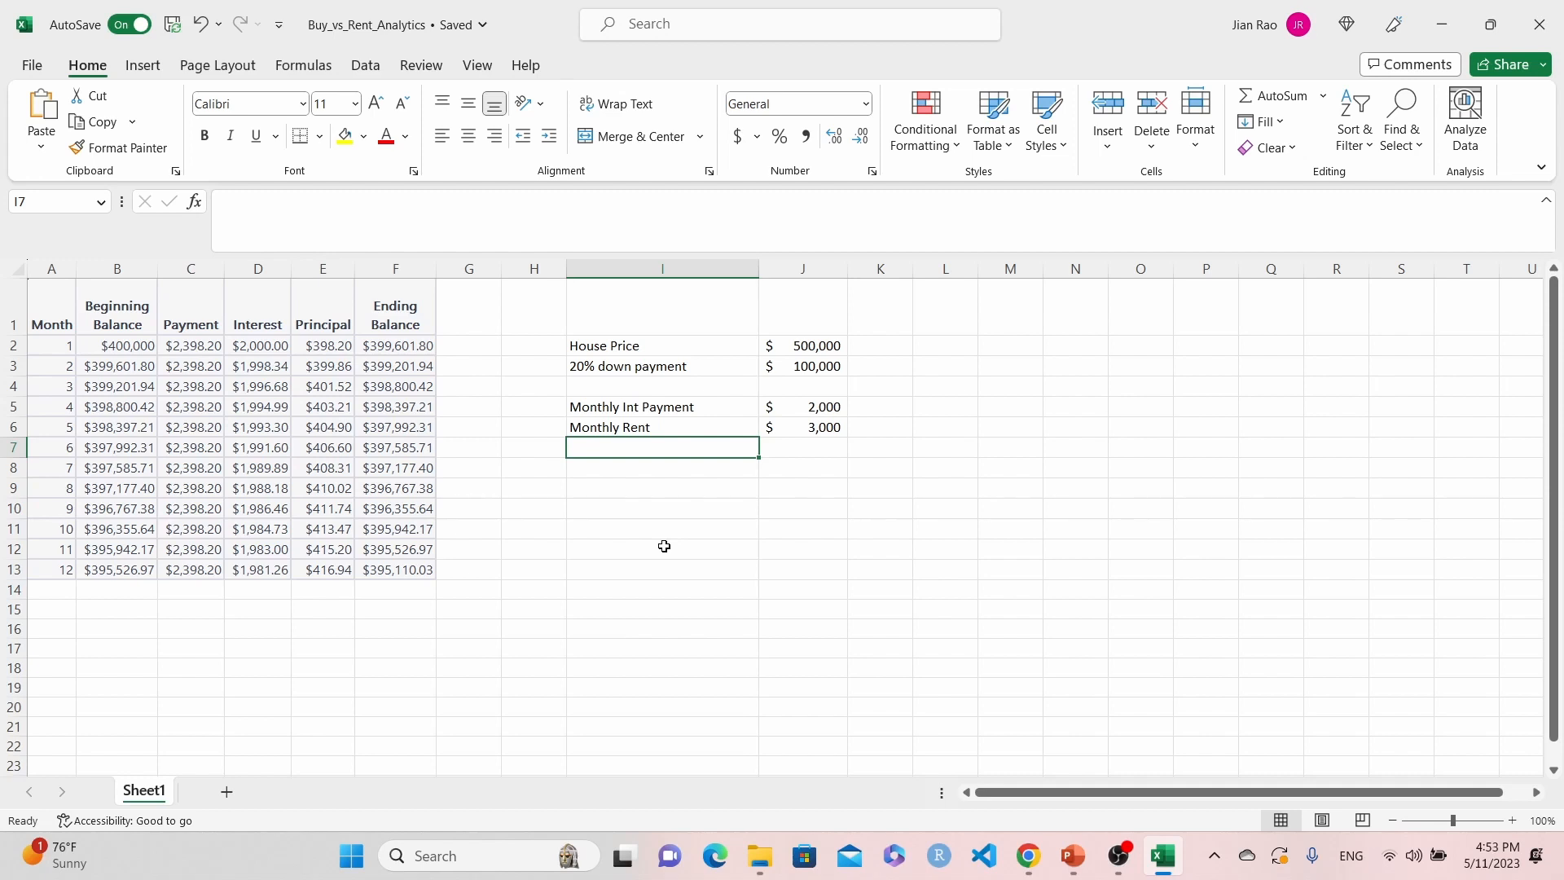
- Label cell I8 "Monthly Saved", leaving a blank row below the monthly rent
{"action": "key", "text": "Down"}
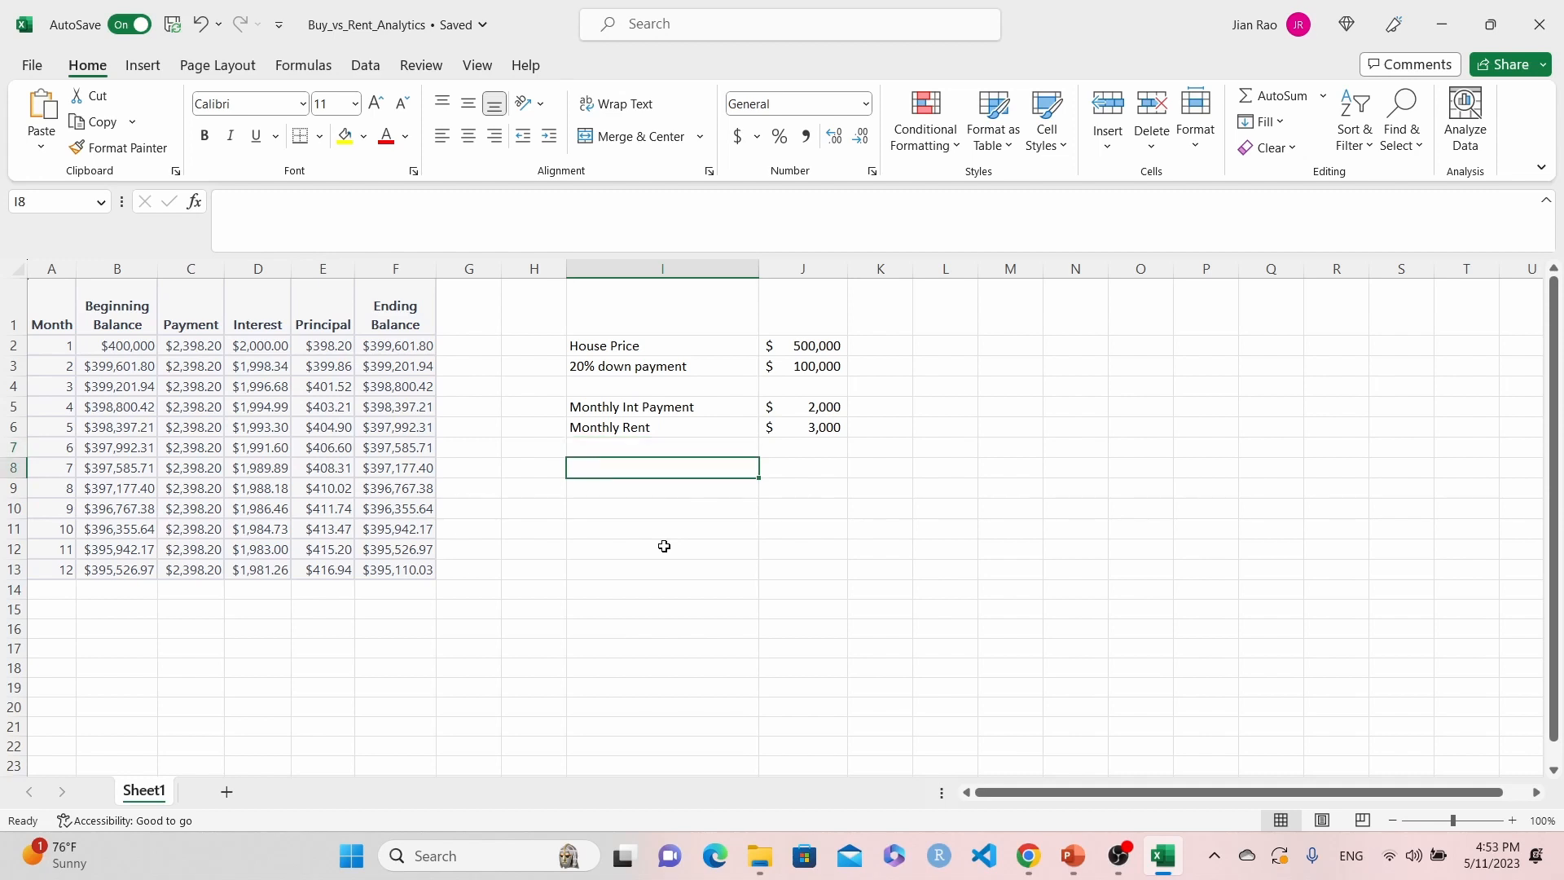
{"action": "type", "text": "Monthly"}
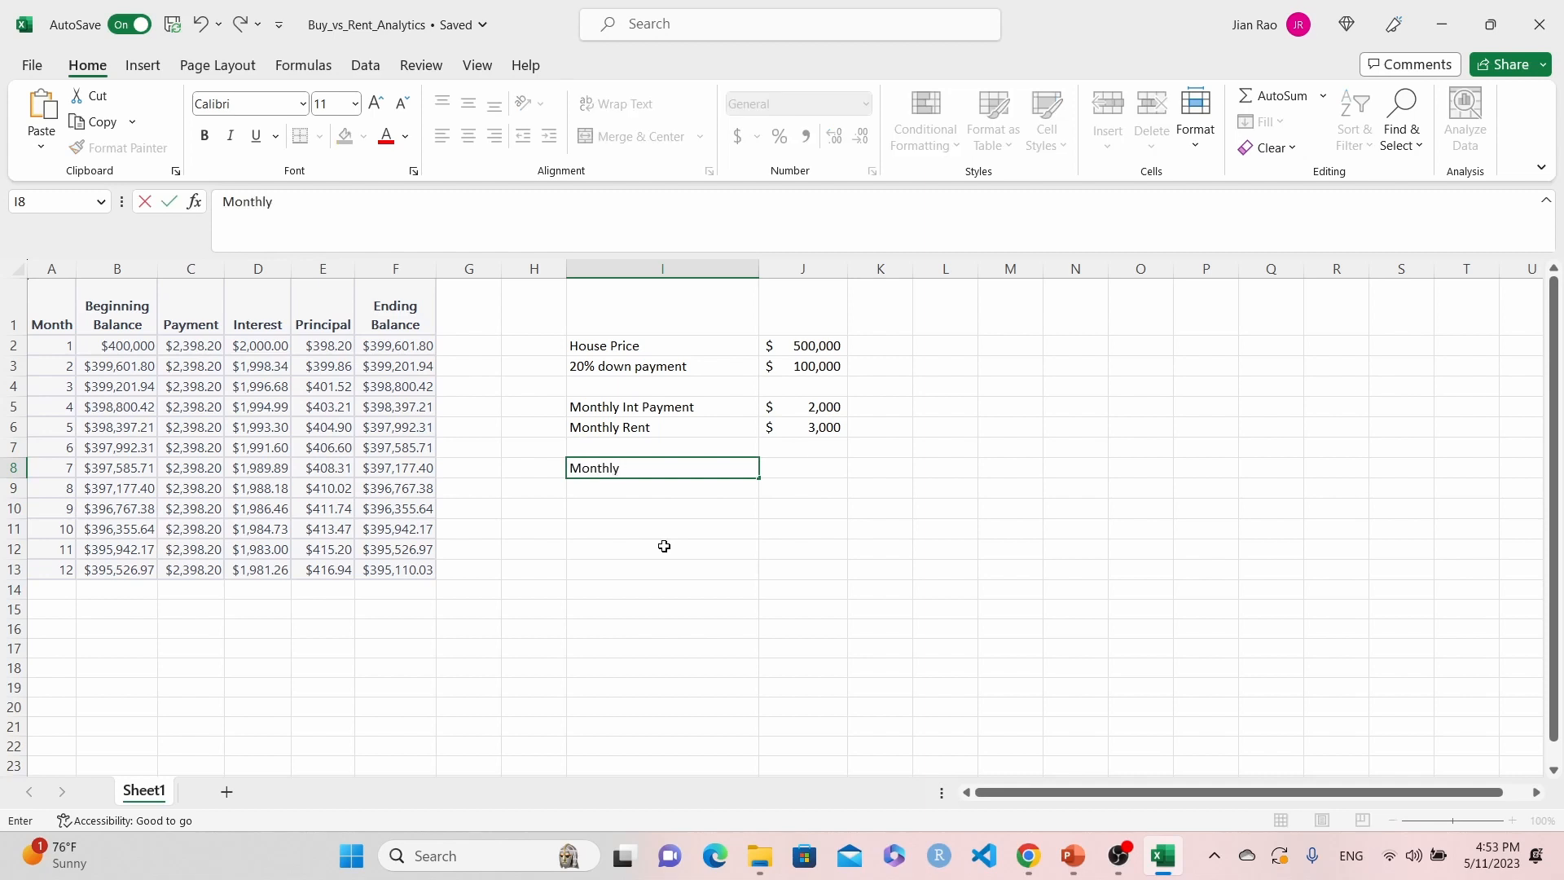
{"action": "type", "text": " Saved"}
{"action": "key", "text": "Tab"}
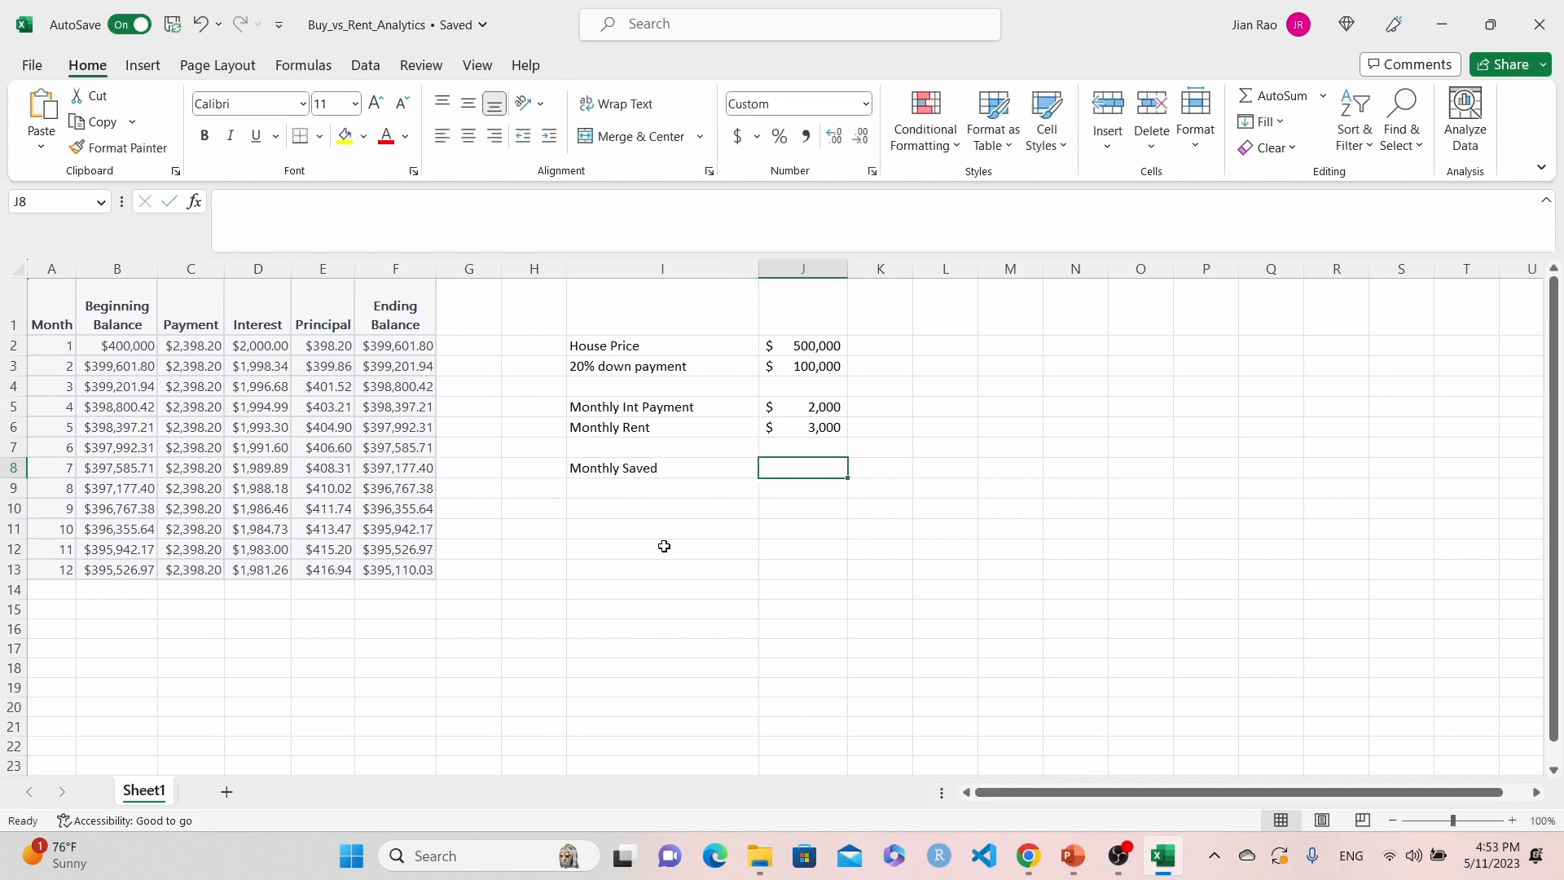
- Calculate the monthly savings in J8 as the rent in J6 minus the interest payment in J5
{"action": "type", "text": "="}
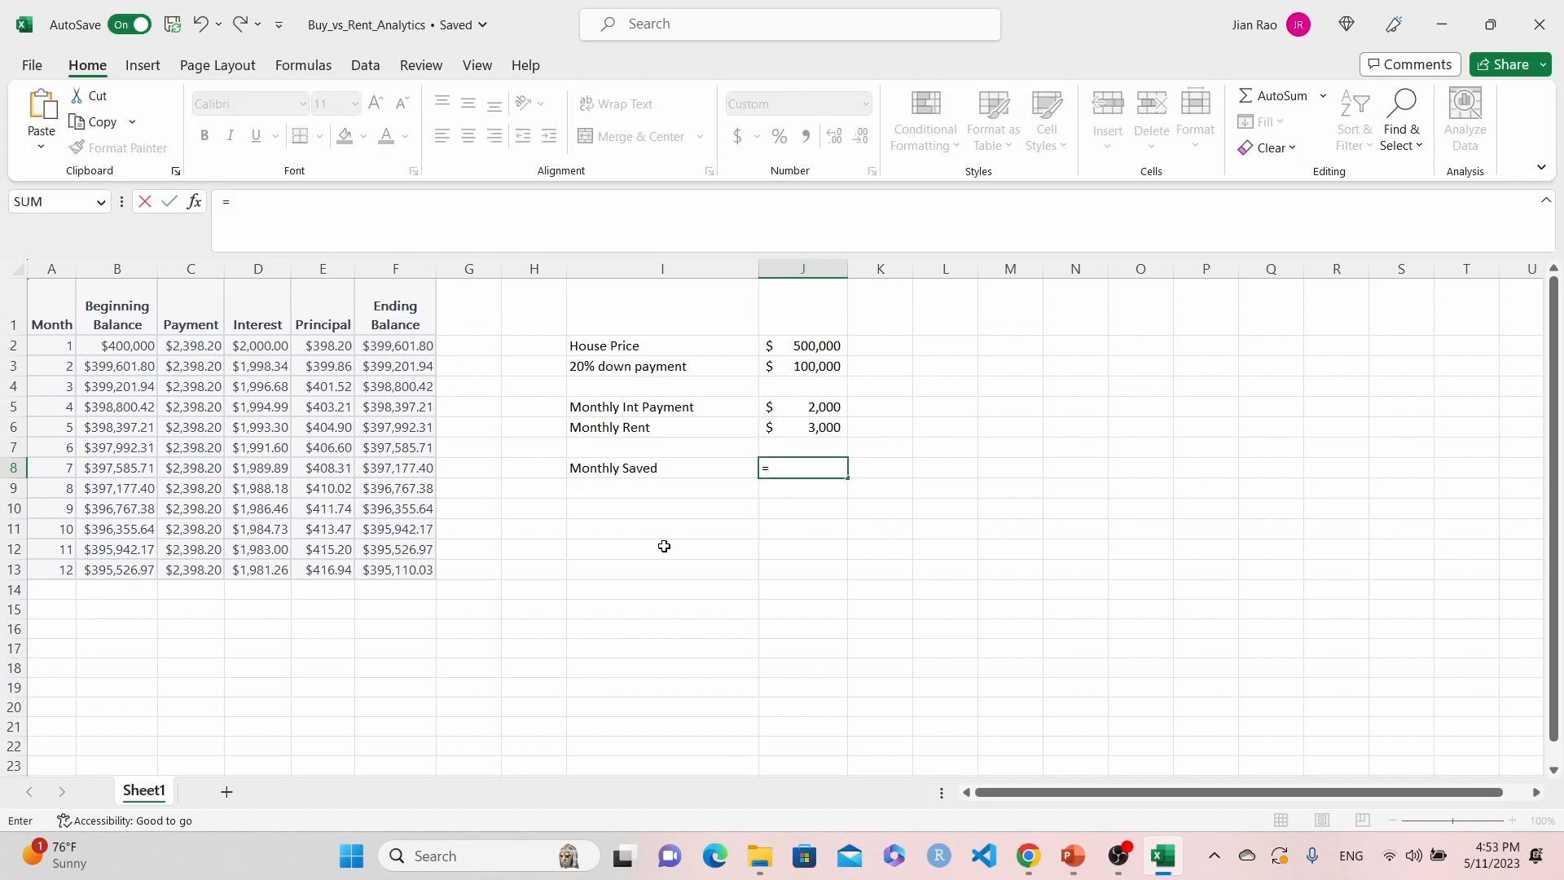
{"action": "left_click", "coordinate": [766, 431]}
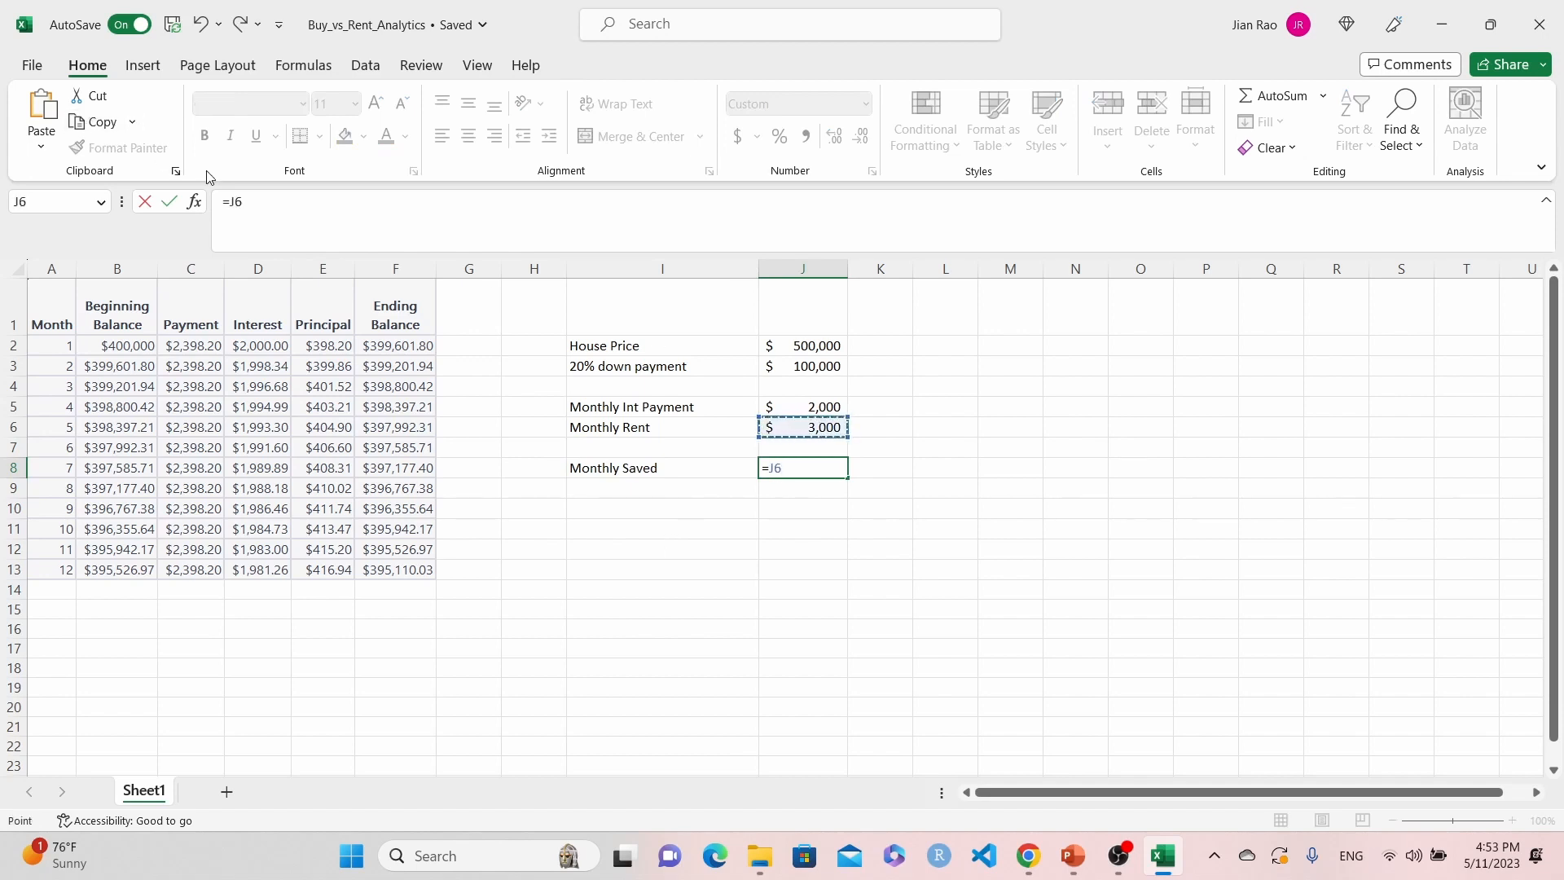
{"action": "type", "text": "-"}
{"action": "left_click", "coordinate": [789, 407]}
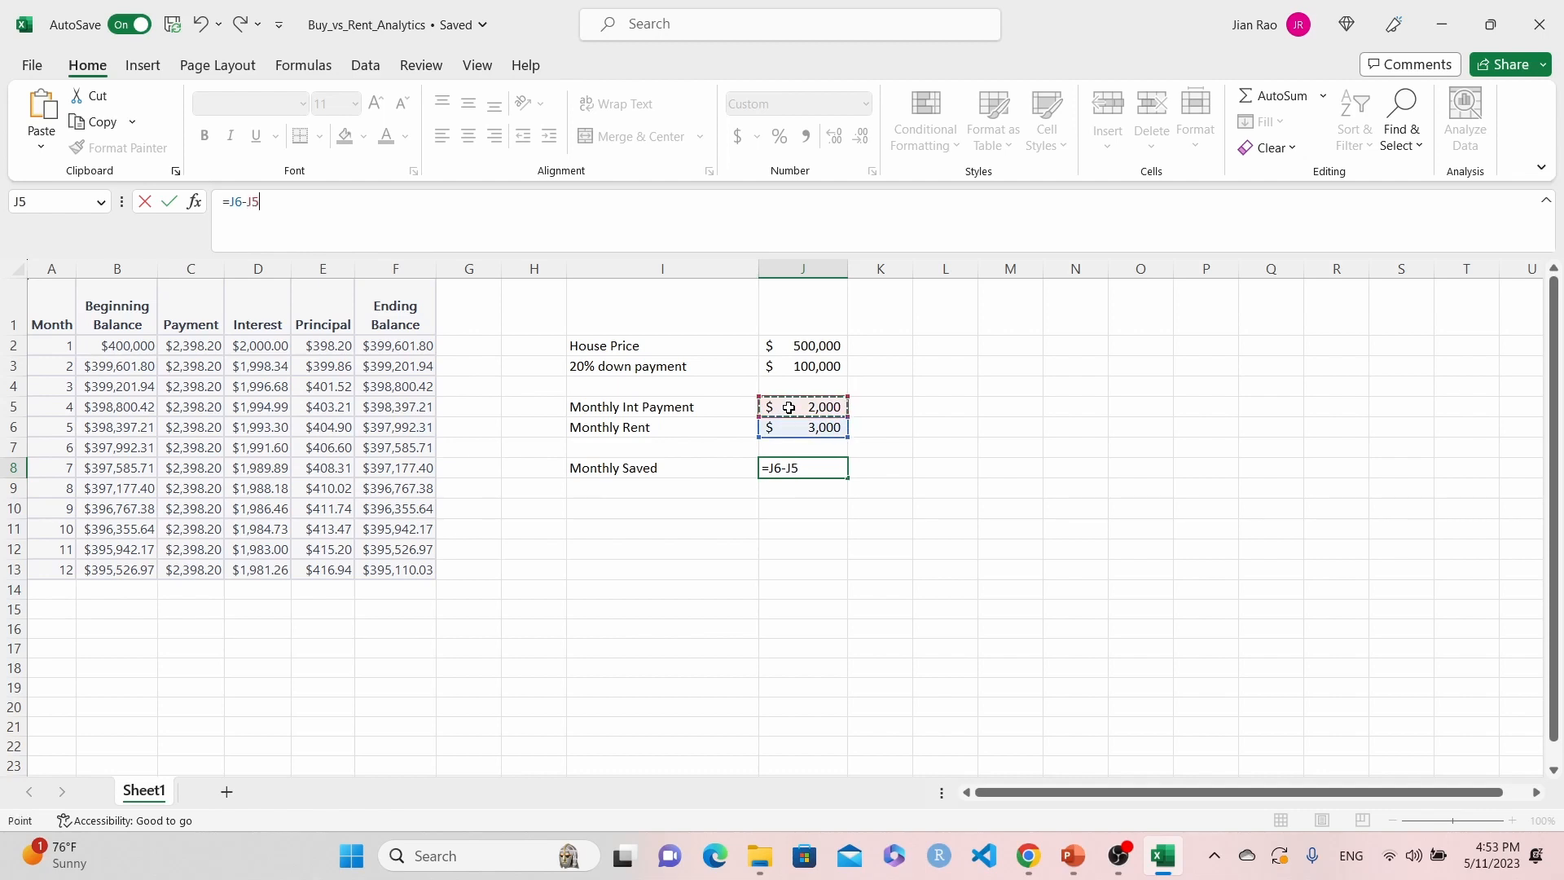
{"action": "key", "text": "Return"}
{"action": "key", "text": "Up"}
{"action": "key", "text": "Right"}
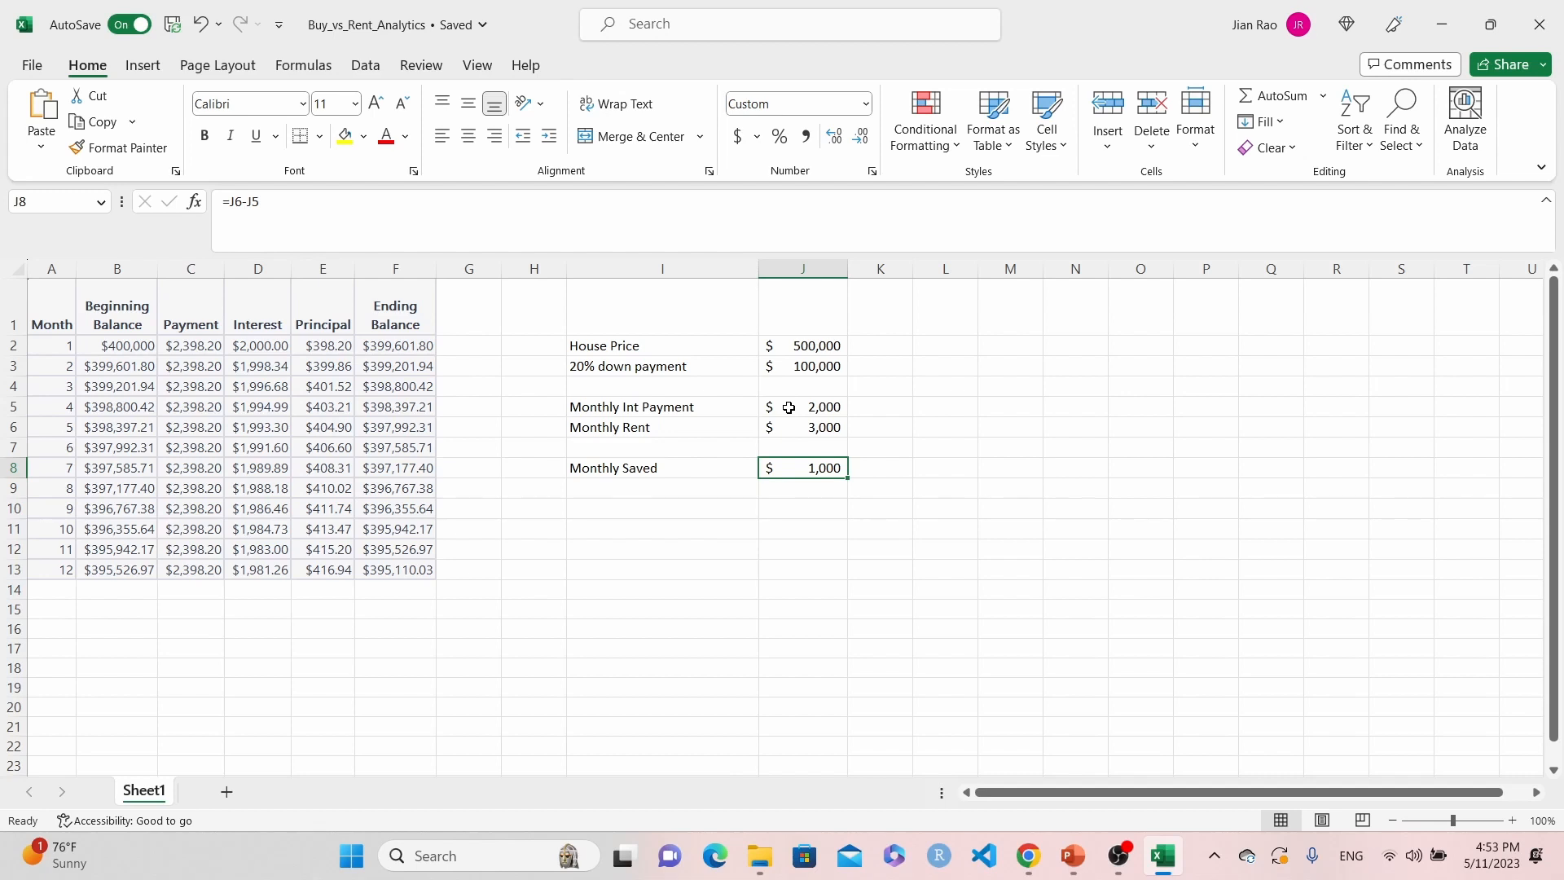
- Label cell I9 "Yearly Money Saved" directly below the monthly savings
{"action": "key", "text": "Down"}
{"action": "key", "text": "Left"}
{"action": "type", "text": "Y"}
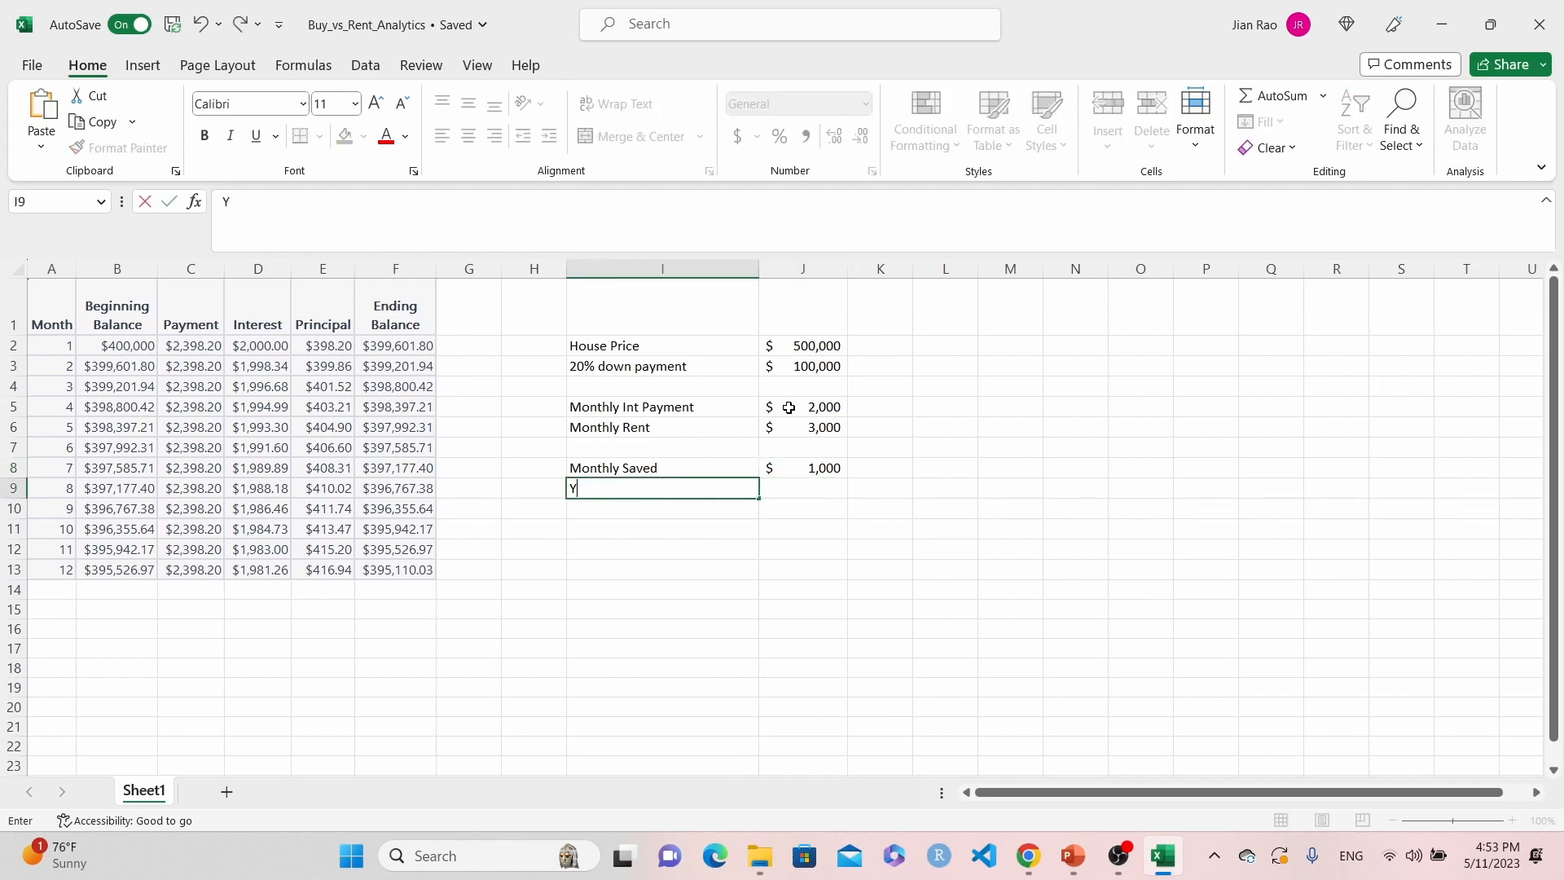
{"action": "type", "text": "early Money Saved"}
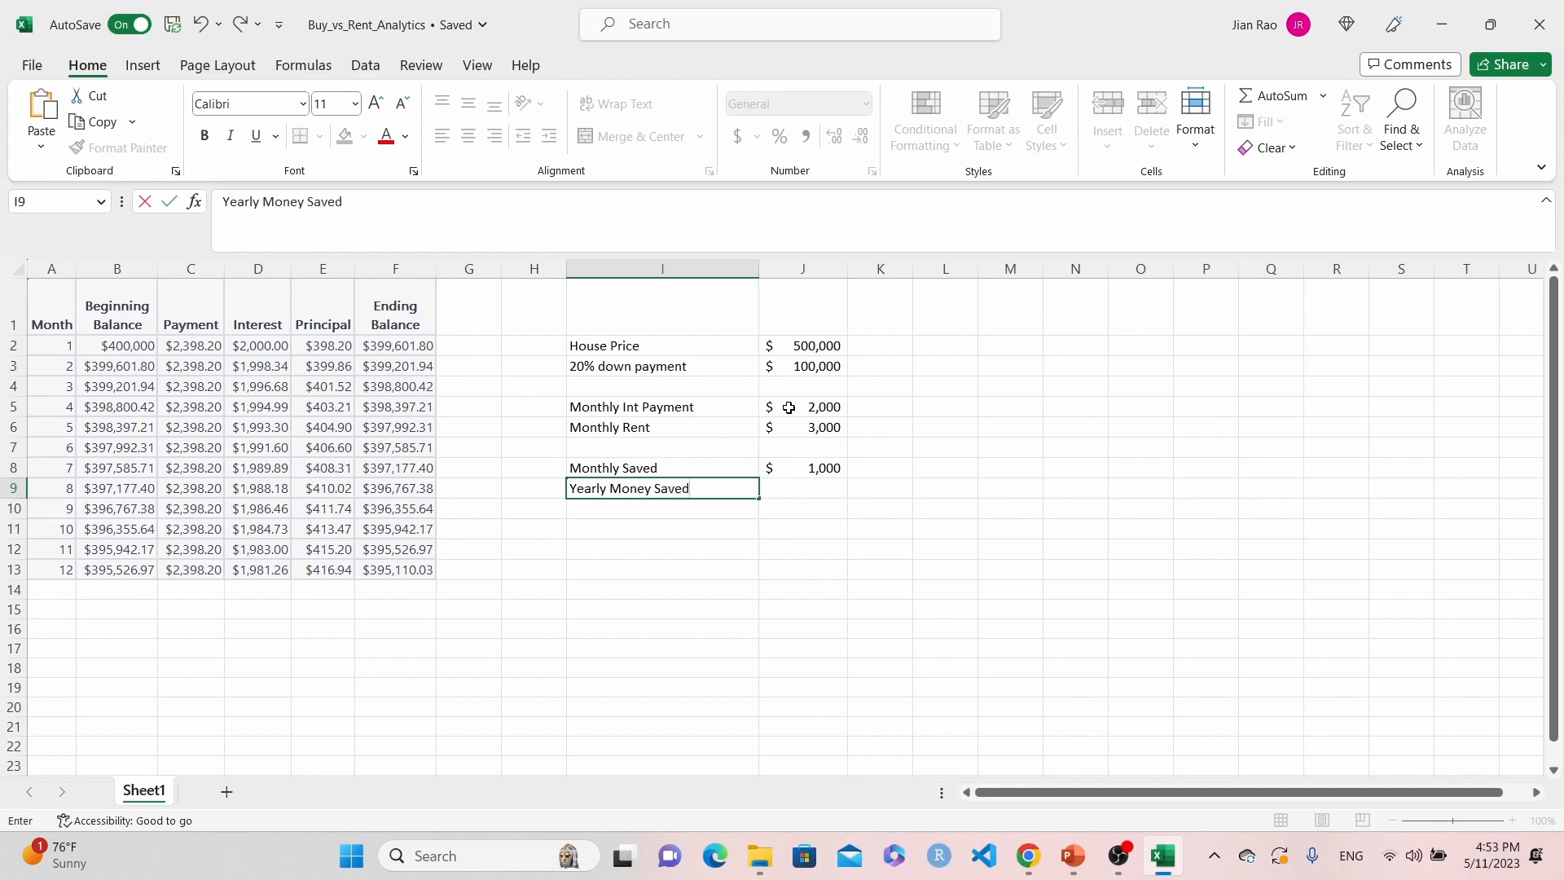
- Calculate the yearly money saved in J9 as the monthly savings in J8 multiplied by 12
{"action": "key", "text": "Tab"}
{"action": "type", "text": "="}
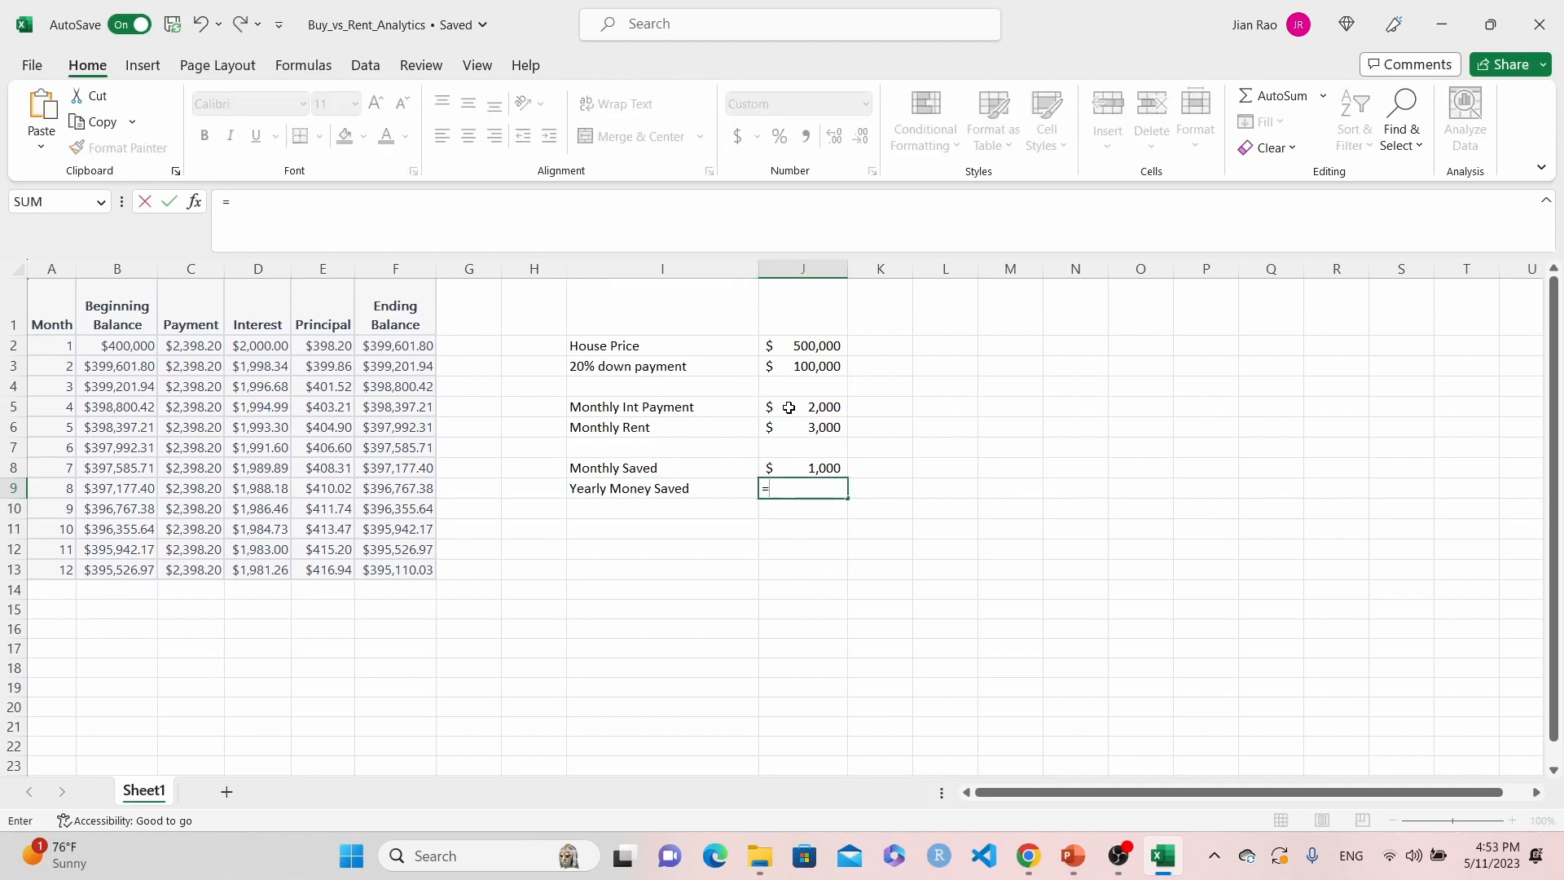
{"action": "left_click", "coordinate": [788, 468]}
{"action": "type", "text": "*"}
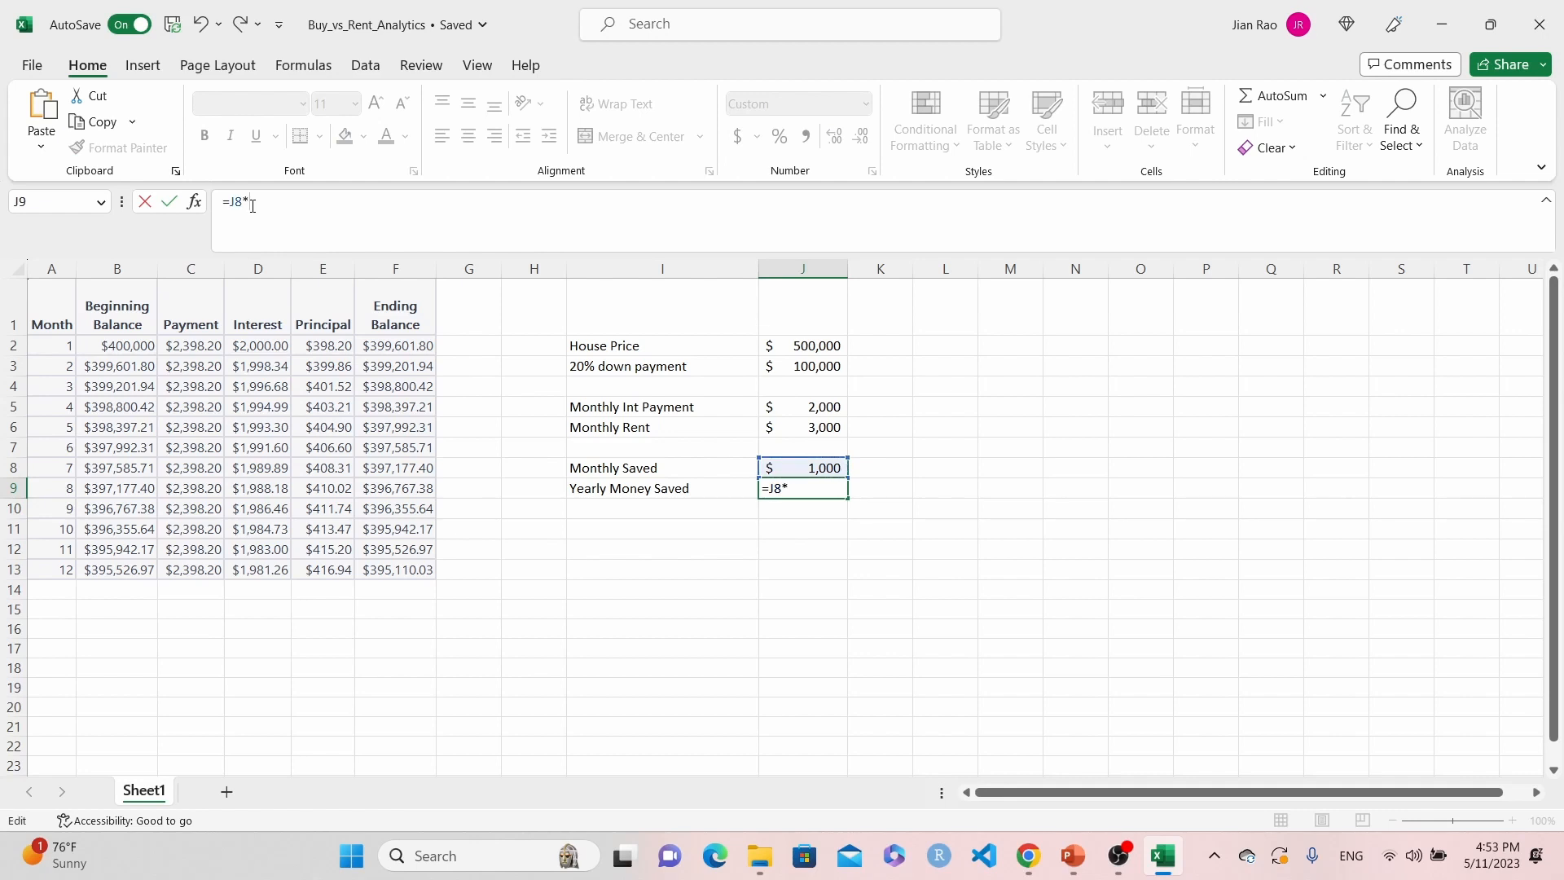
{"action": "type", "text": "12"}
{"action": "key", "text": "Return"}
- Reword the label in I8 to "Monthly Money Saved"
{"action": "key", "text": "Up"}
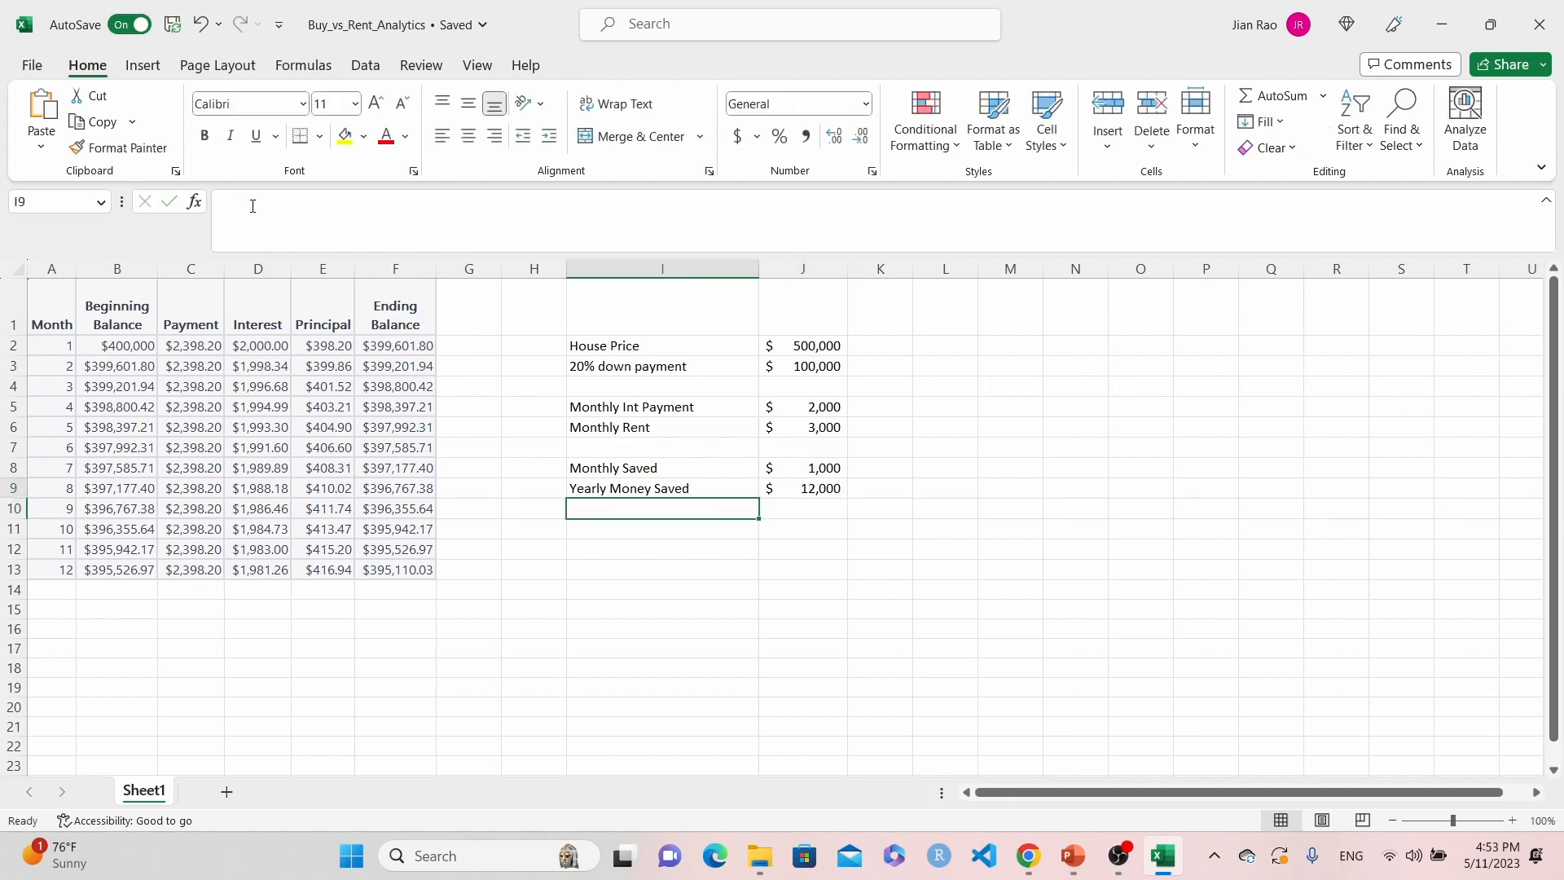
{"action": "key", "text": "Left"}
{"action": "key", "text": "Up"}
{"action": "key", "text": "Right"}
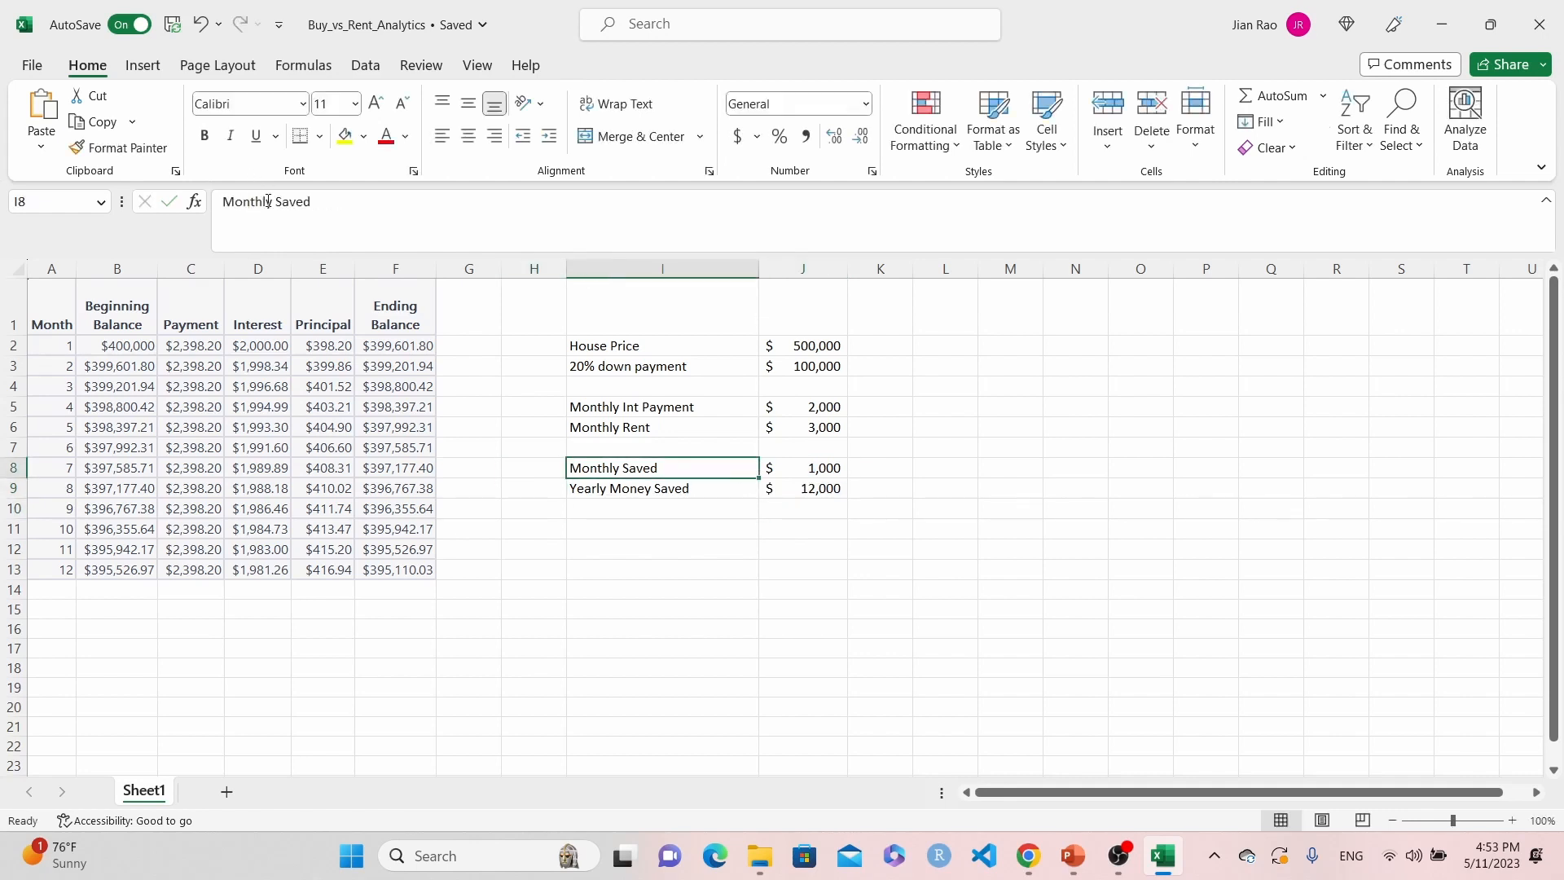
{"action": "left_click", "coordinate": [269, 201]}
{"action": "type", "text": "Mn"}
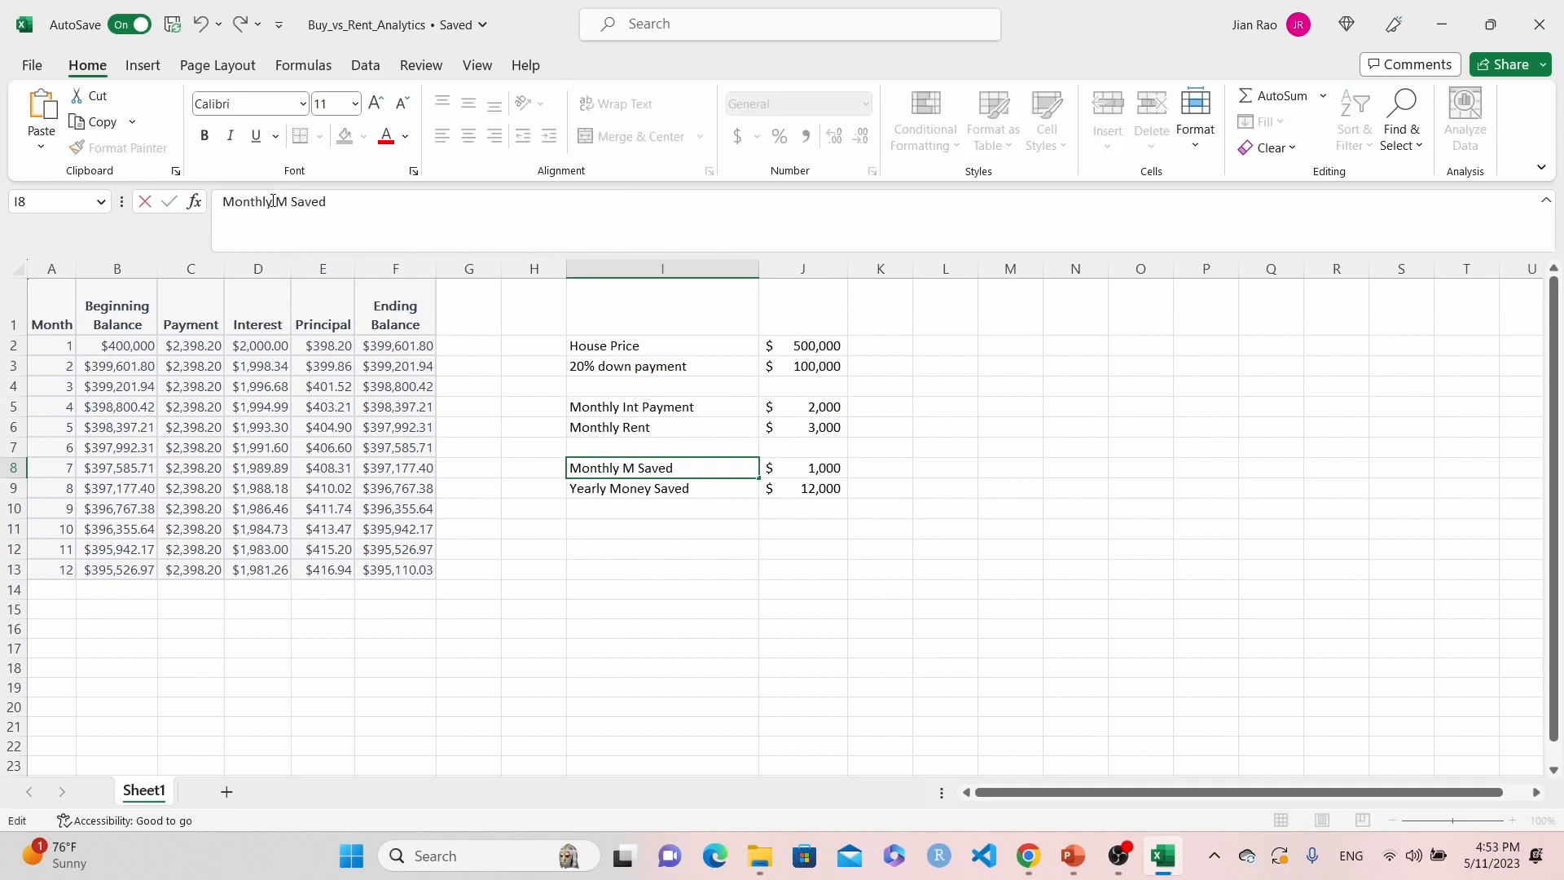
{"action": "key", "text": "BackSpace"}
{"action": "type", "text": "ond"}
{"action": "type", "text": "y"}
{"action": "key", "text": "Return"}
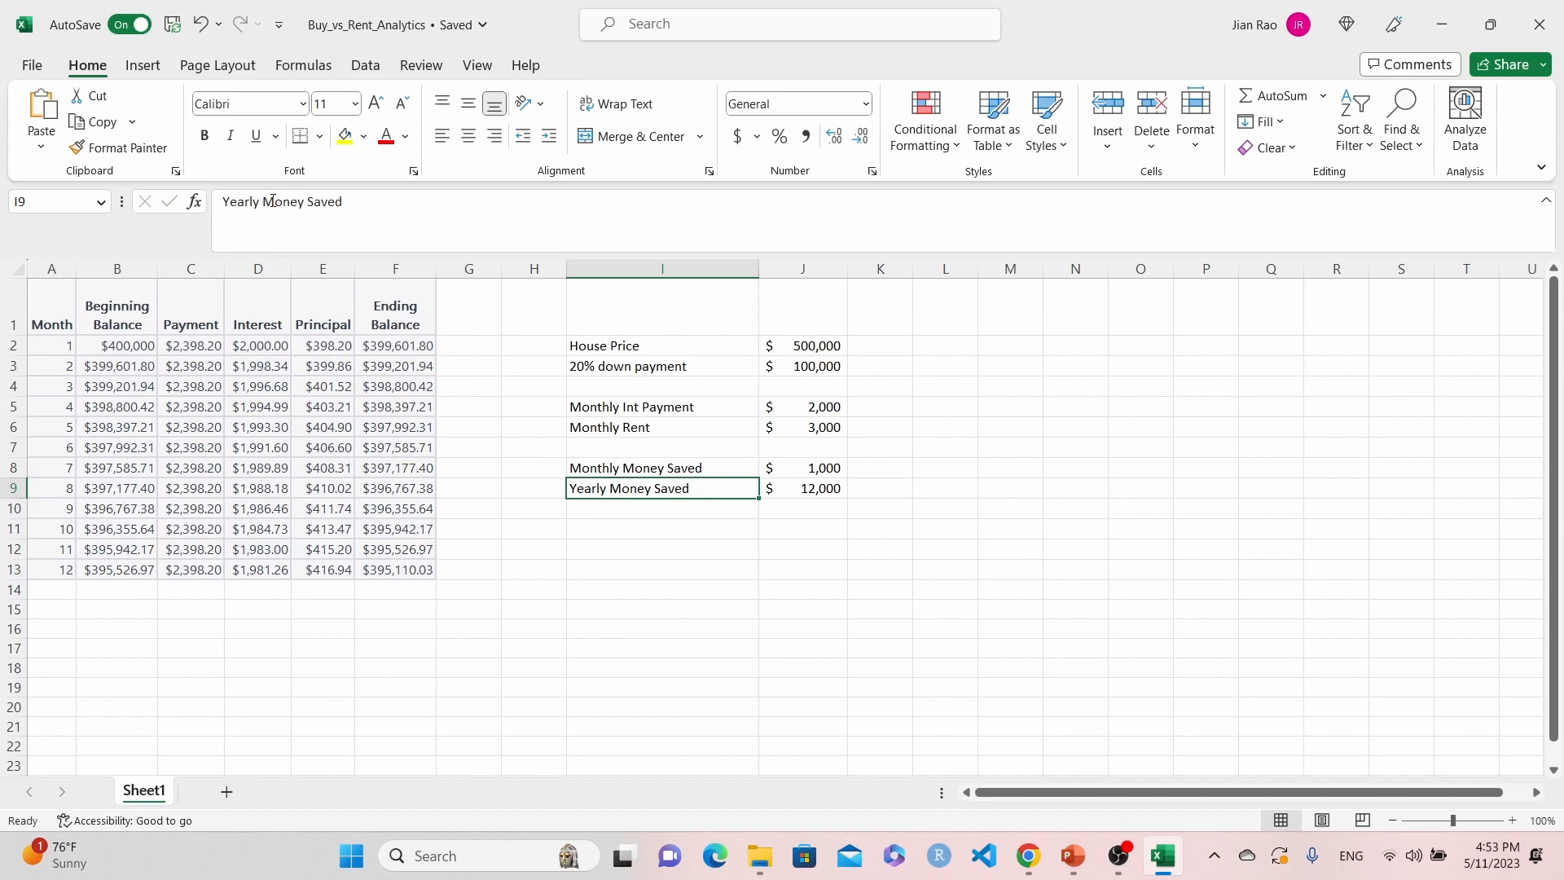
- Review the cell contents behind the interest payment, rent, and monthly and yearly savings in J5 through J9
{"action": "key", "text": "Down"}
{"action": "key", "text": "Down"}
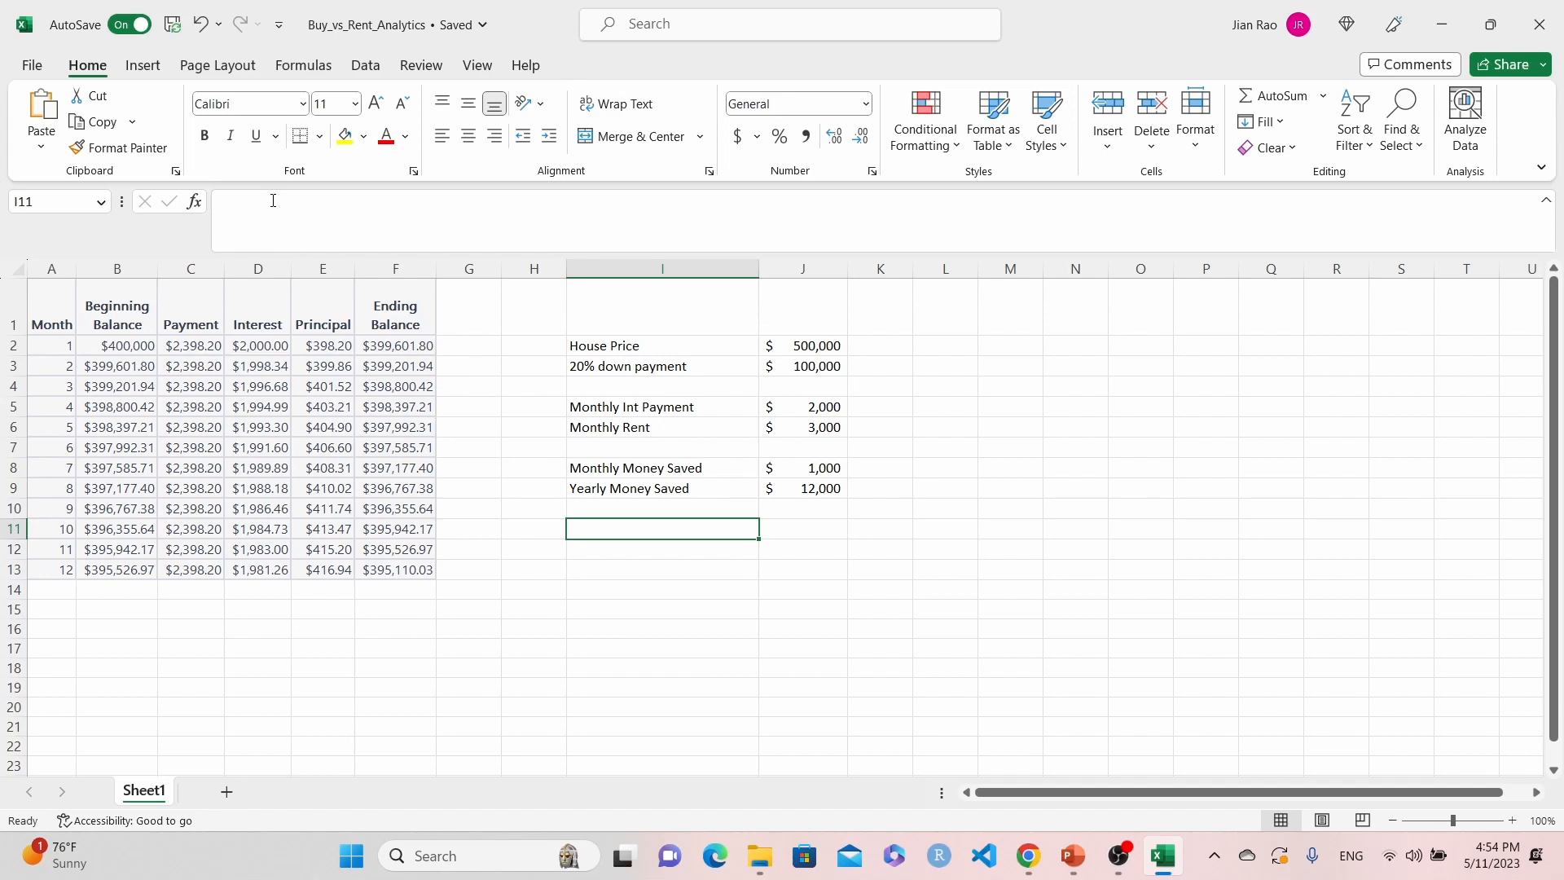
{"action": "key", "text": "Up"}
{"action": "key", "text": "Up"}
{"action": "key", "text": "Up"}
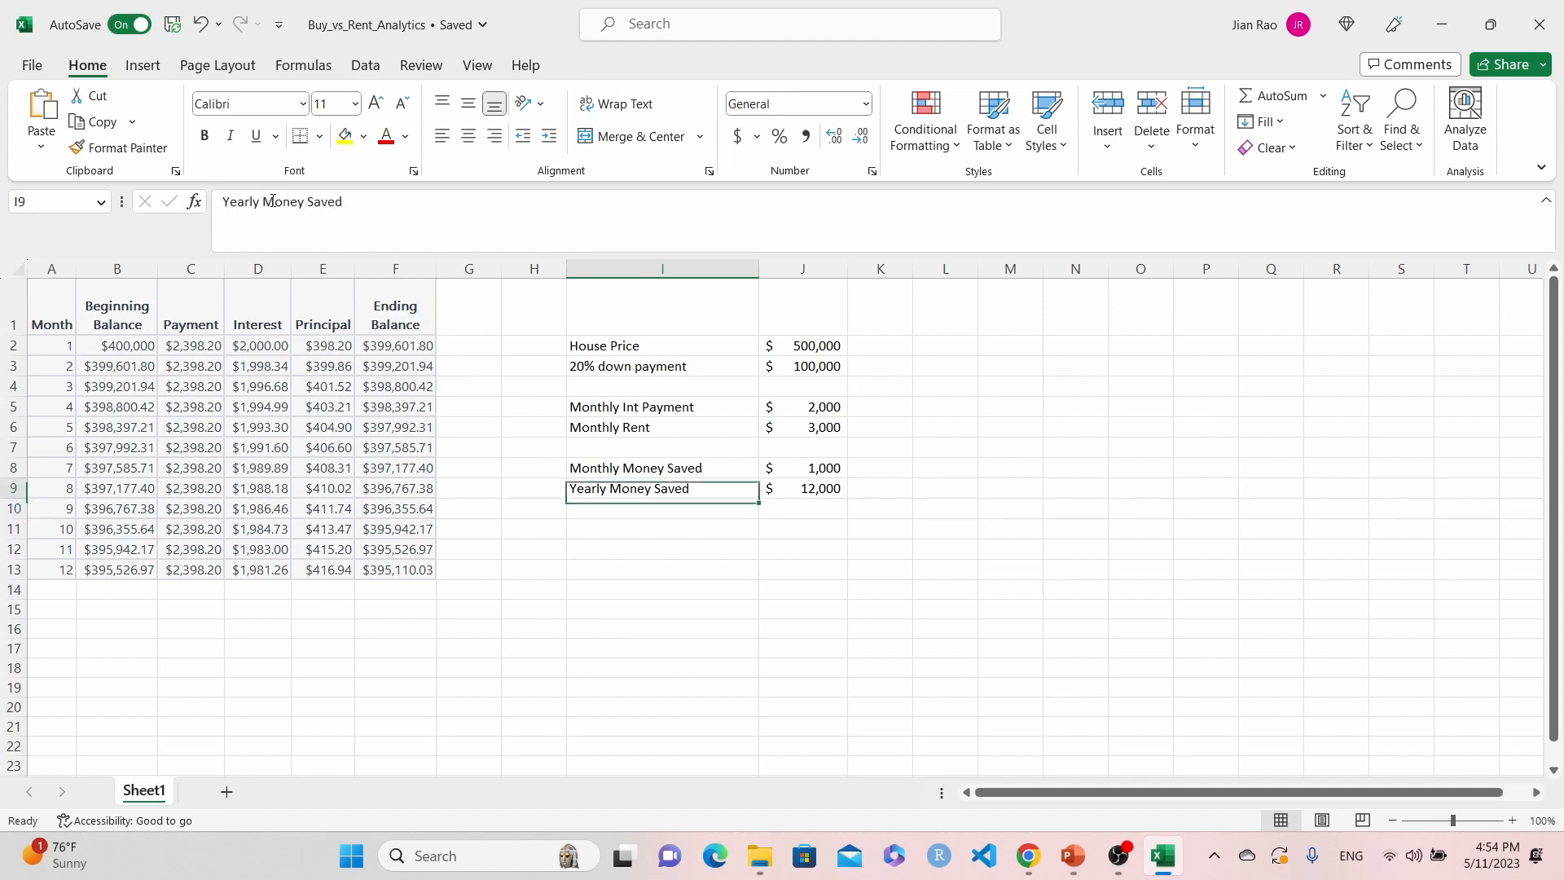
{"action": "key", "text": "Right"}
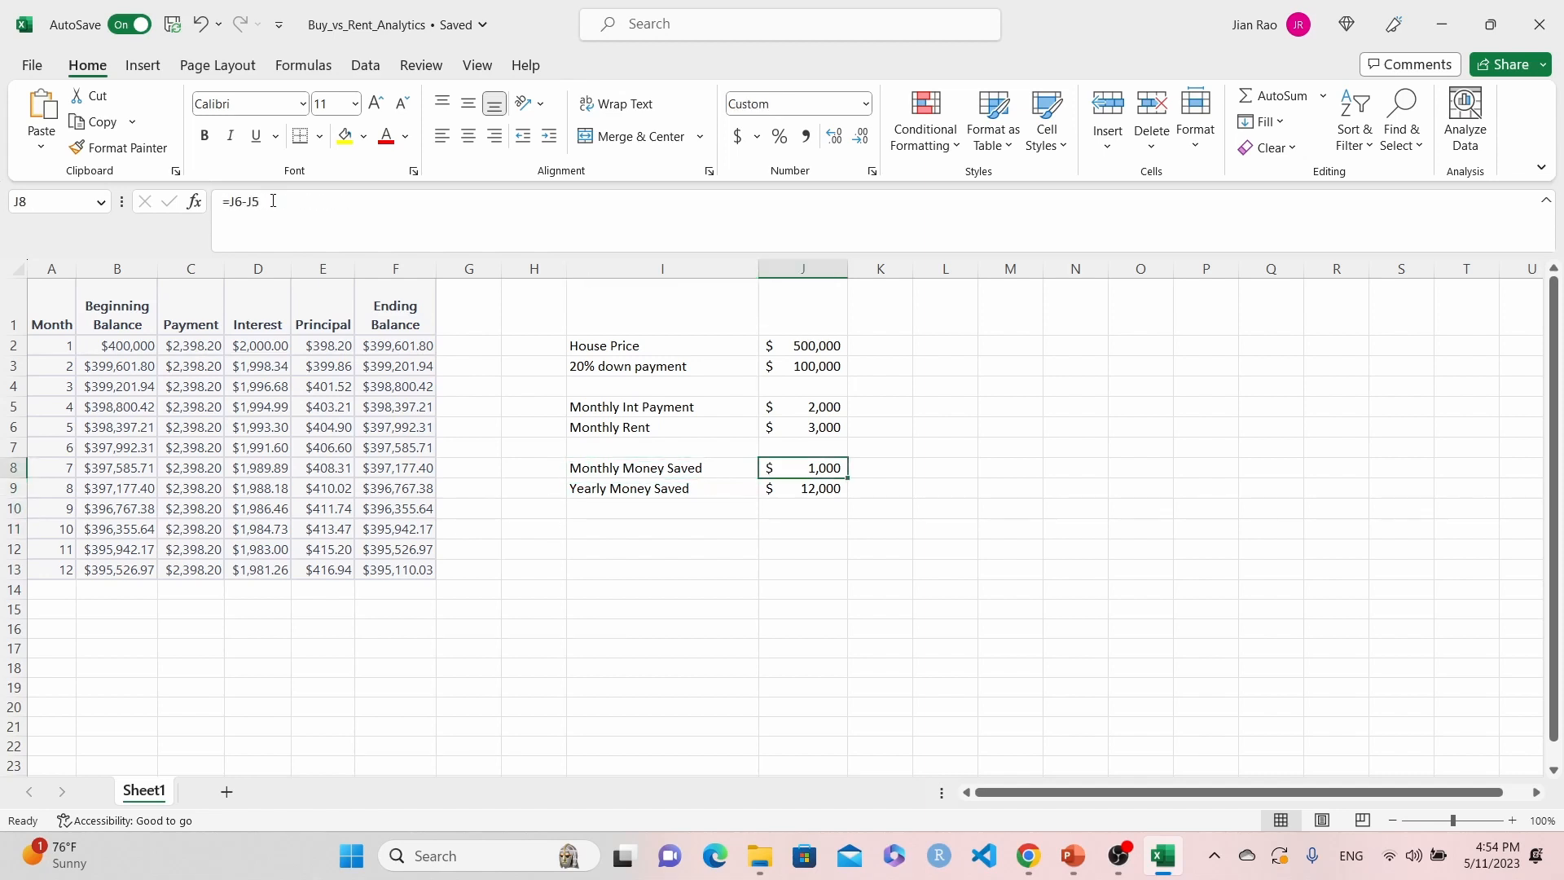
{"action": "key", "text": "Up"}
{"action": "key", "text": "Up"}
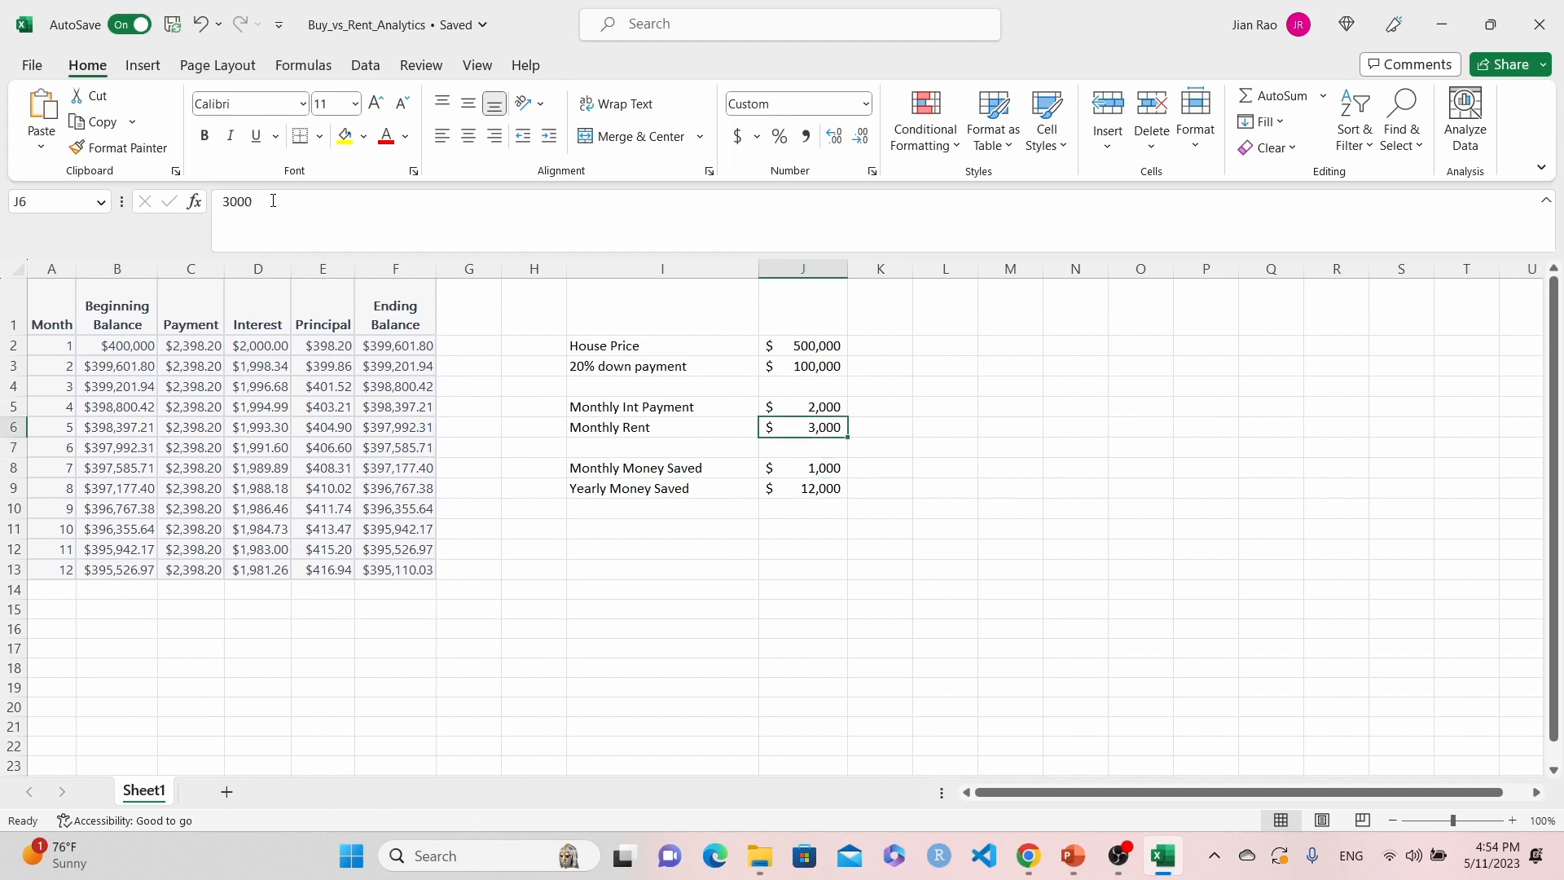
{"action": "key", "text": "Up"}
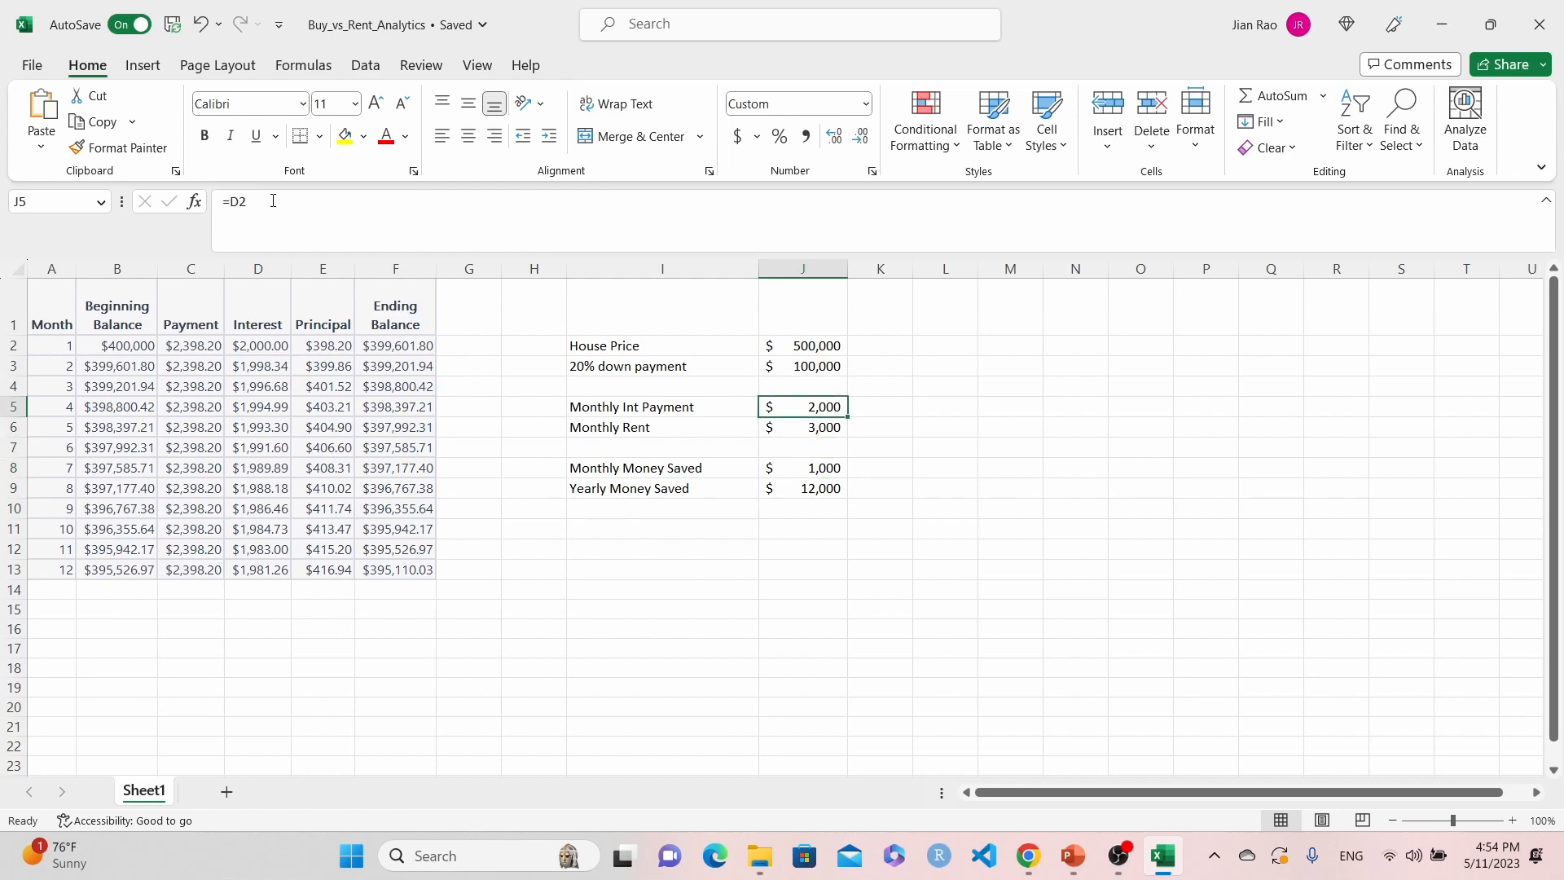
{"action": "key", "text": "Down"}
{"action": "key", "text": "Down"}
{"action": "key", "text": "Down"}
{"action": "key", "text": "Down"}
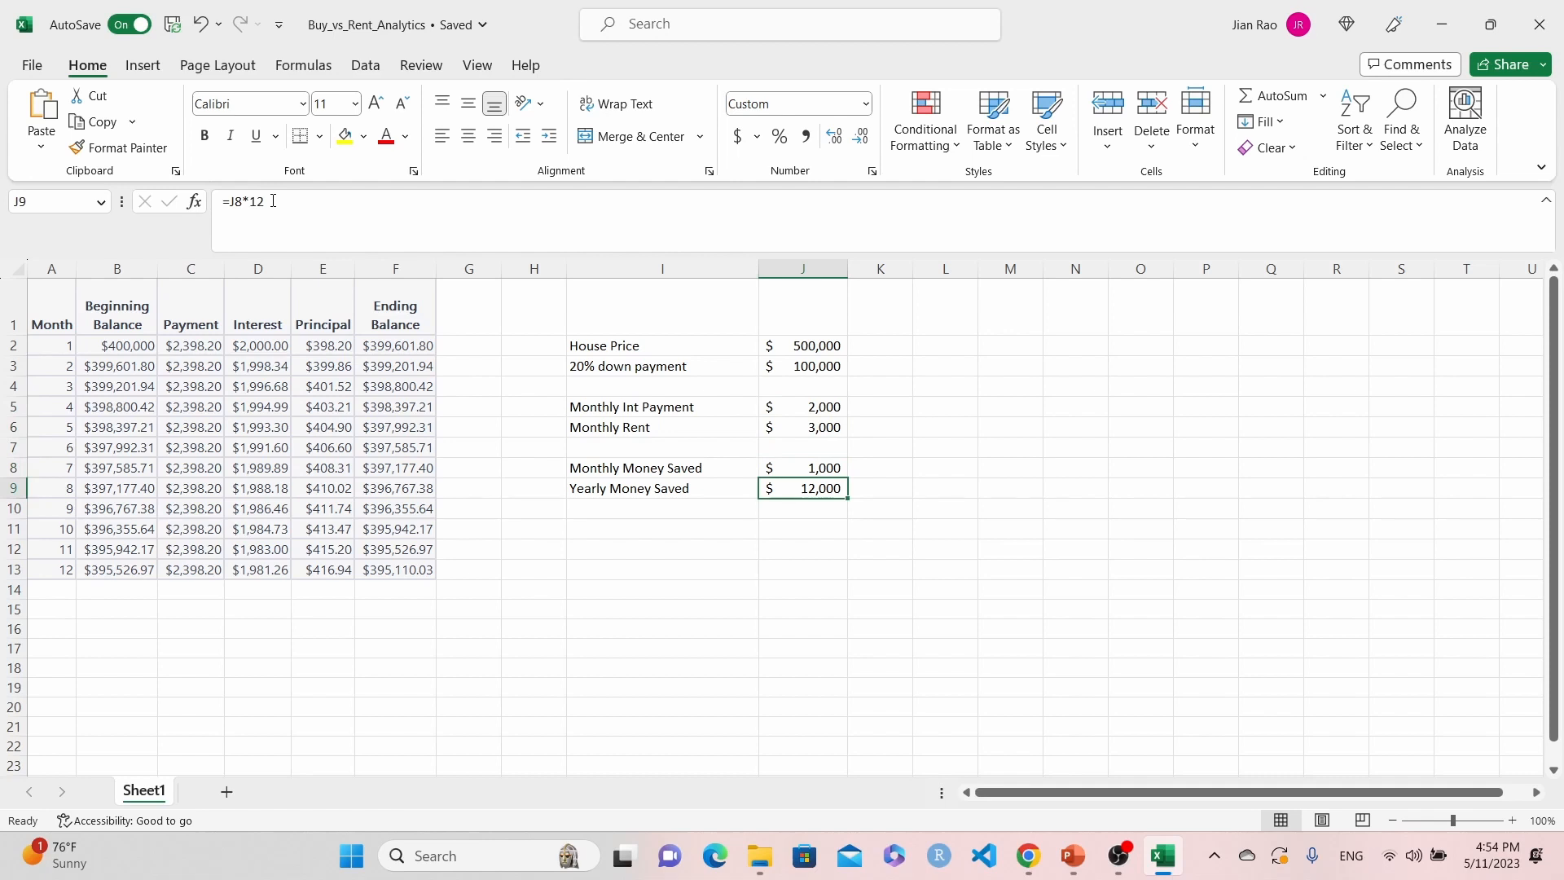
- Label cell I11 "Yearly Return of the Money Saved", leaving a blank row below the yearly savings
{"action": "key", "text": "Down"}
{"action": "key", "text": "Down"}
{"action": "key", "text": "Left"}
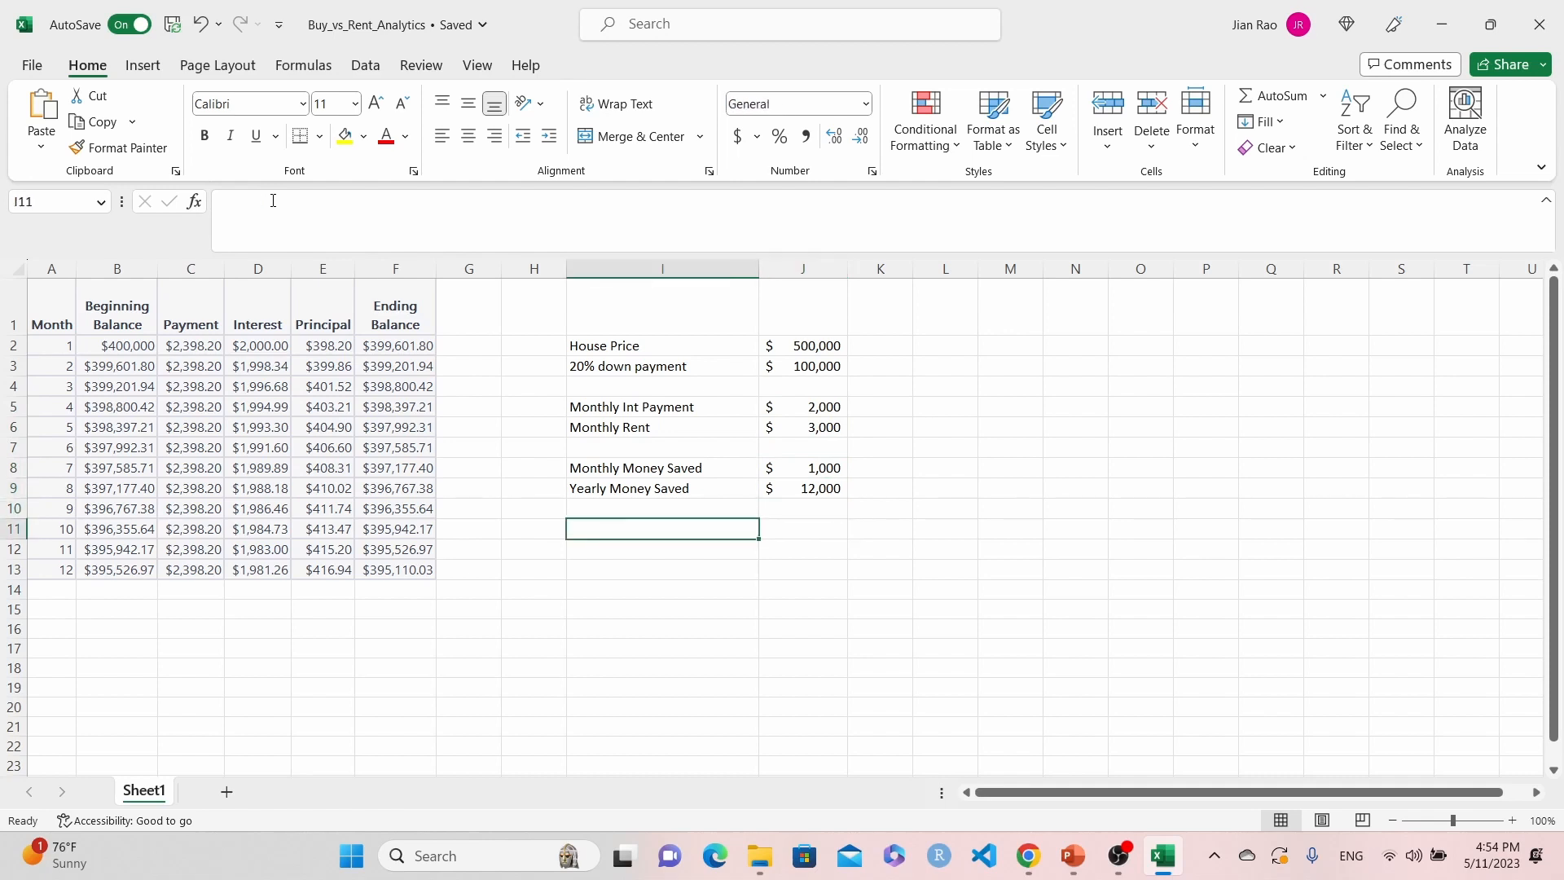
{"action": "type", "text": "Year"}
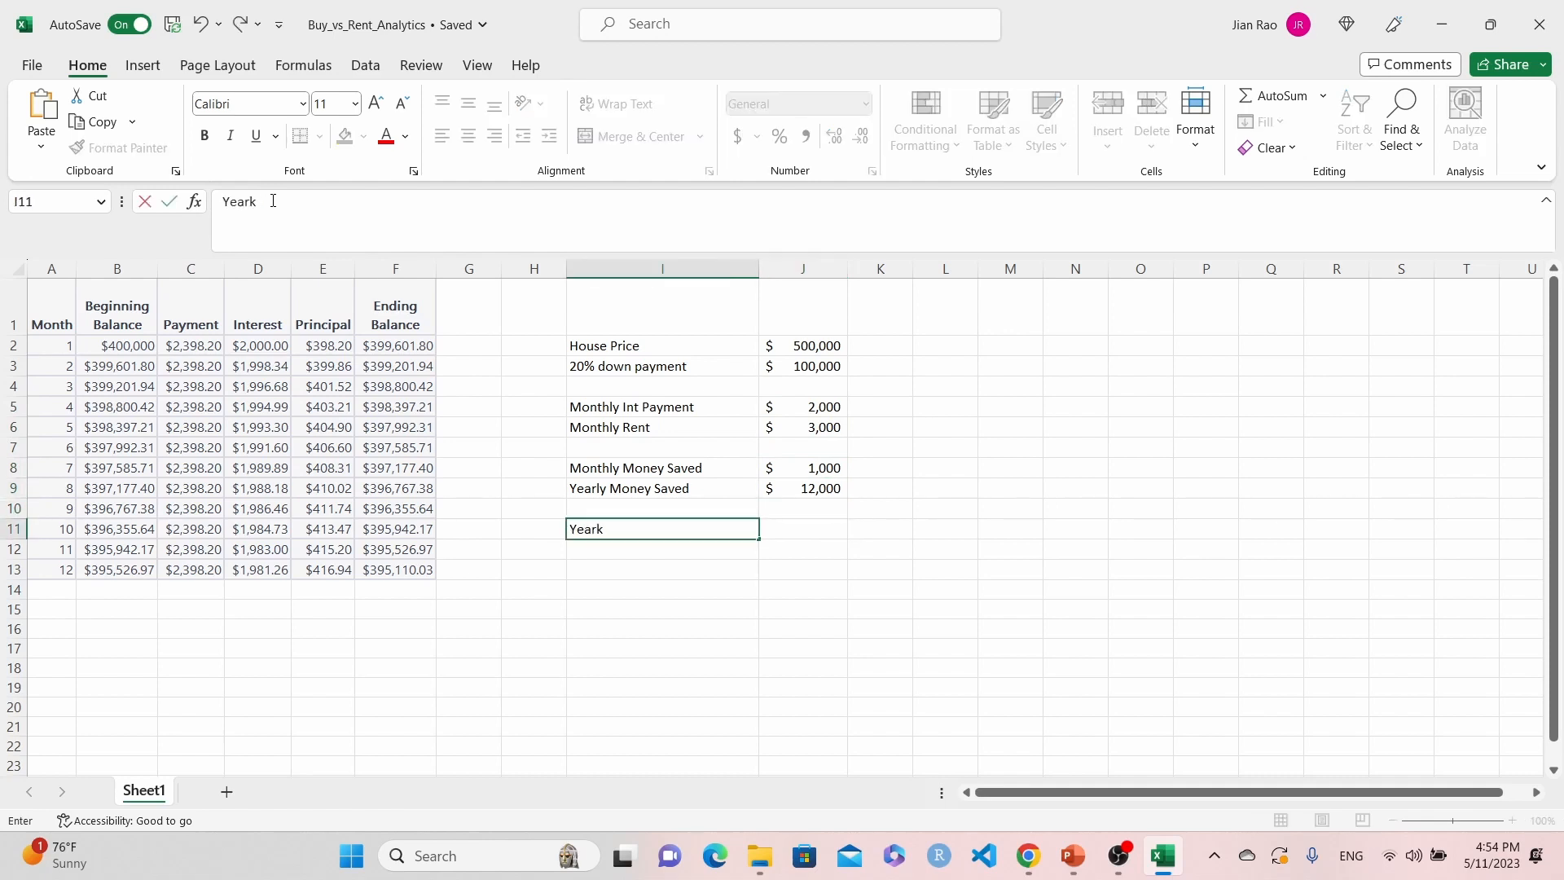
{"action": "type", "text": "ly Return of the"}
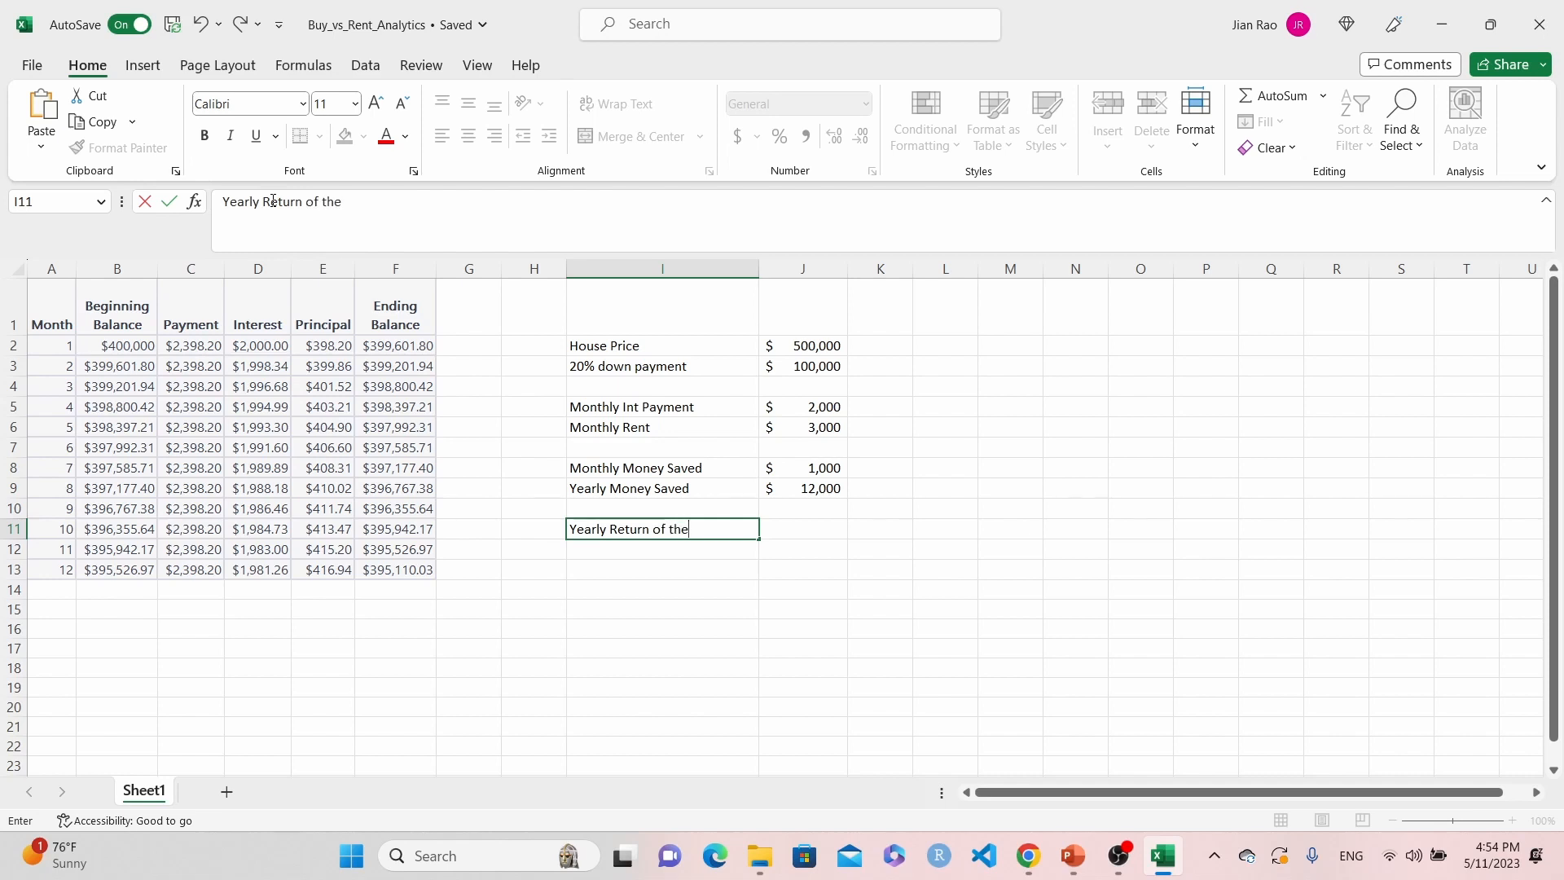
{"action": "type", "text": " Money Saved"}
{"action": "key", "text": "Tab"}
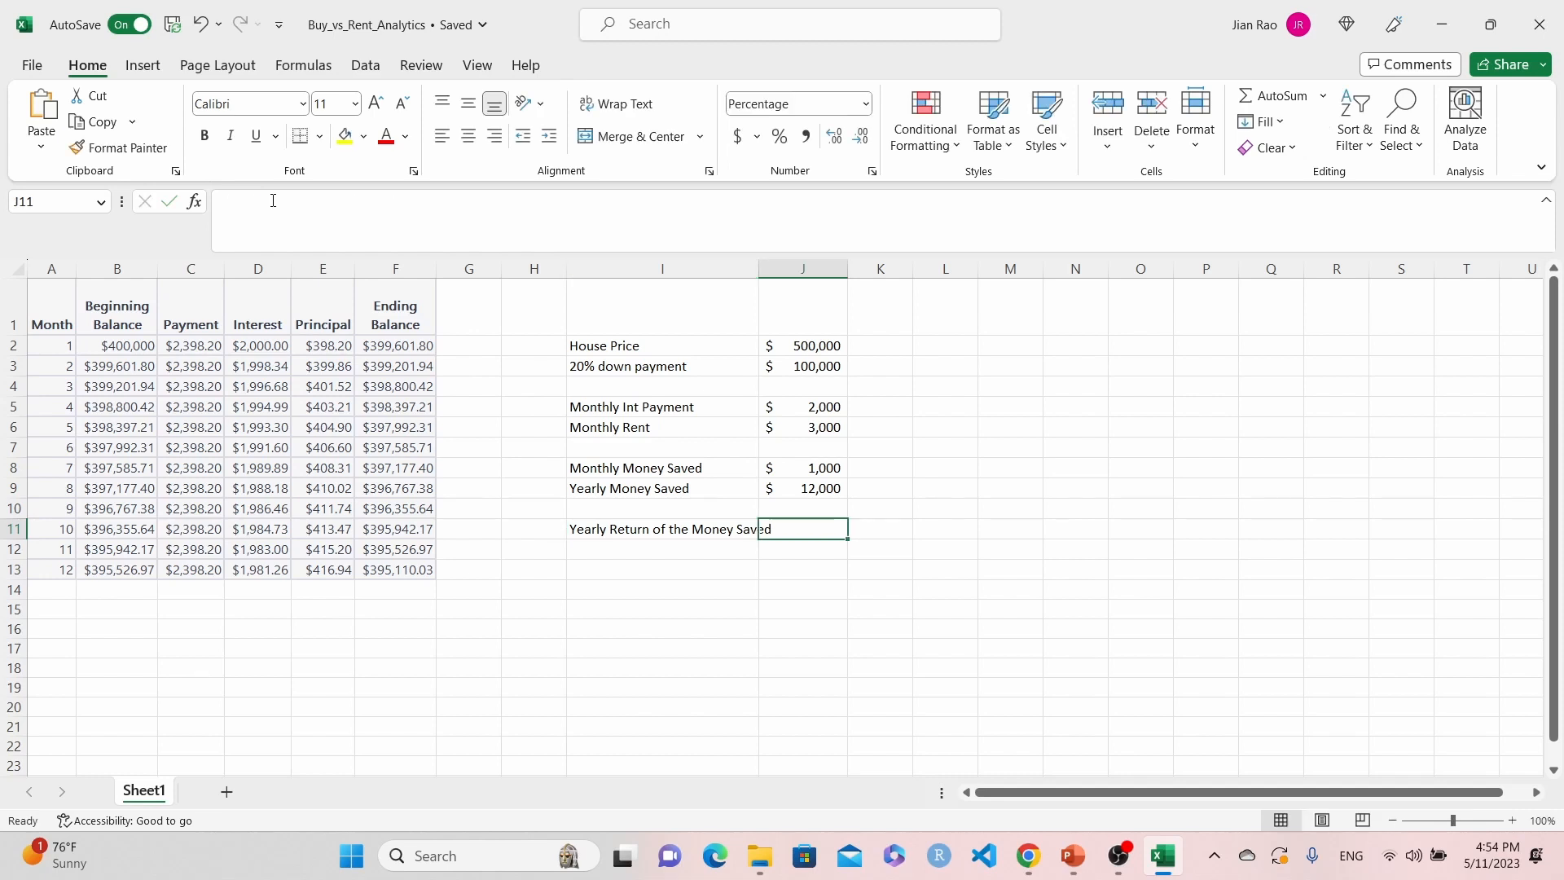
- Calculate the yearly return in J11 as J9 divided by the down payment in J3, and autofit column I to its labels
{"action": "type", "text": "="}
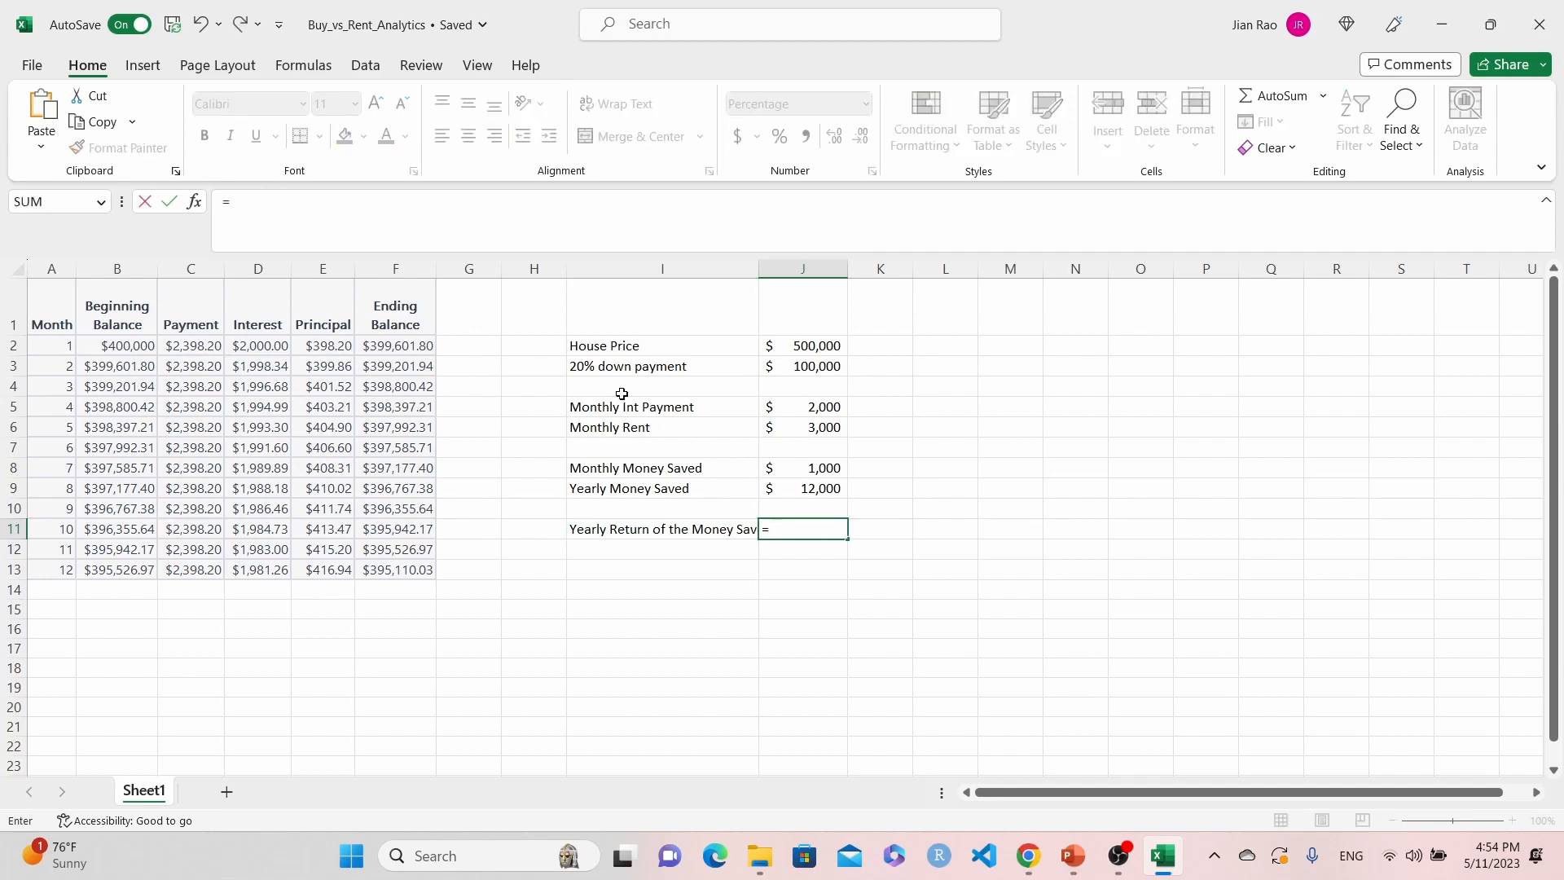
{"action": "left_click", "coordinate": [802, 490]}
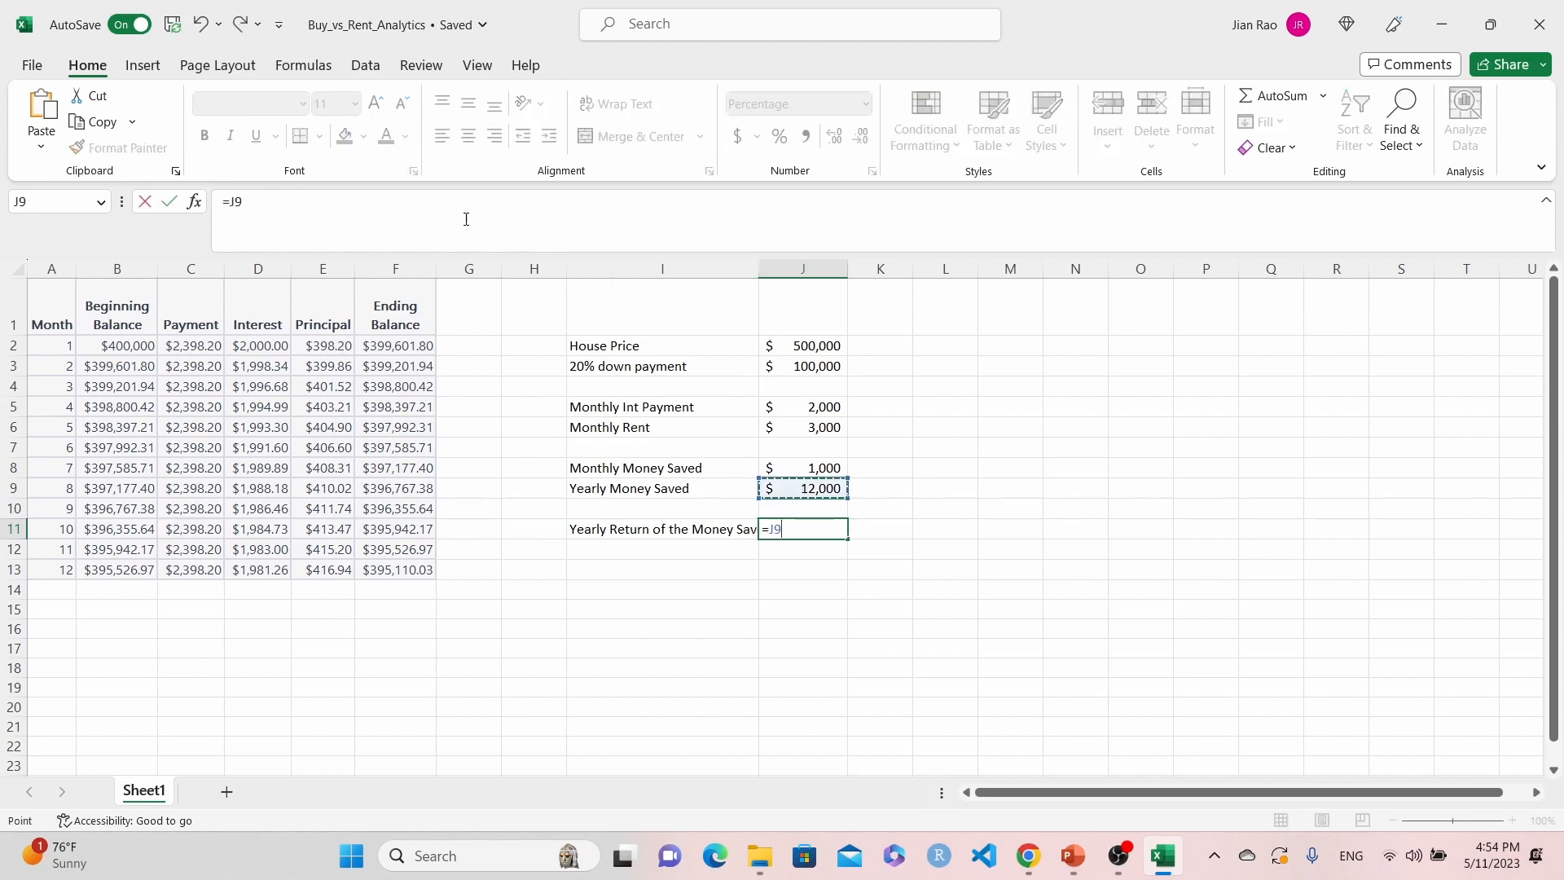
{"action": "left_click", "coordinate": [268, 200]}
{"action": "type", "text": "/"}
{"action": "left_click", "coordinate": [794, 369]}
{"action": "key", "text": "Return"}
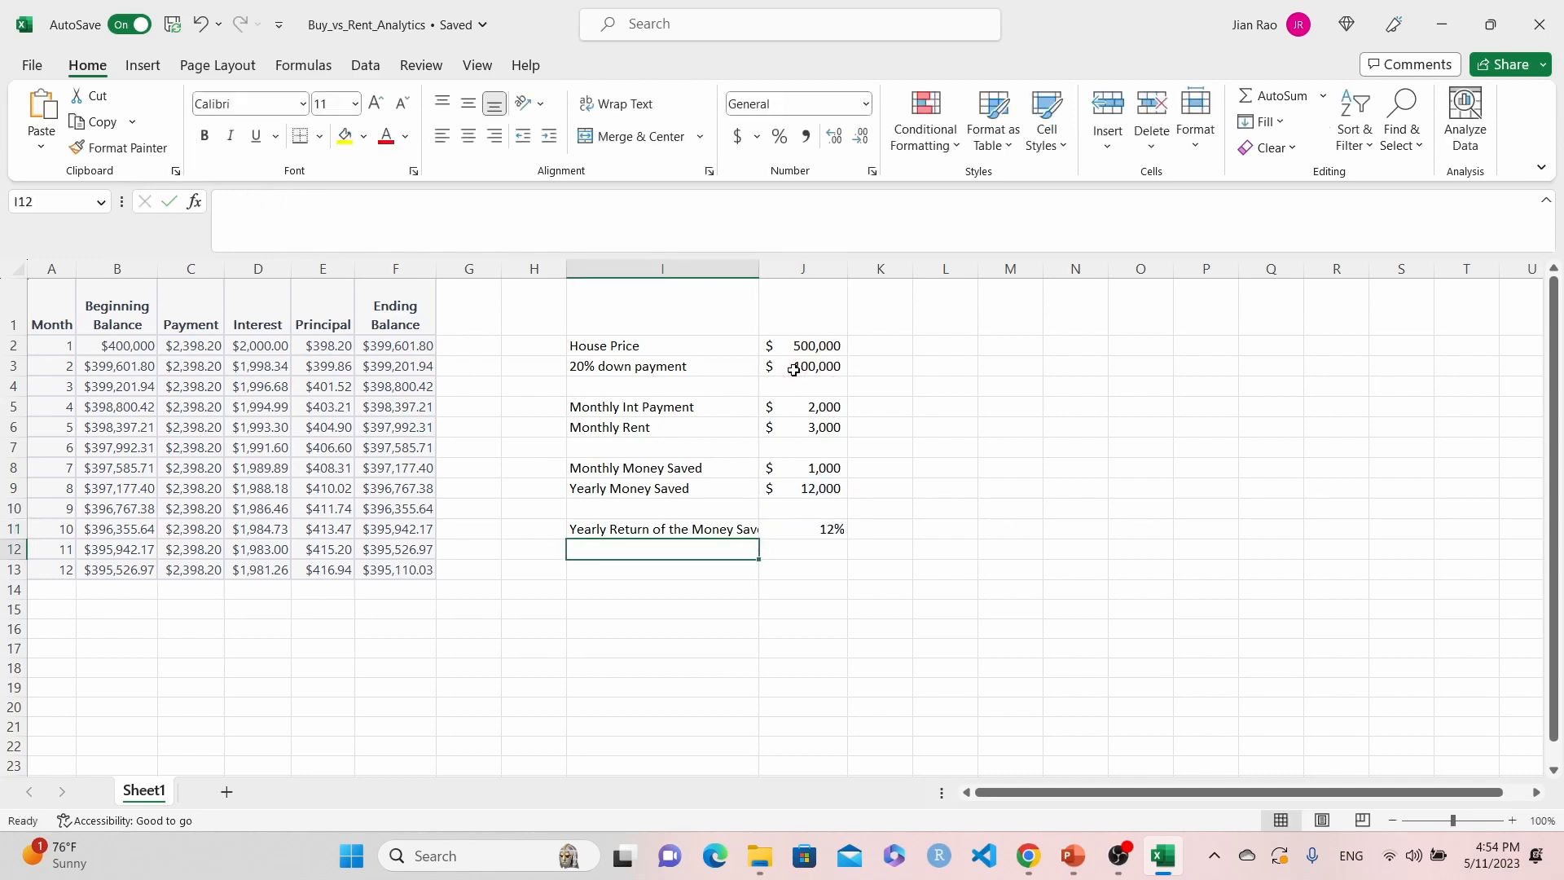
{"action": "double_click", "coordinate": [757, 270]}
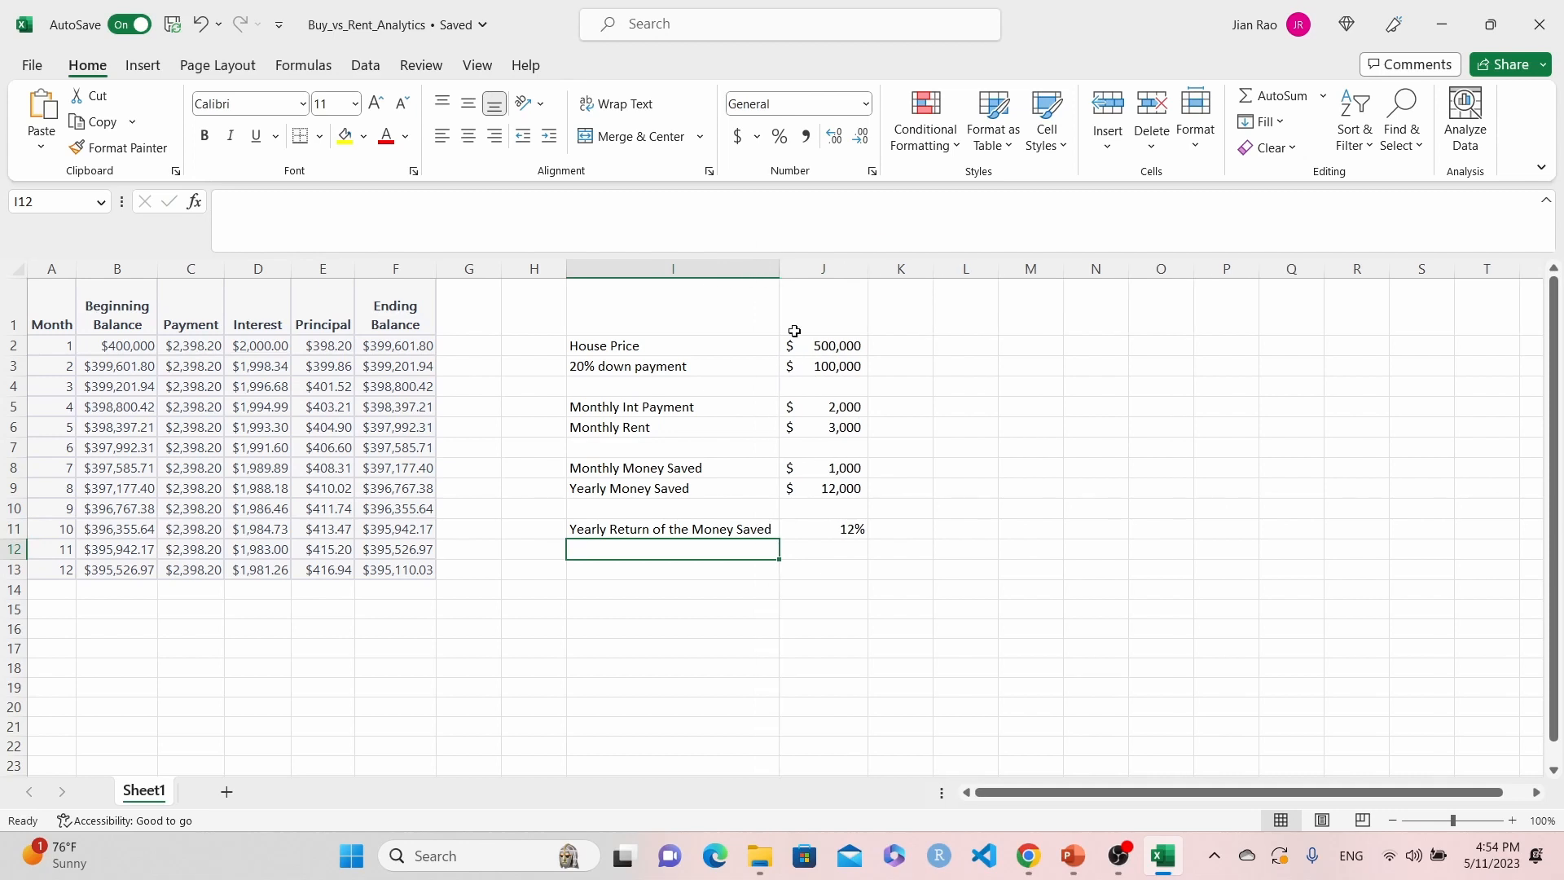
{"action": "left_click", "coordinate": [823, 365]}
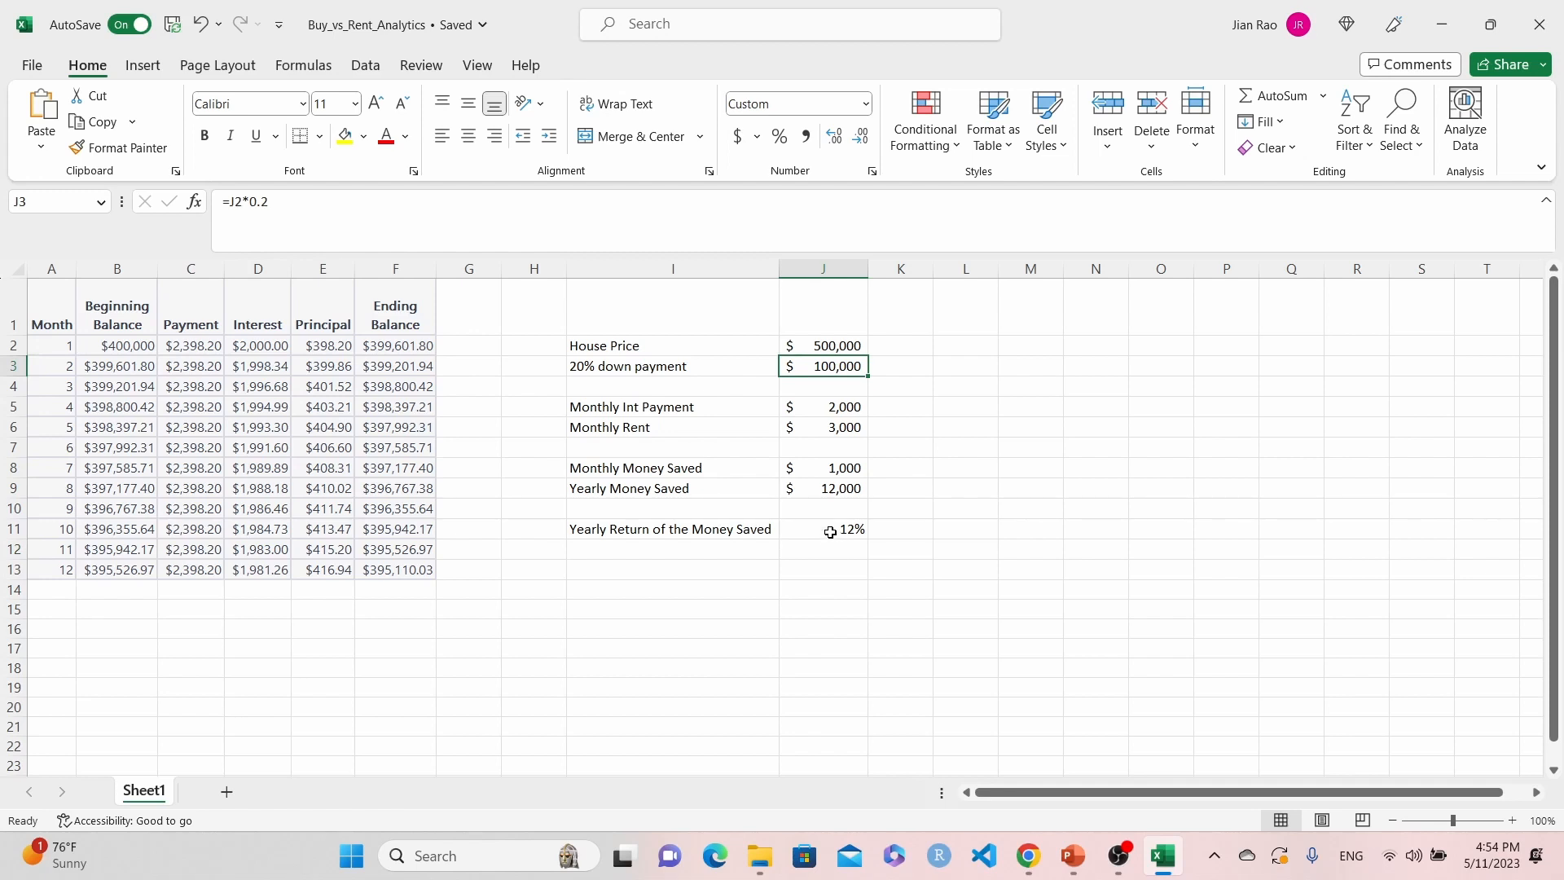
{"action": "left_click", "coordinate": [828, 469]}
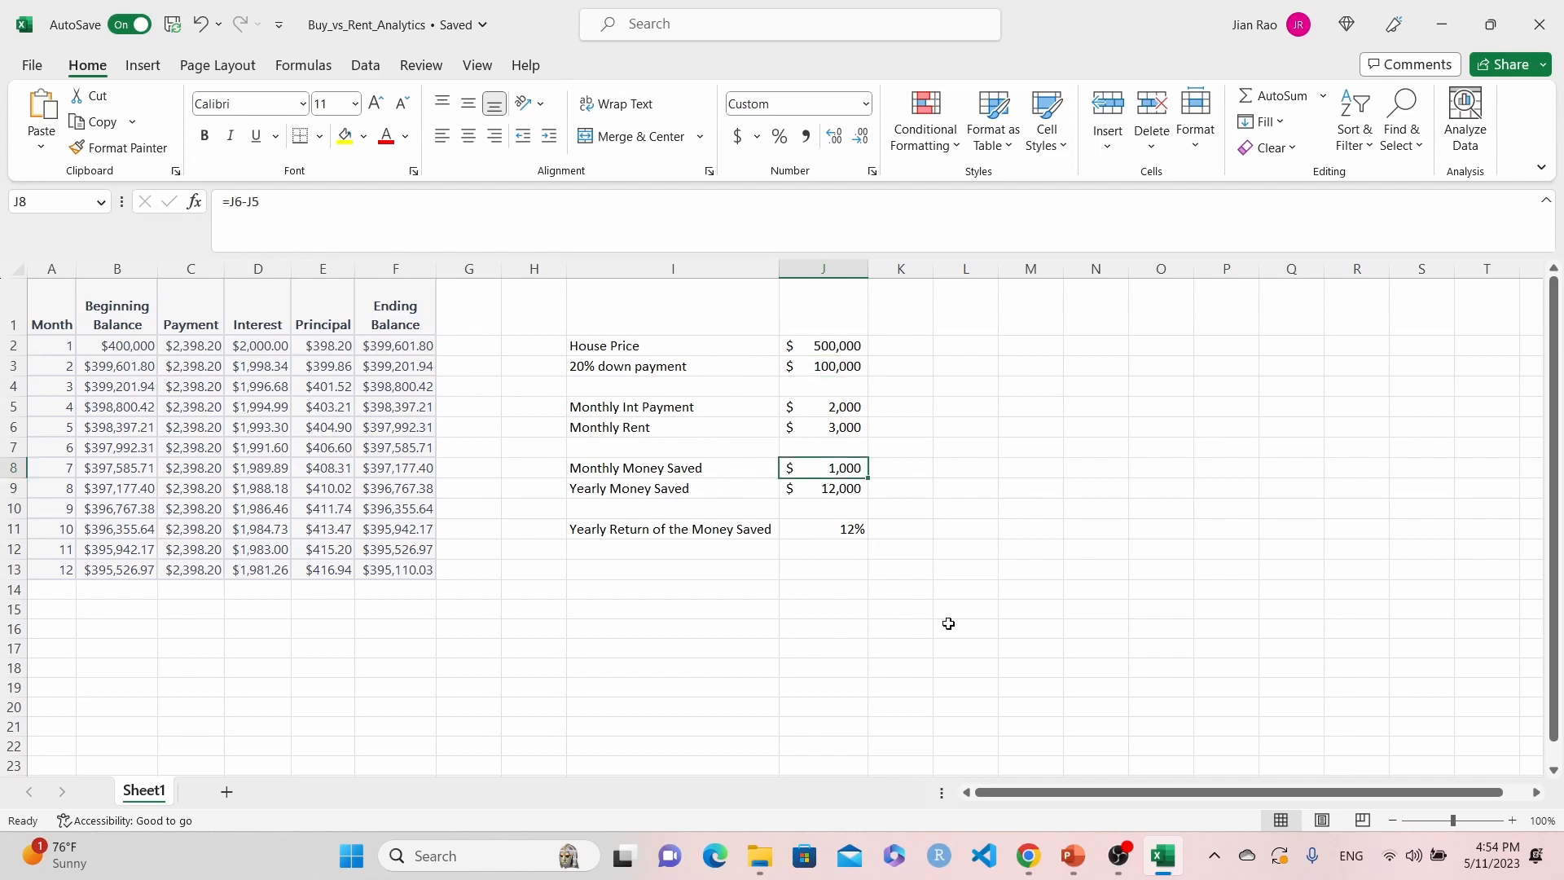
- Review the formulas behind the yearly return in J11 and the 20% down payment in J3
{"action": "left_click", "coordinate": [829, 531]}
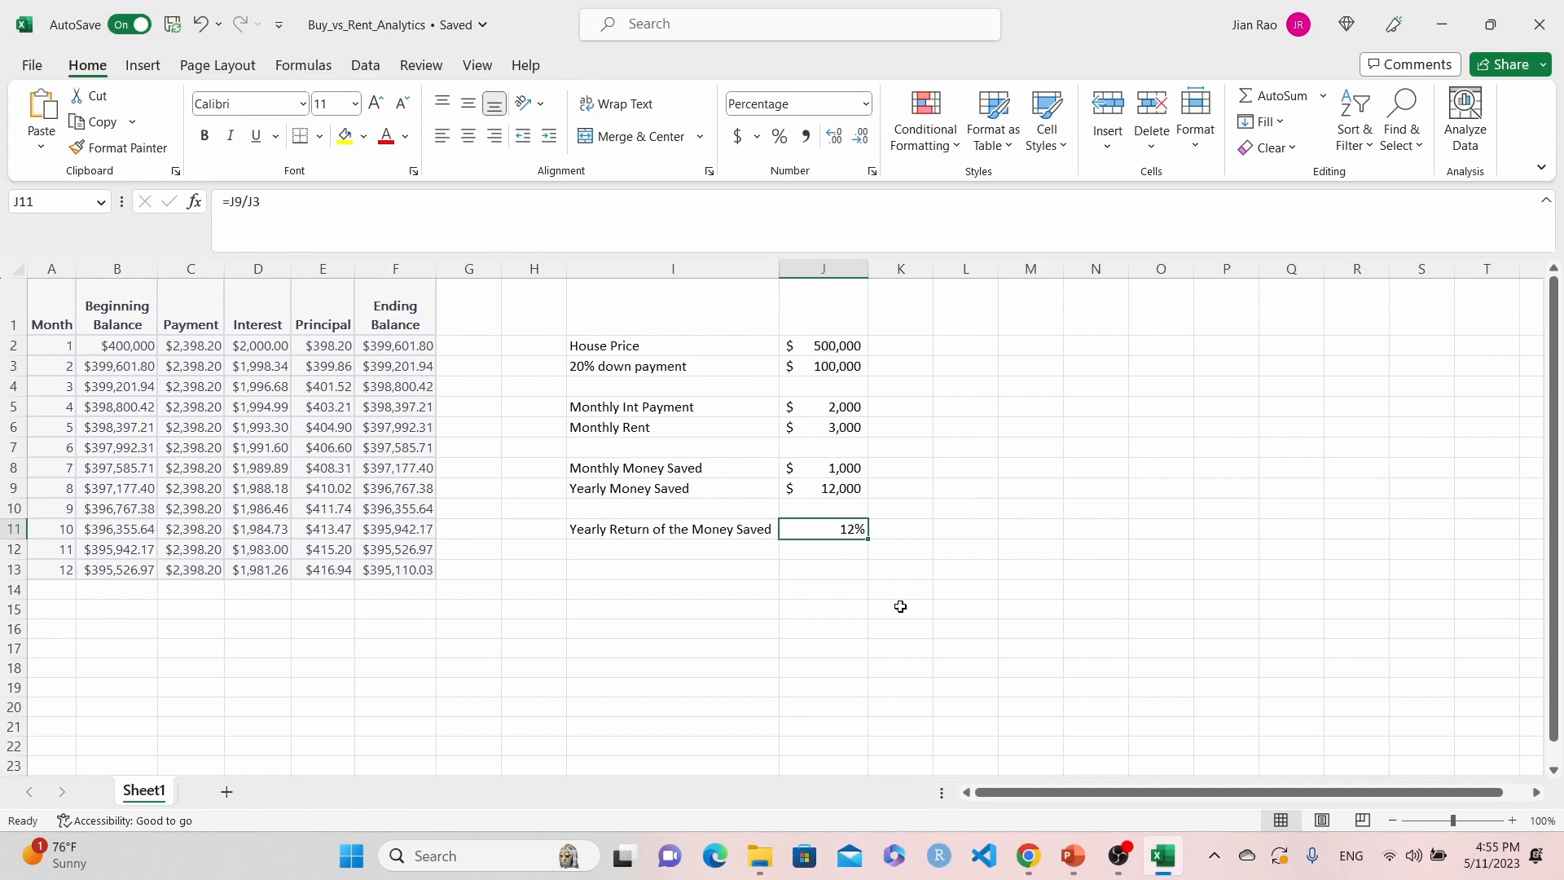
{"action": "left_click", "coordinate": [823, 364]}
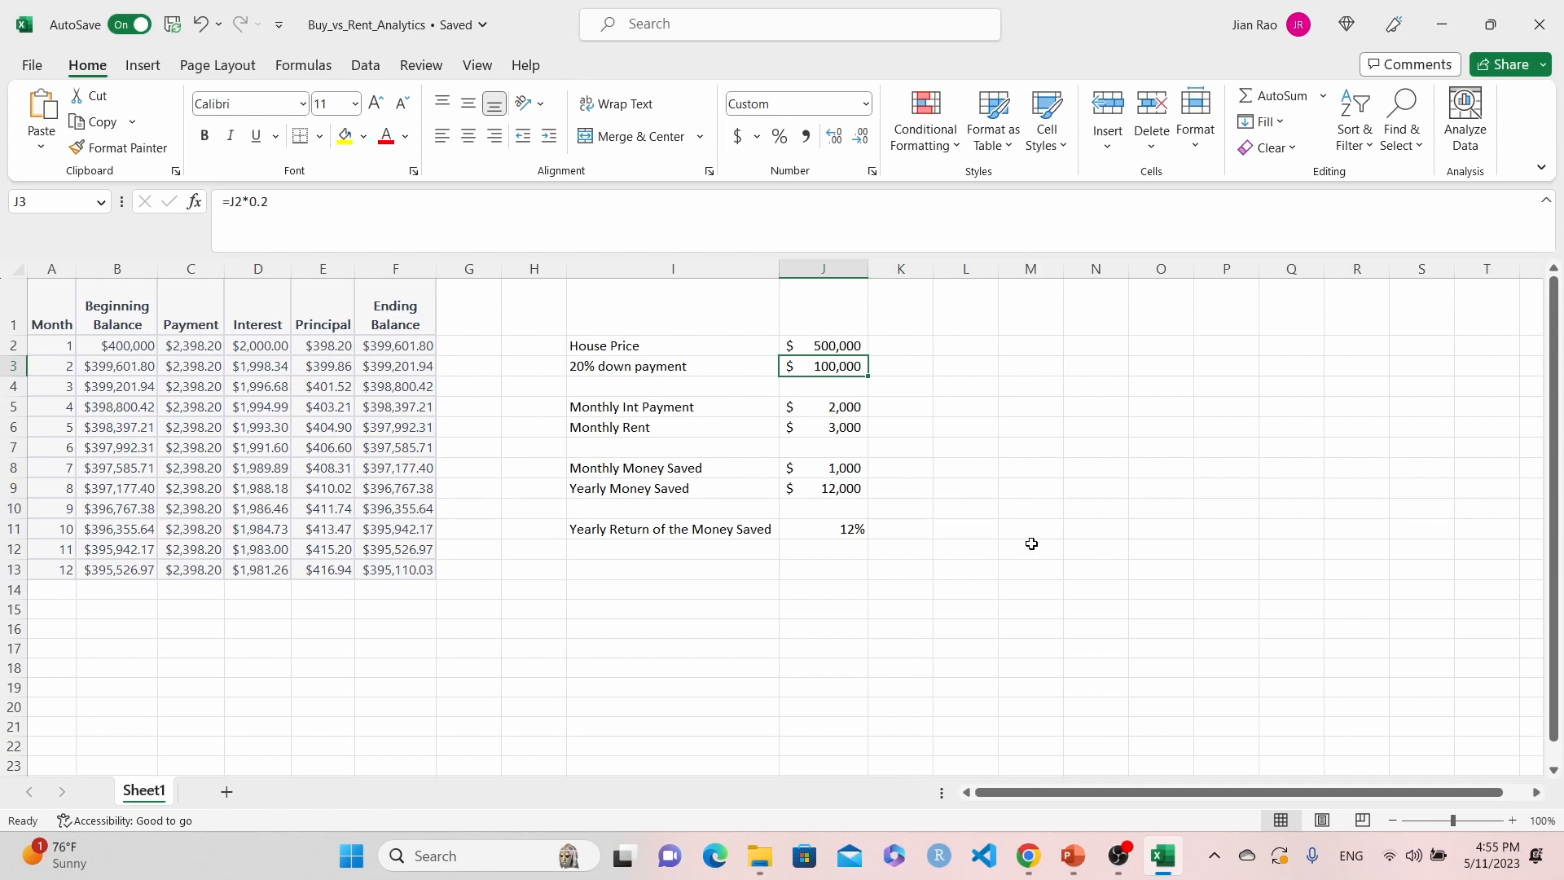
{"action": "left_click", "coordinate": [843, 529]}
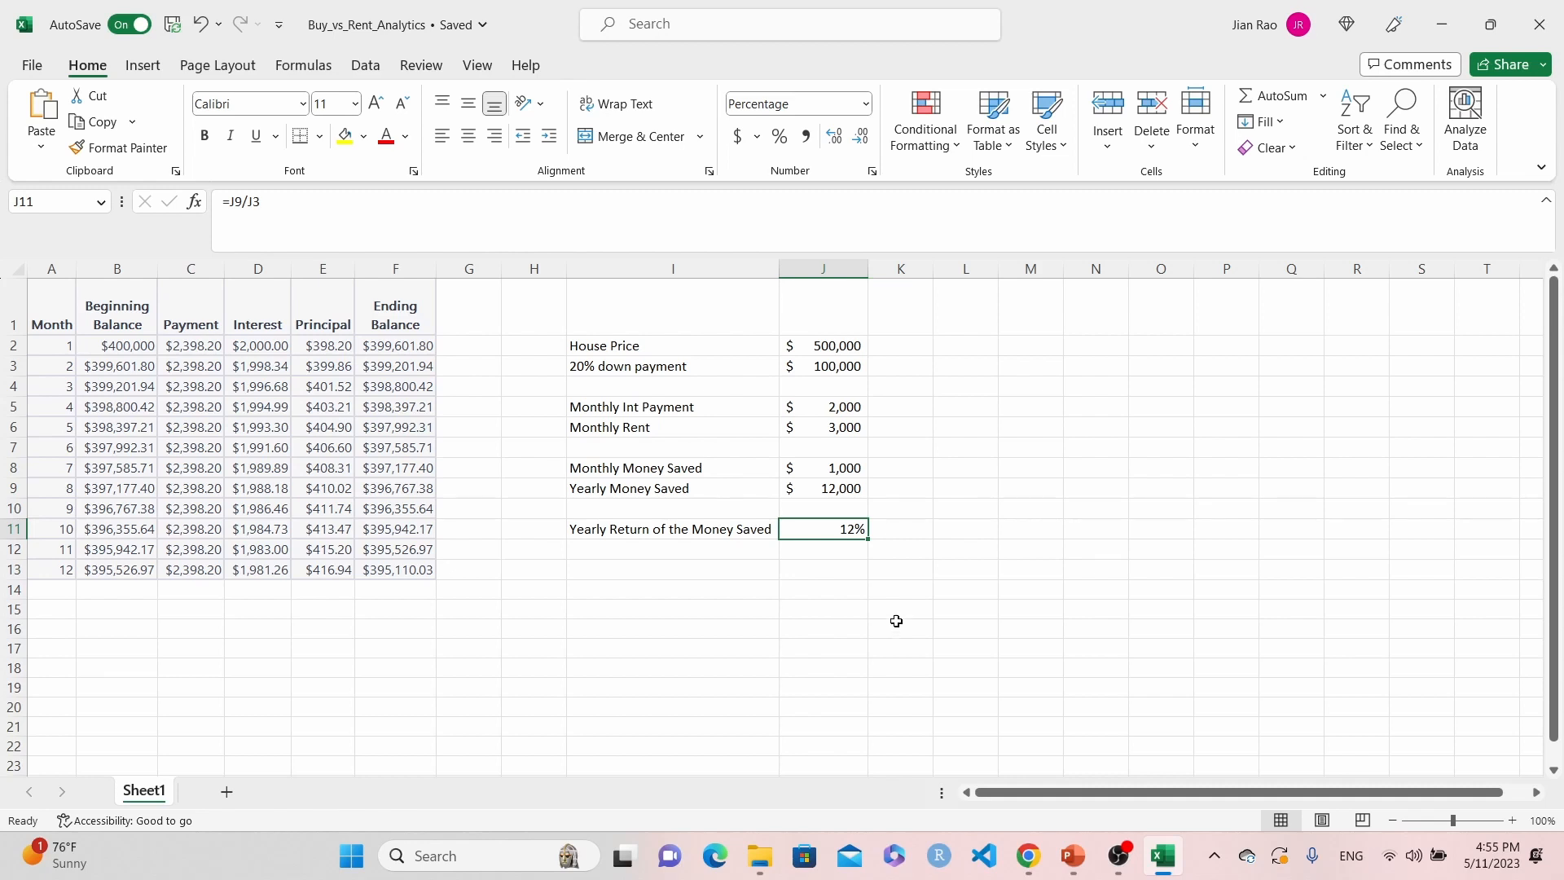
- Set the monthly rent in J6 to 1500 to test a lower-rent scenario
{"action": "left_click", "coordinate": [806, 425]}
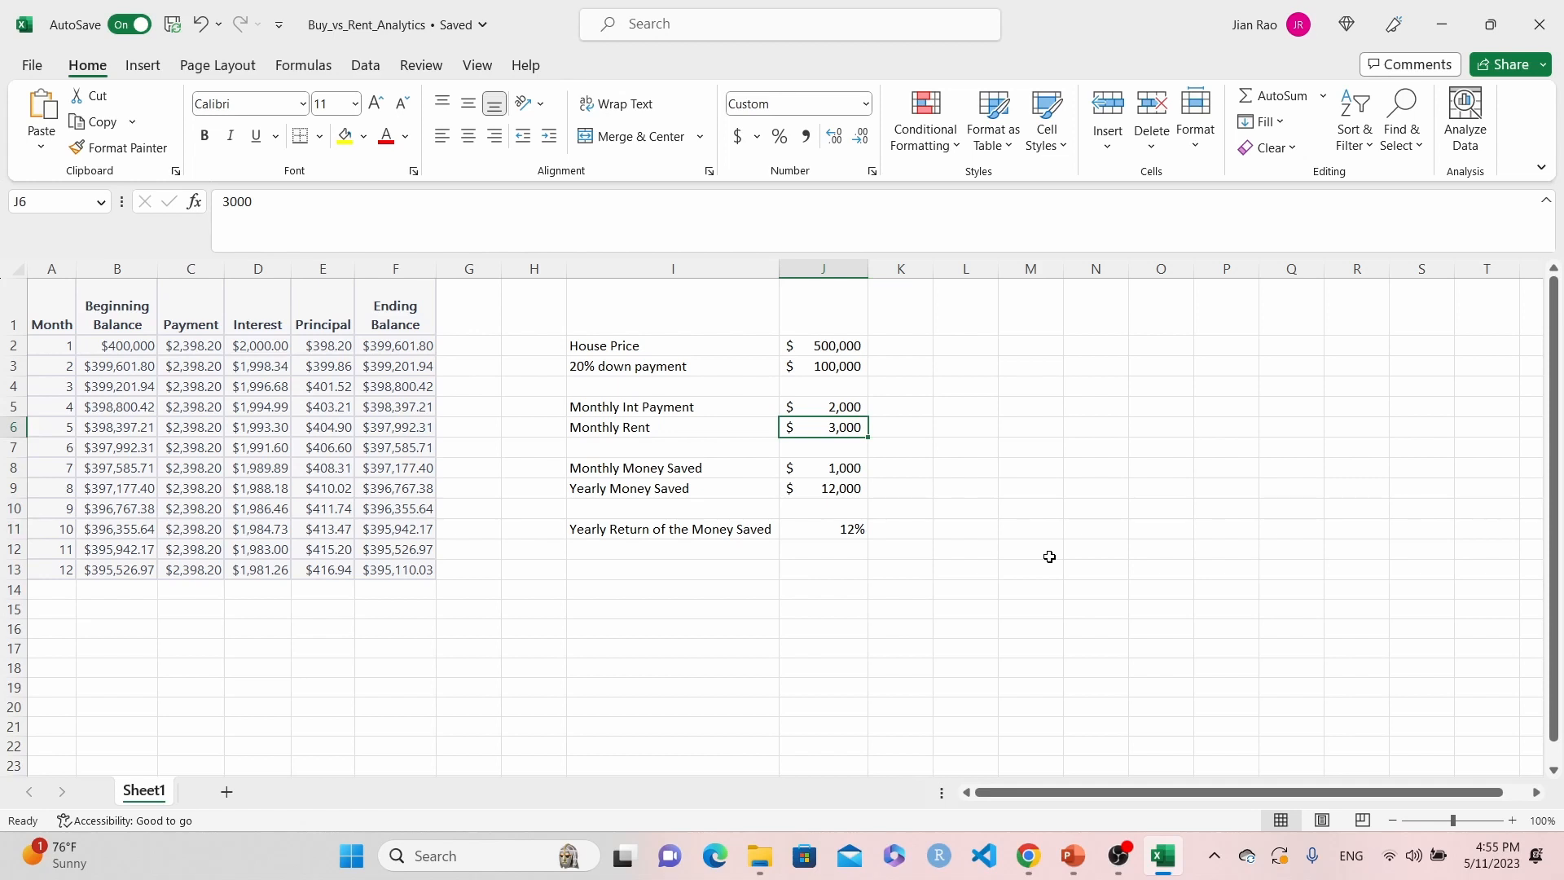
{"action": "type", "text": "1500"}
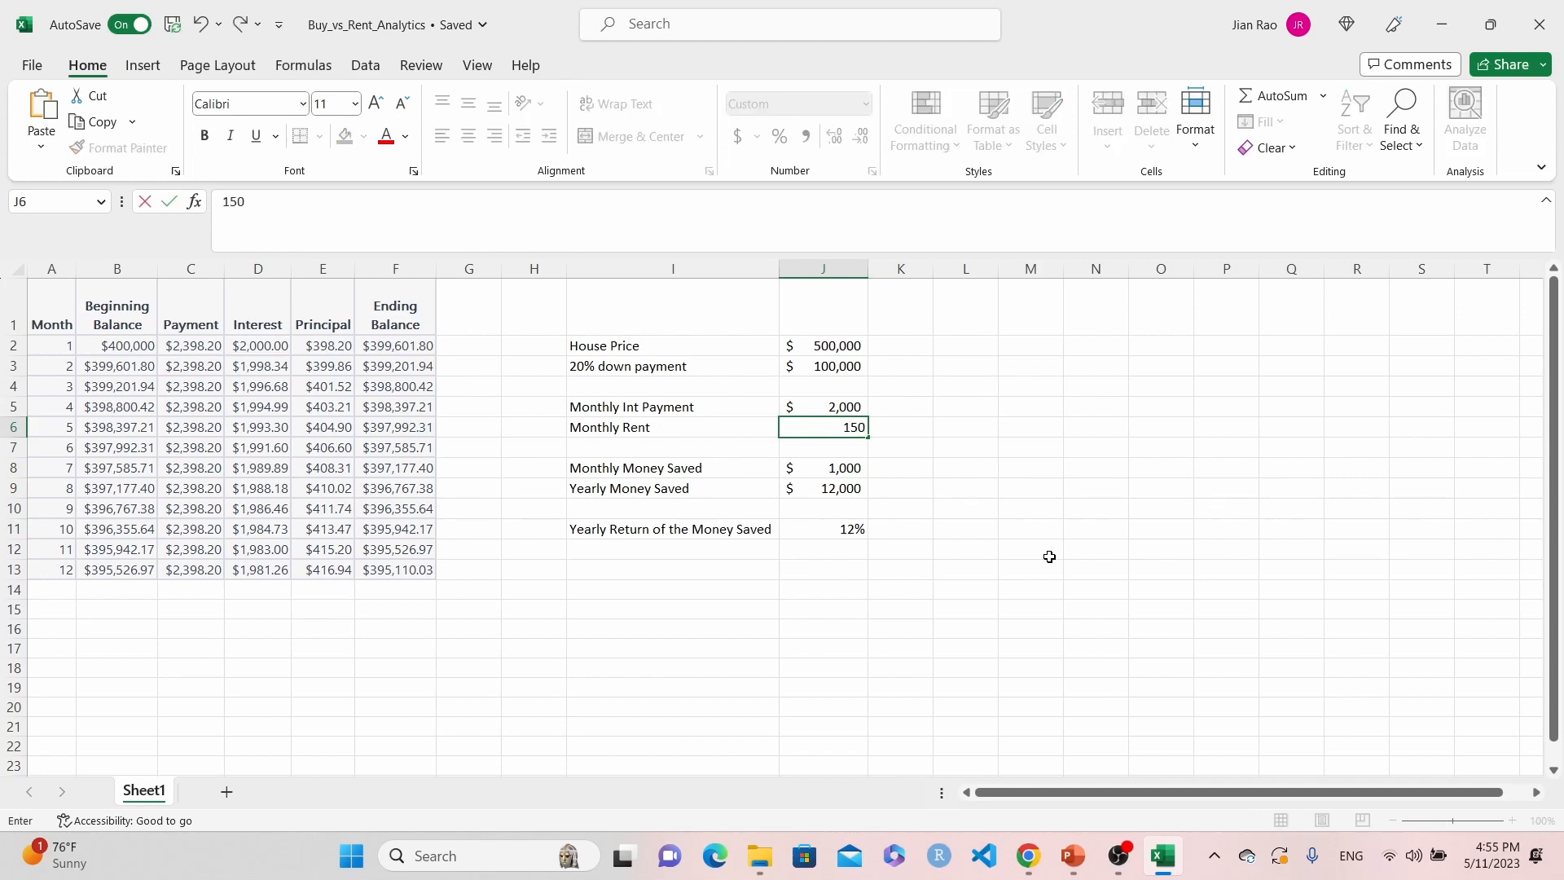
{"action": "key", "text": "Return"}
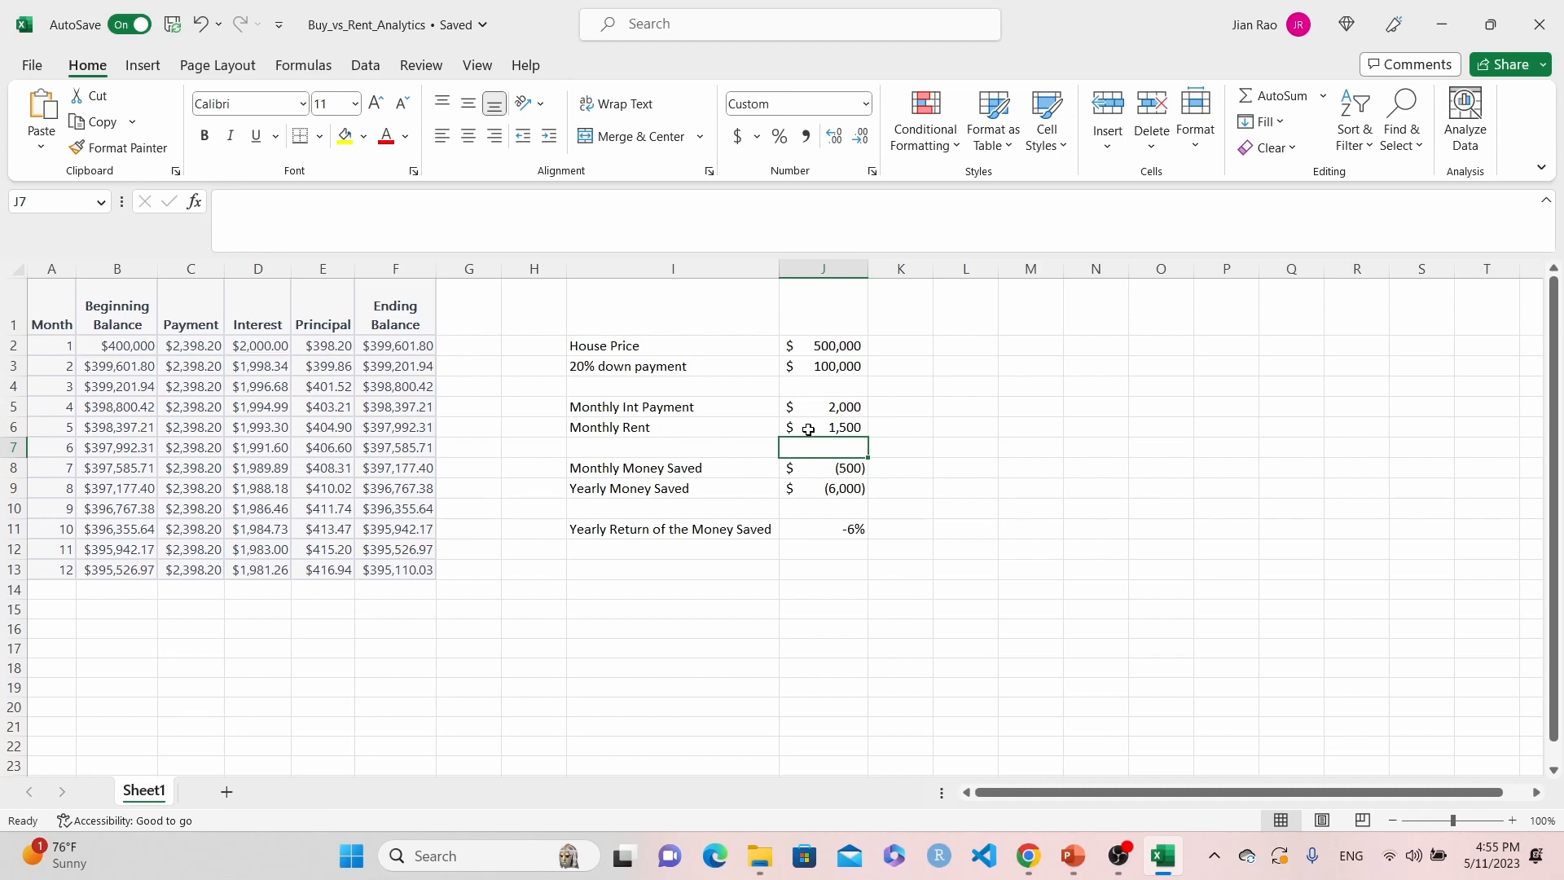
{"action": "left_click", "coordinate": [810, 346]}
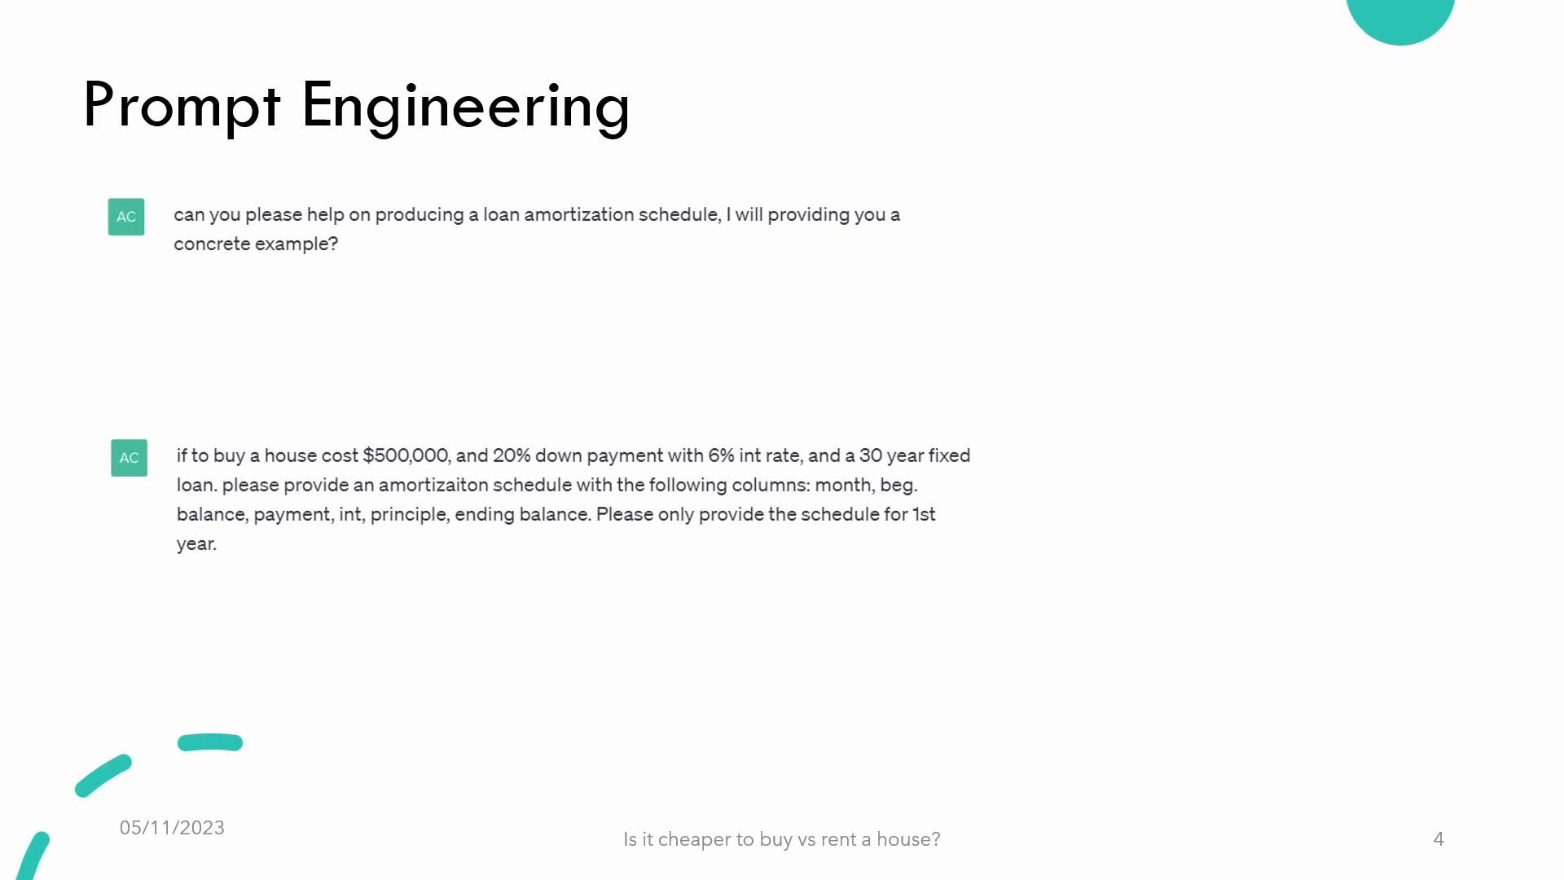
{"action": "key", "text": "Right"}
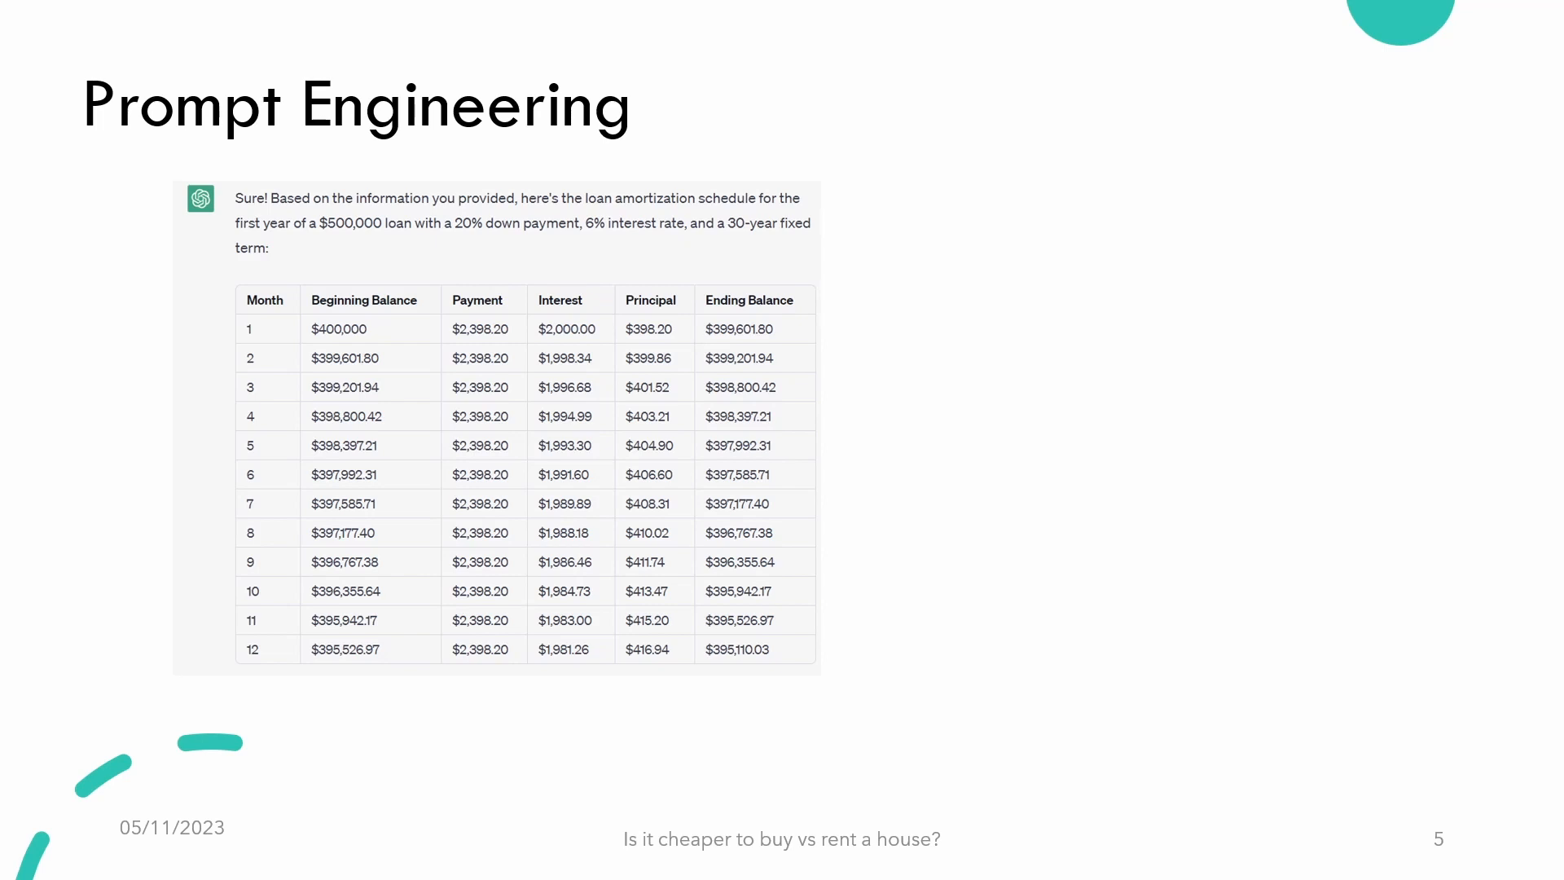